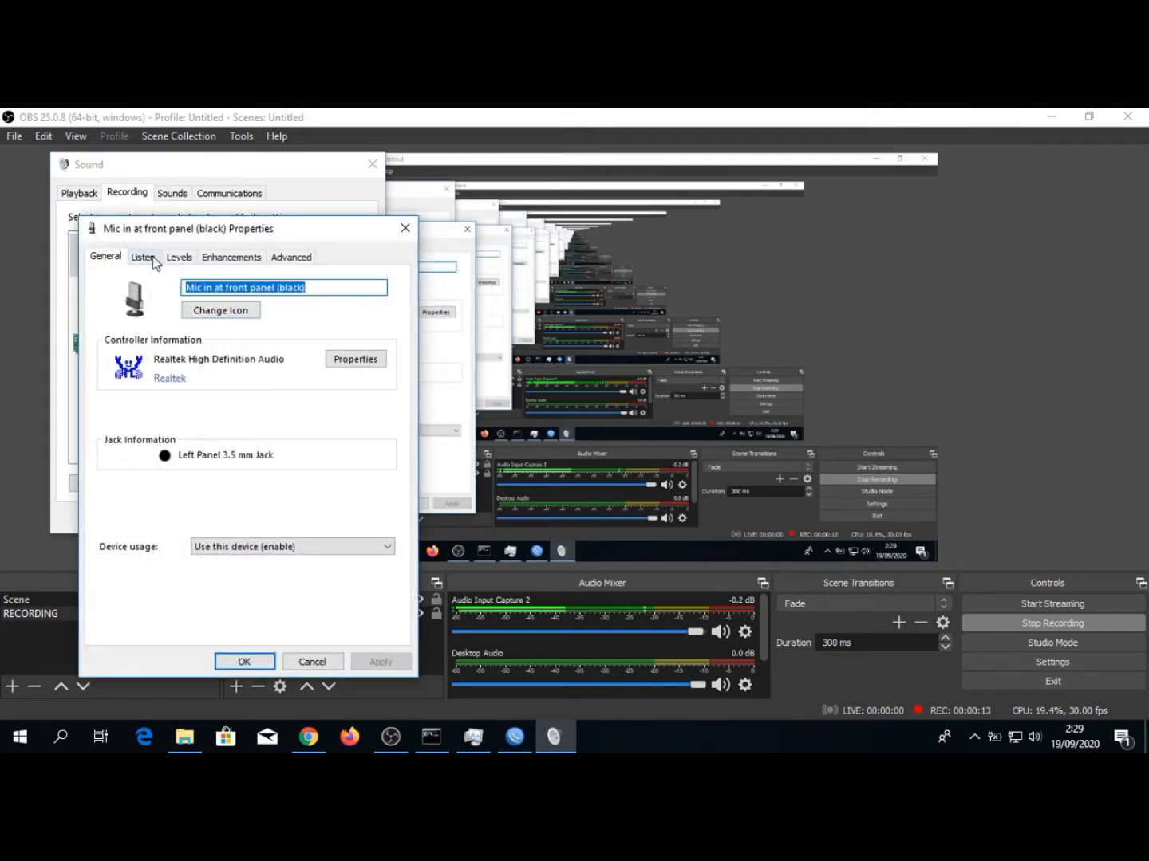
Raise the recording level of the front panel microphone, accept the change and close the Sound settings
left_click(148, 256)
left_click(177, 259)
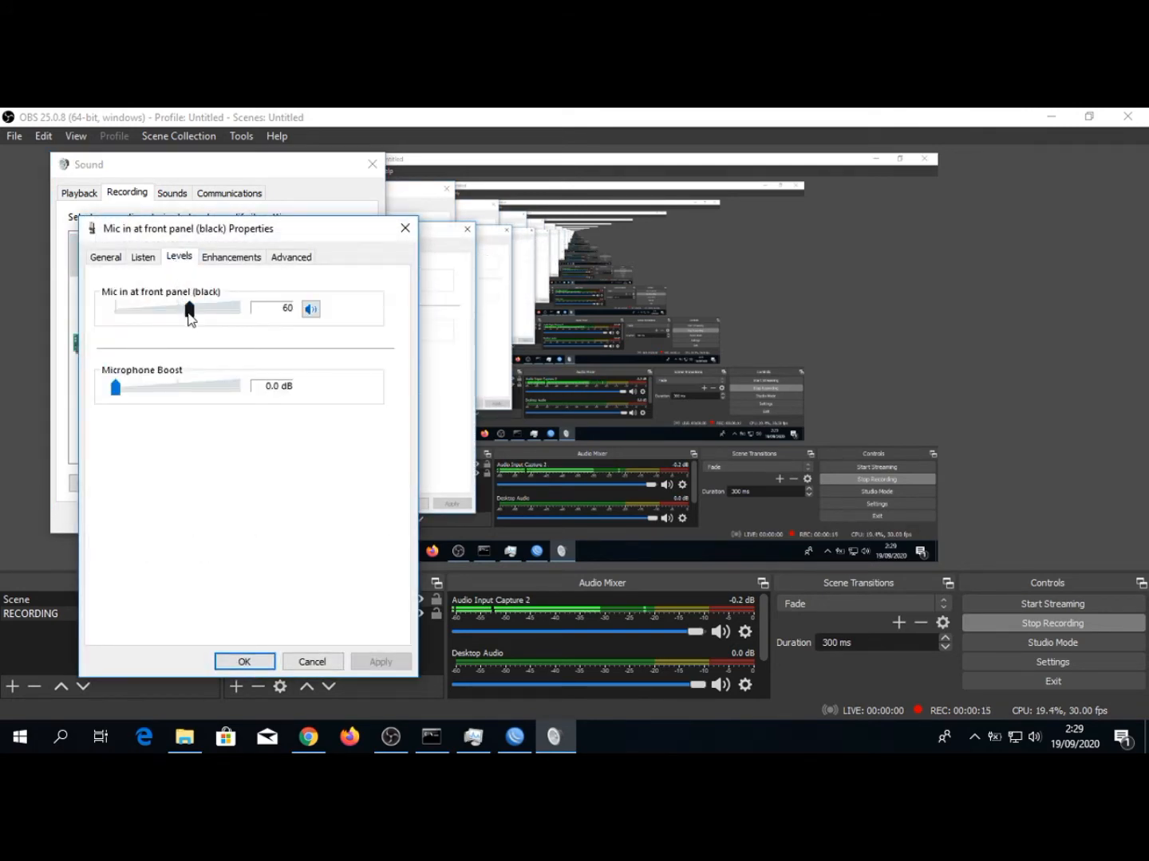
left_click_drag(189, 316, 202, 318)
left_click(242, 662)
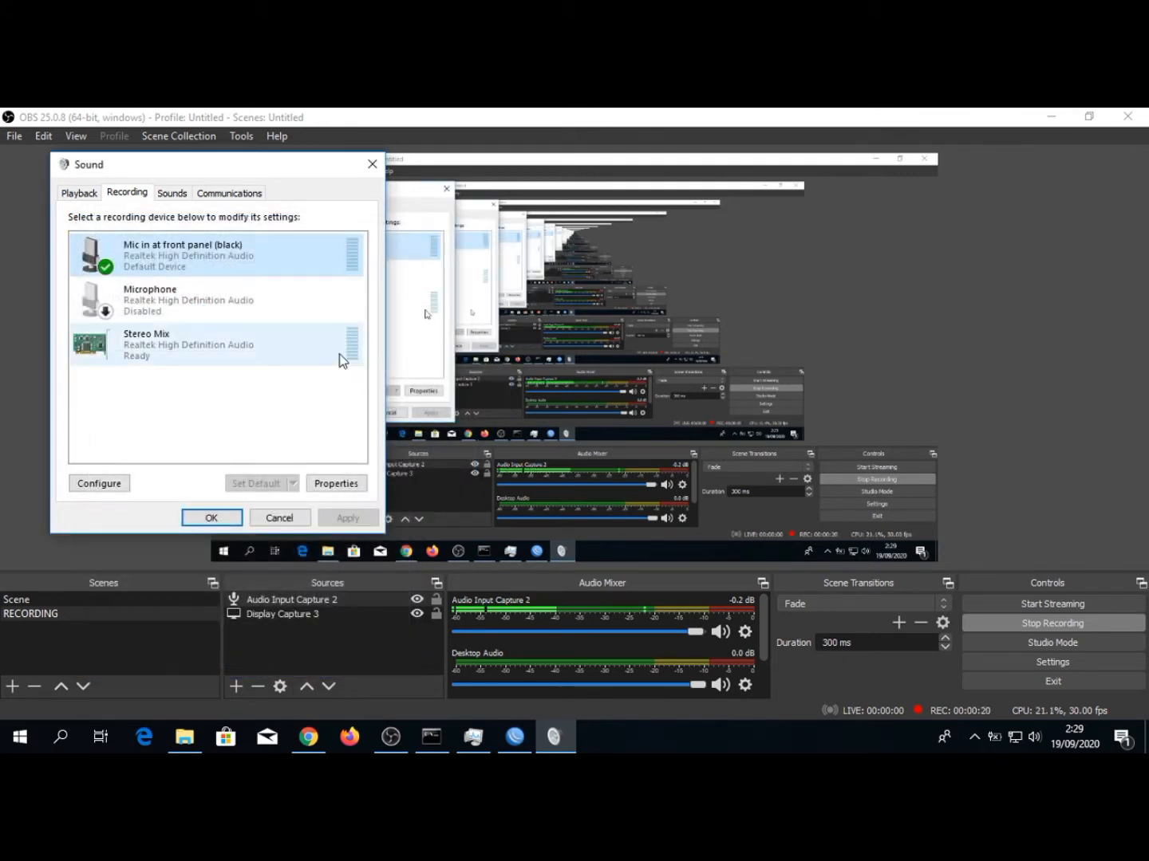
left_click(371, 164)
Minimize OBS, reconnect WinBox to the MikroTik router and maximize its window
left_click(1047, 110)
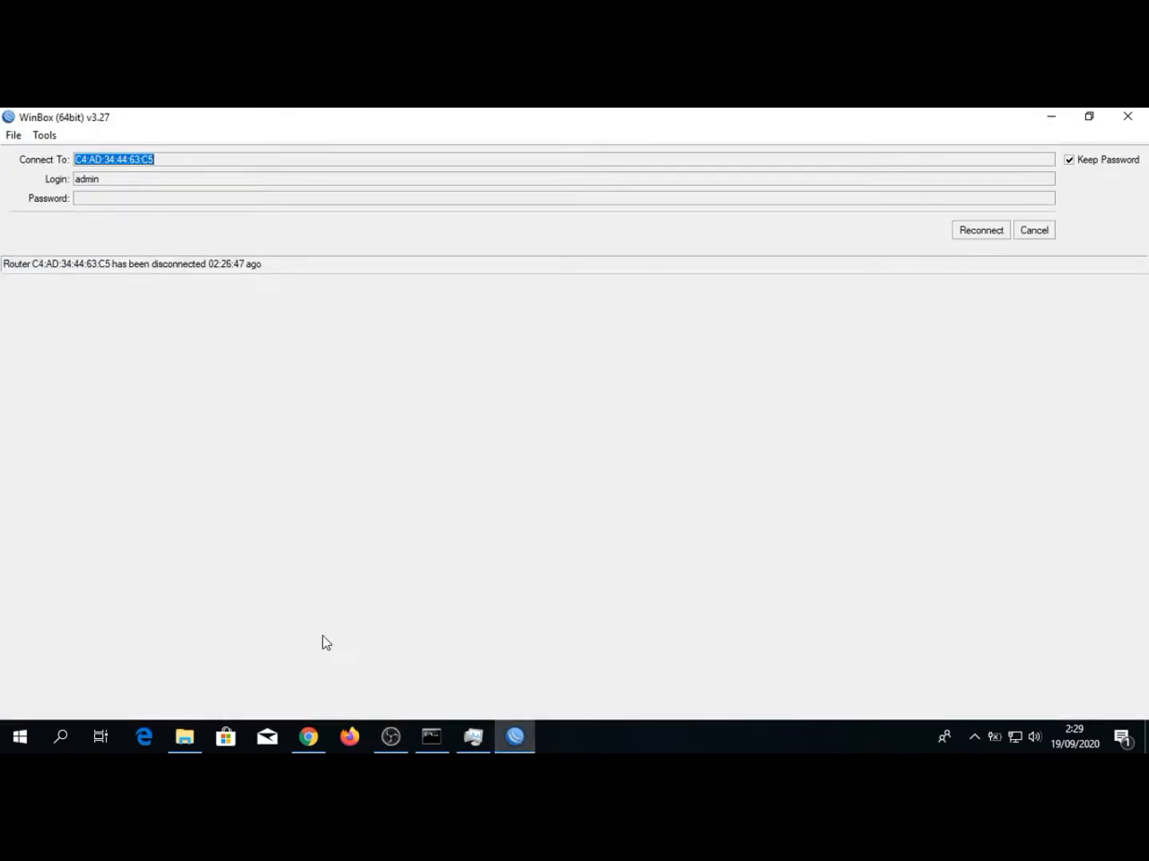
left_click(966, 234)
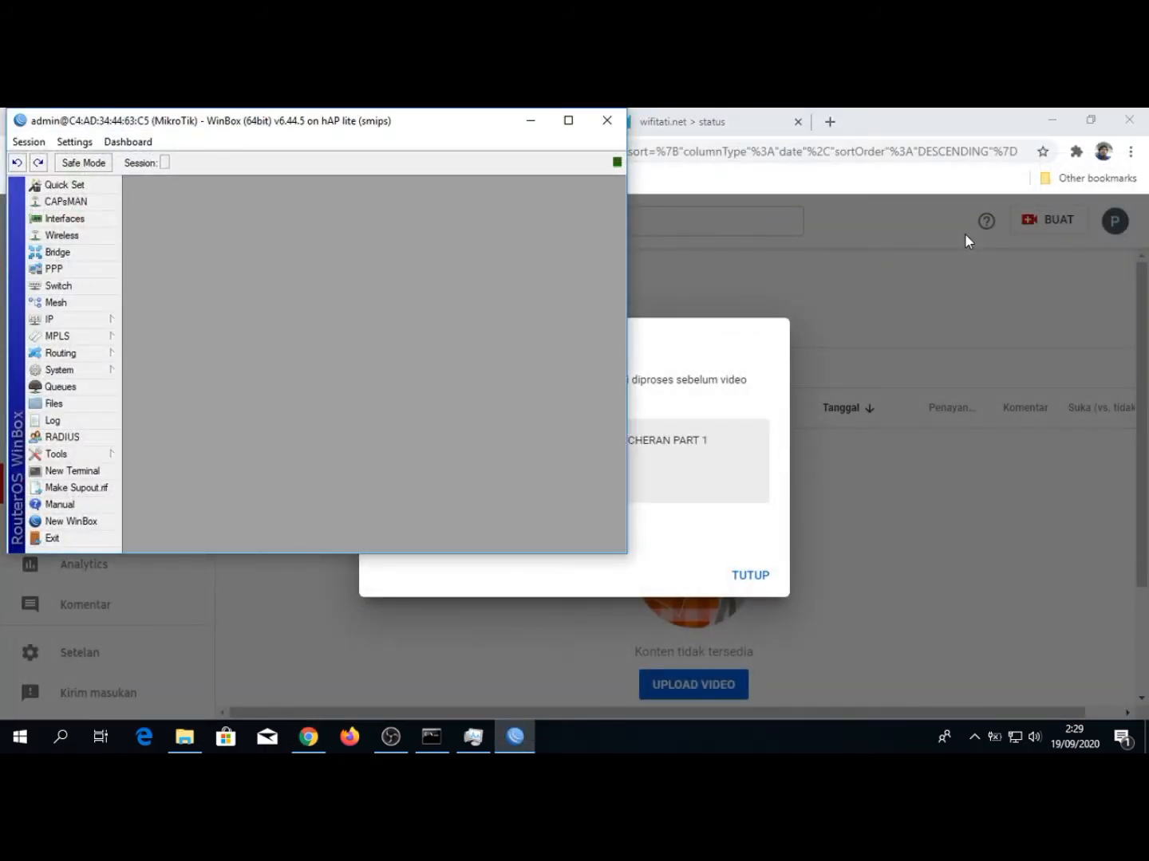
left_click(571, 121)
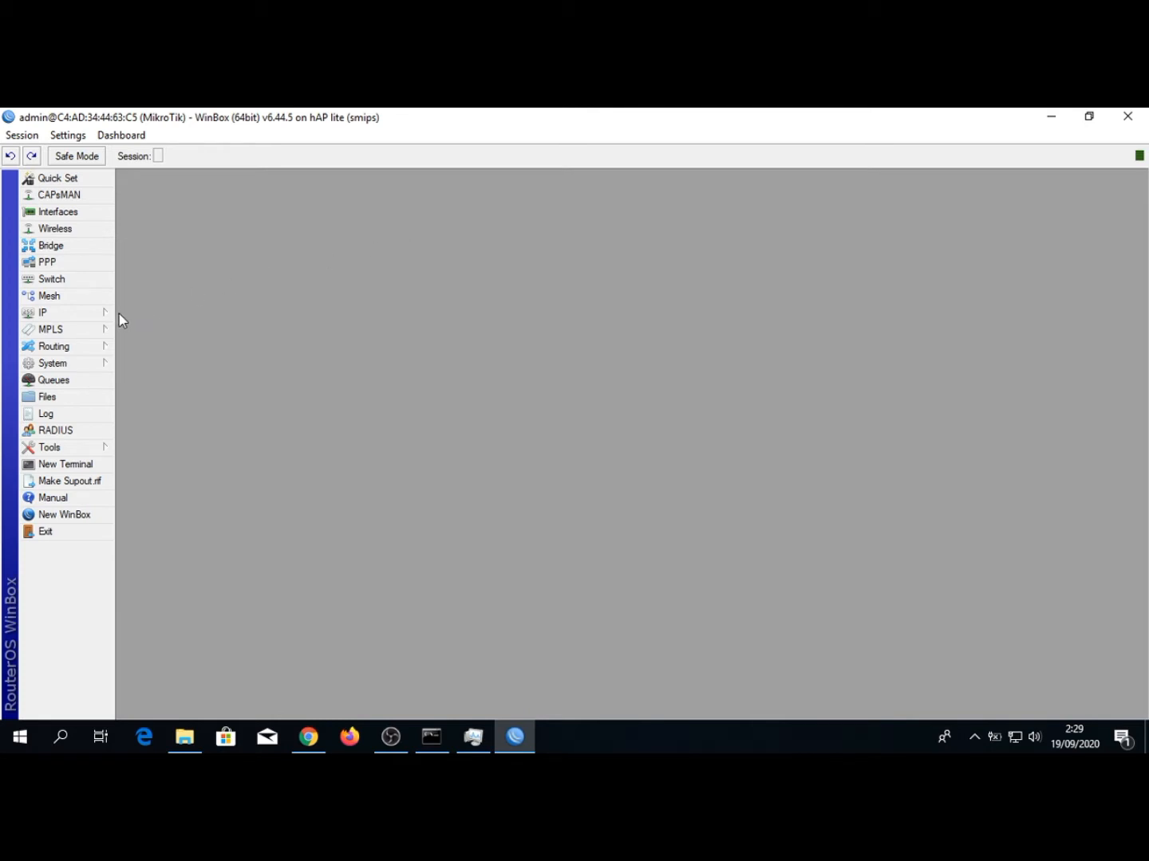
Add two time read-outs, the CPU load and the date to the WinBox status bar
right_click(1103, 156)
left_click(1069, 180)
right_click(1028, 158)
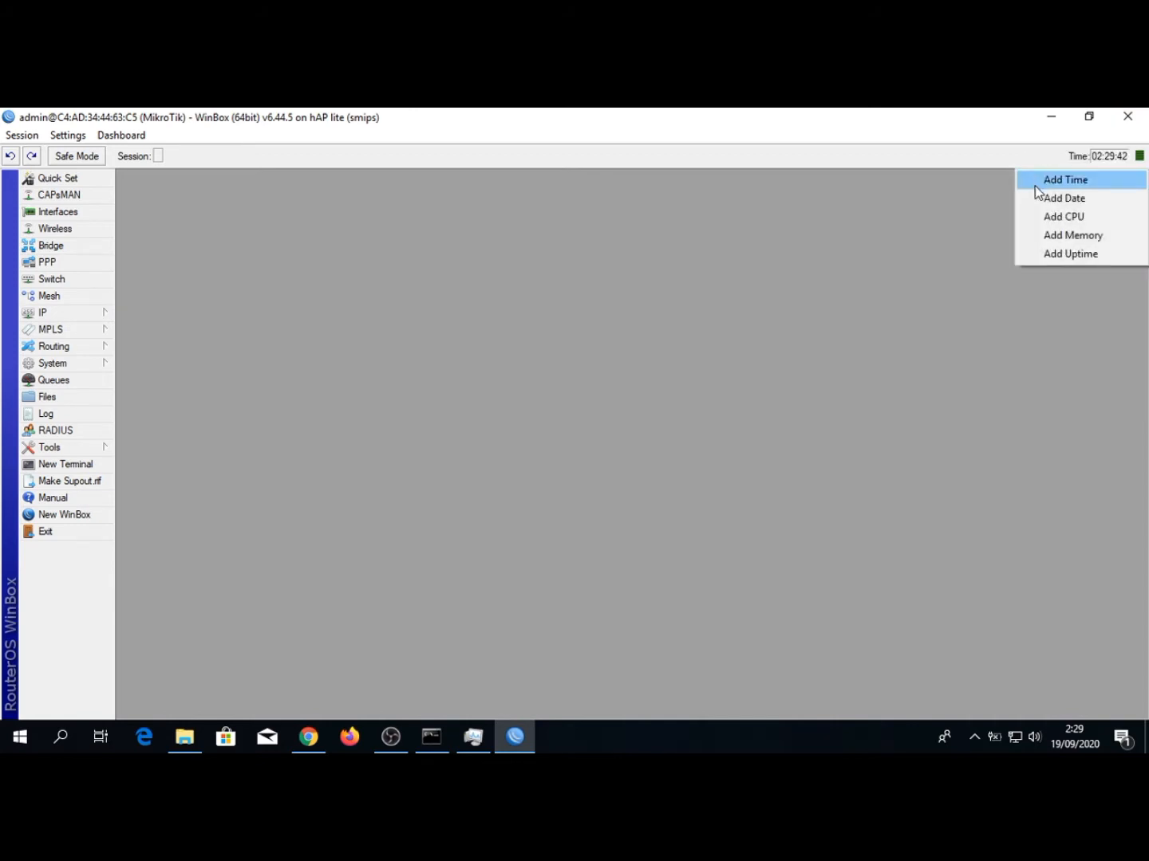
left_click(1034, 184)
right_click(973, 160)
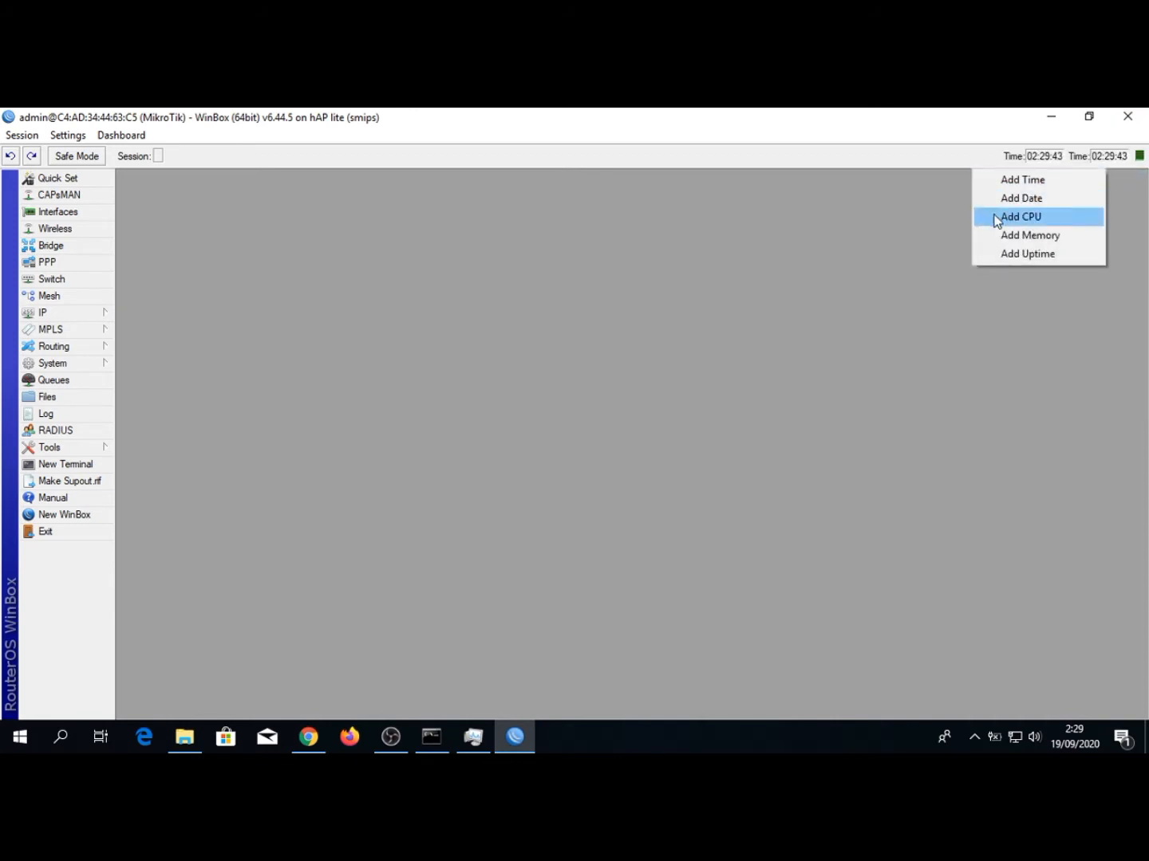
left_click(995, 217)
right_click(937, 157)
left_click(955, 193)
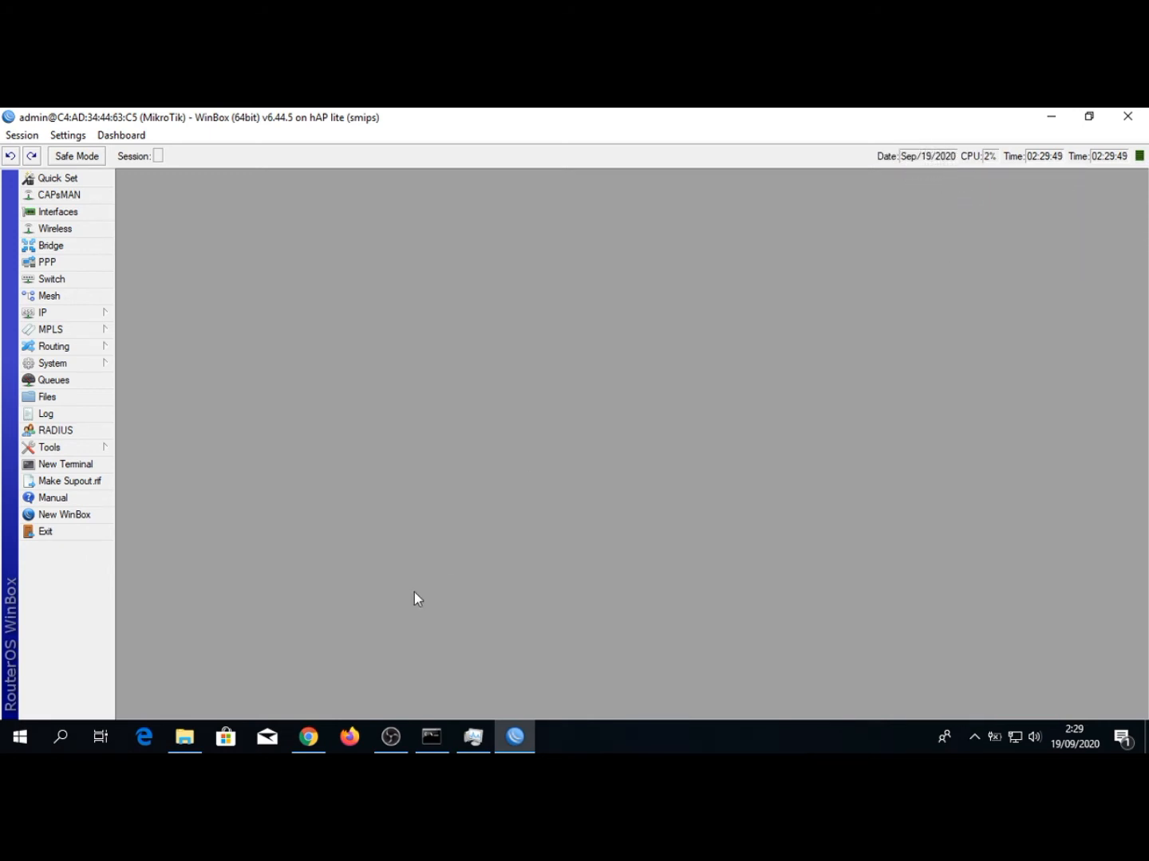
Switch to Chrome and check the hotspot status page at wifitati.net
left_click(318, 747)
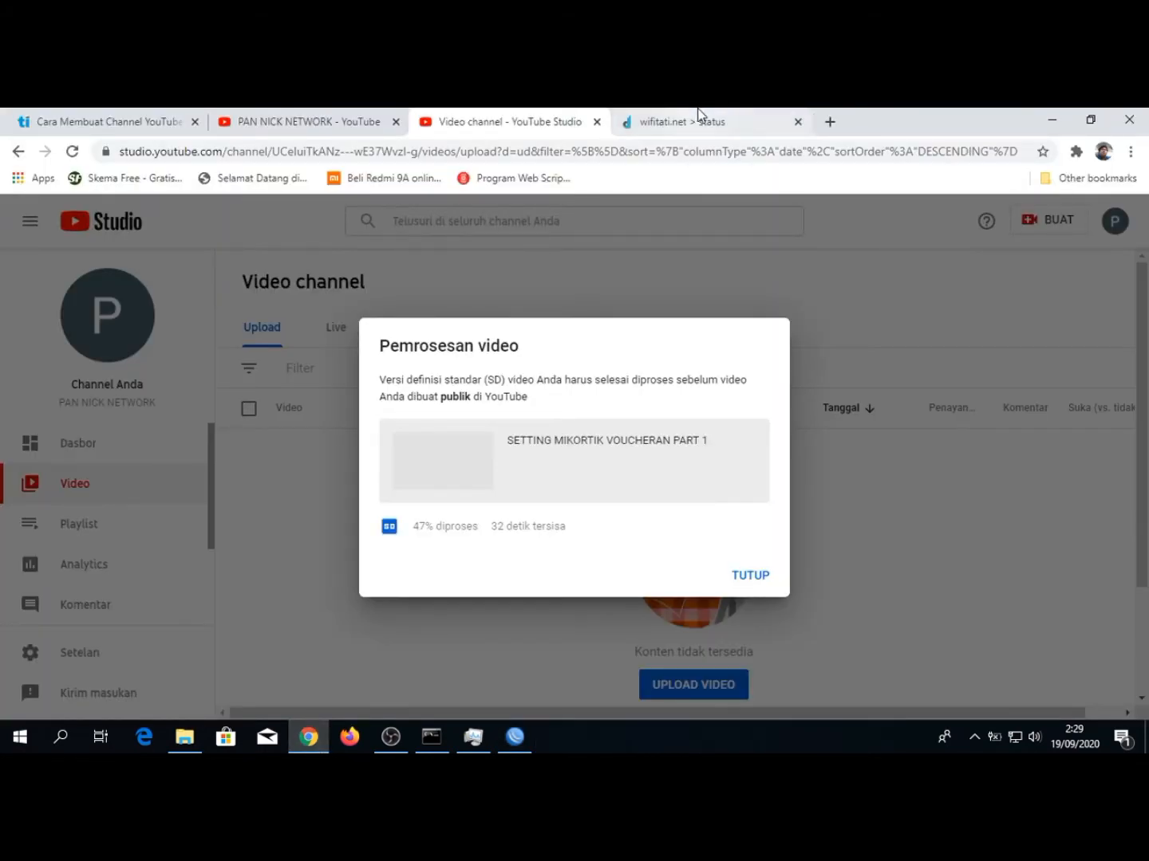
left_click(726, 119)
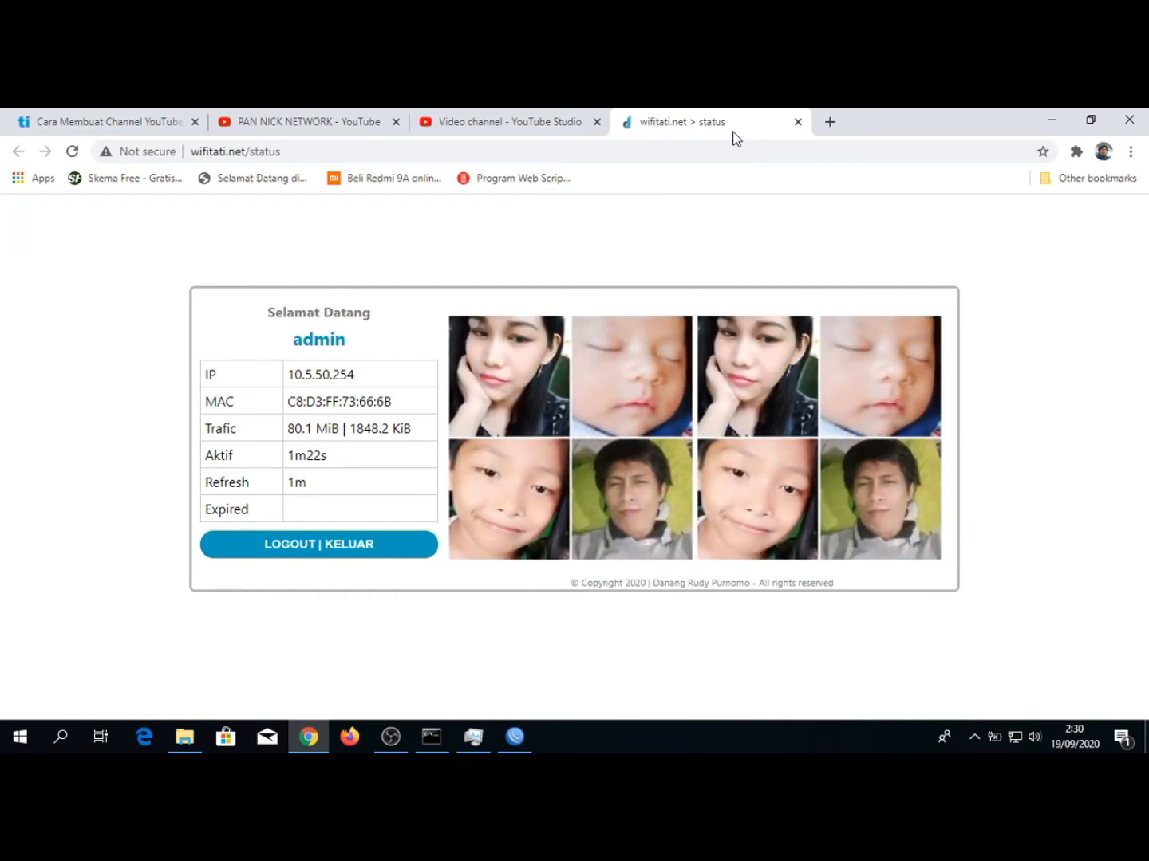
left_click(729, 145)
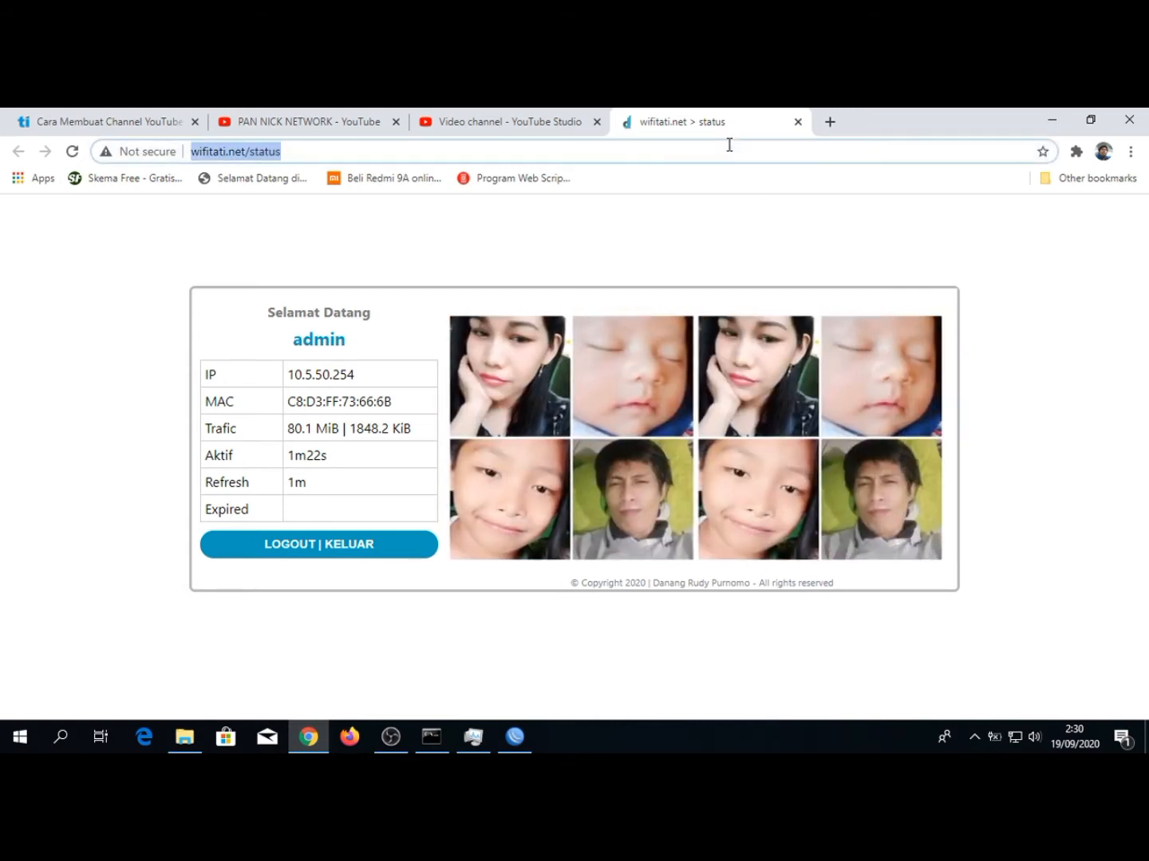
Return to WinBox and open the router's SNTP Client settings
left_click(514, 735)
left_click(44, 363)
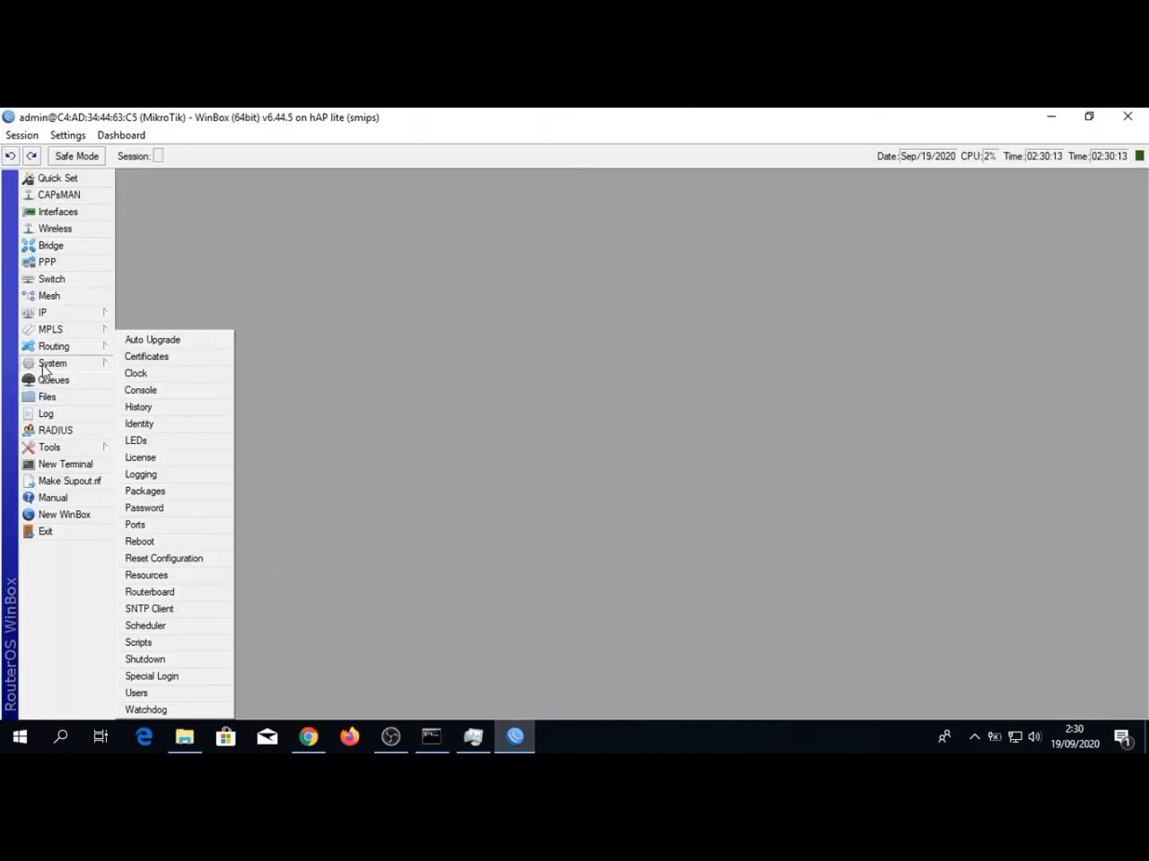
left_click(156, 611)
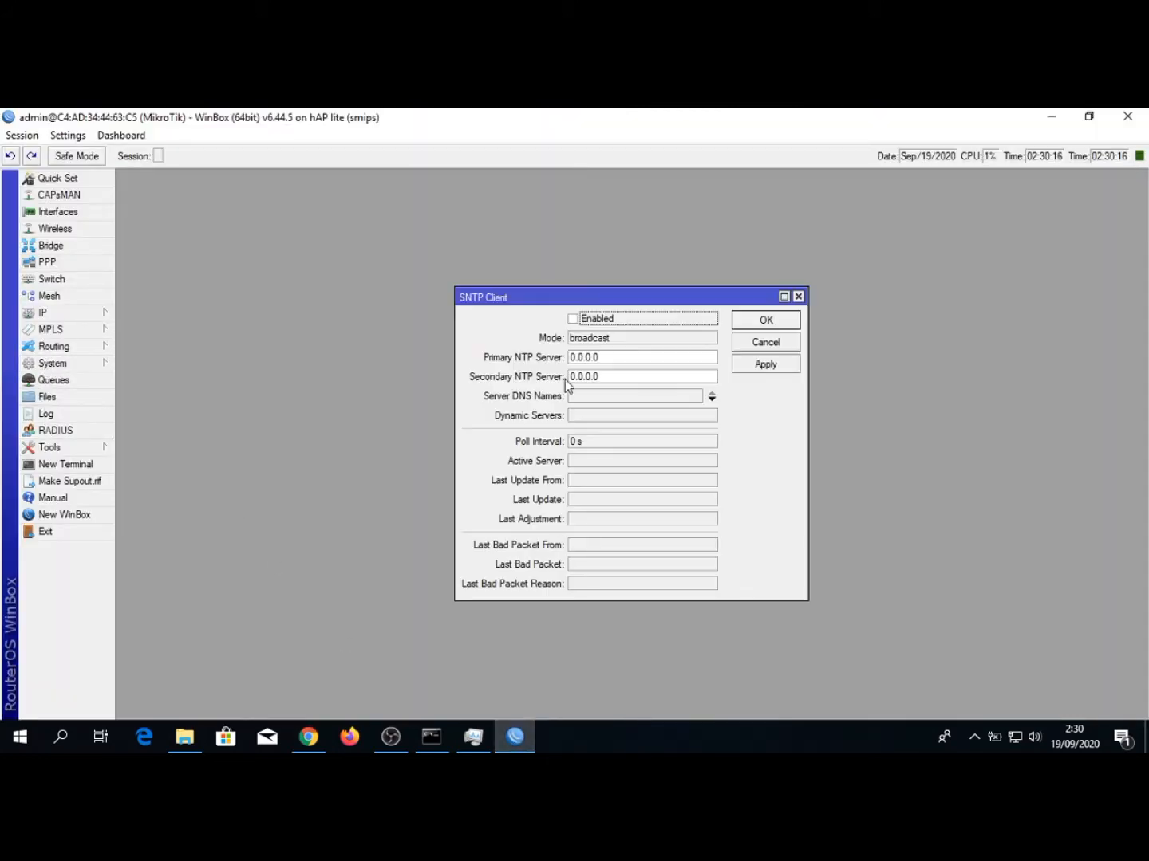
Search for "sntp server" in a new Chrome tab and open the pool.ntp.org page of Indonesian NTP servers
left_click(307, 735)
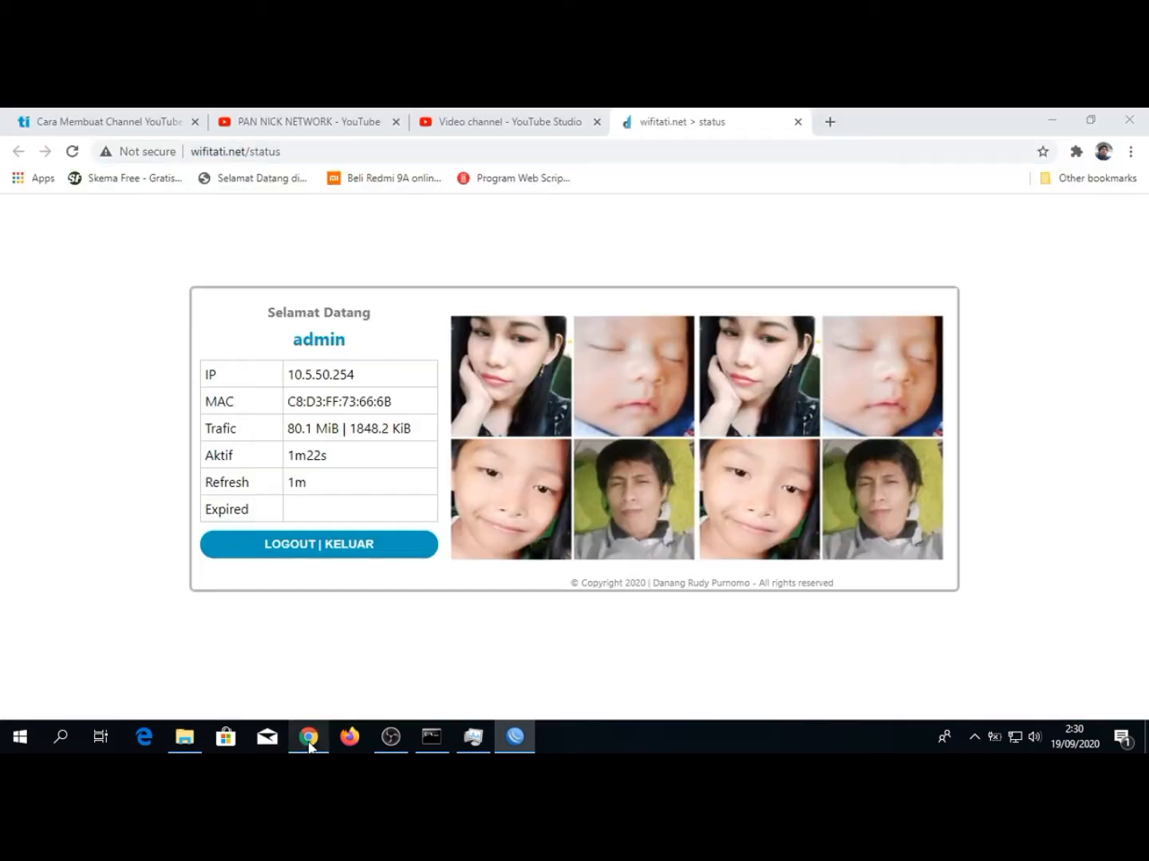
left_click(831, 119)
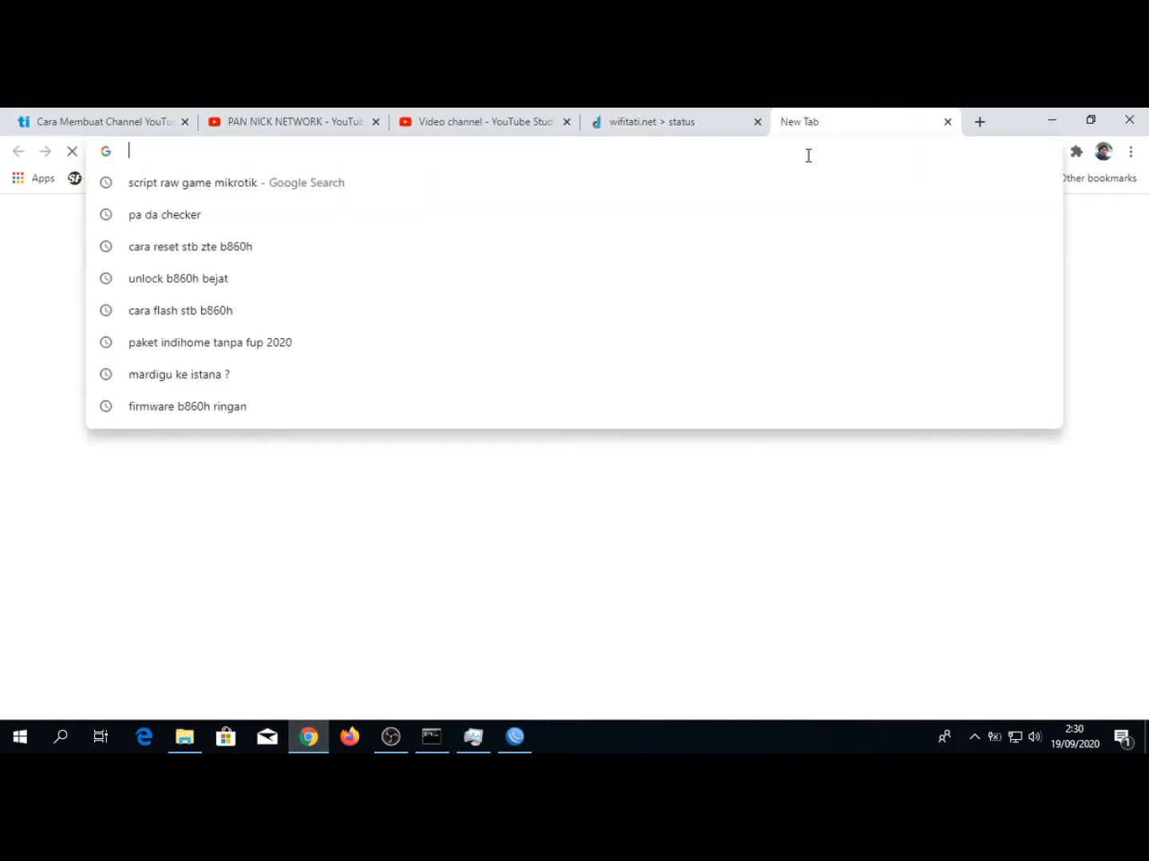
type("sntp")
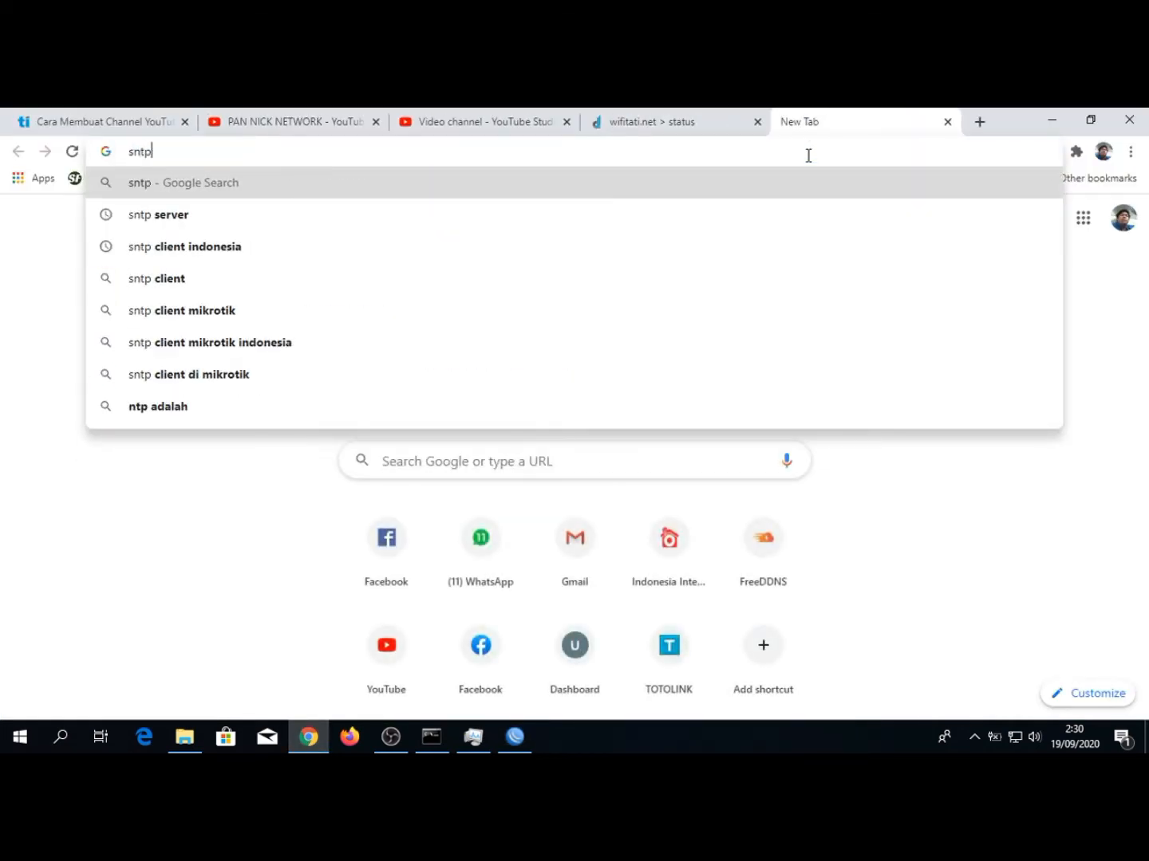
key("Down")
key("Return")
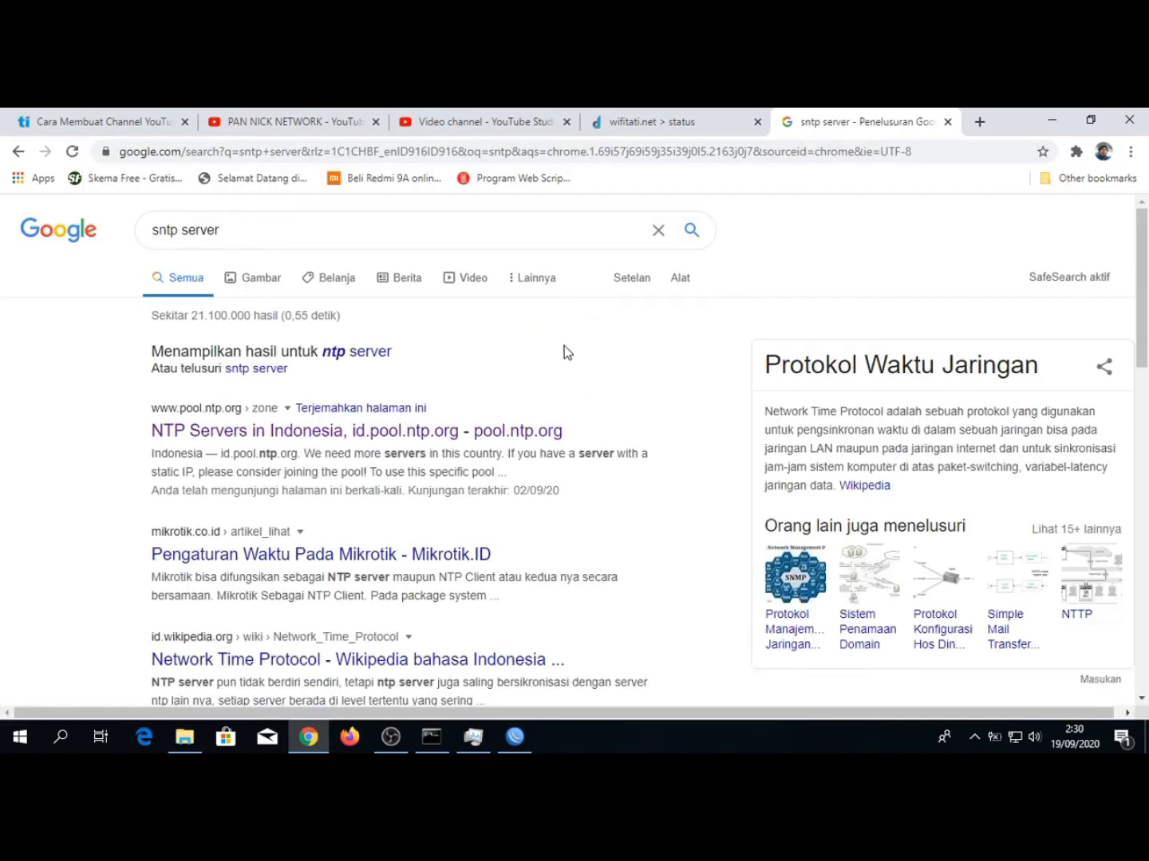
left_click(382, 434)
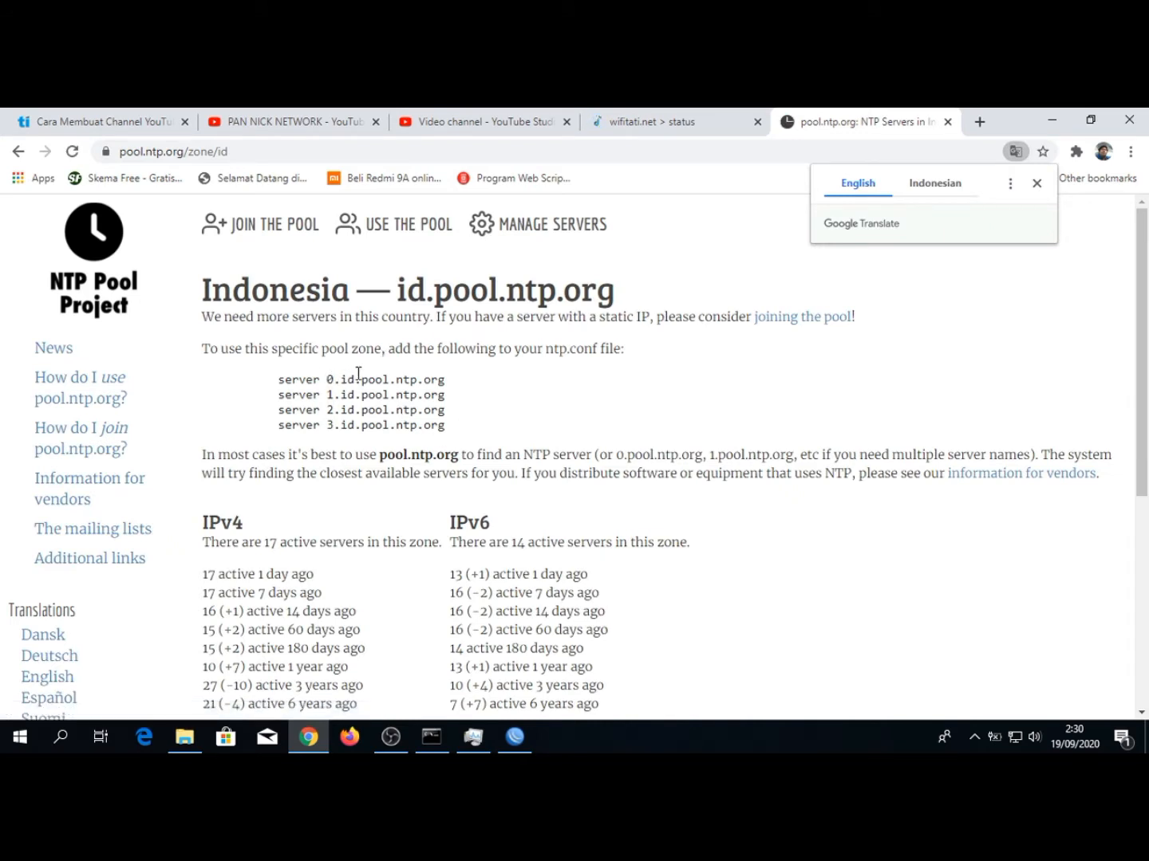
Copy the server name 0.id.pool.ntp.org and set it as the primary NTP server of the SNTP client in WinBox
left_click_drag(445, 380, 326, 380)
right_click(330, 381)
left_click(338, 390)
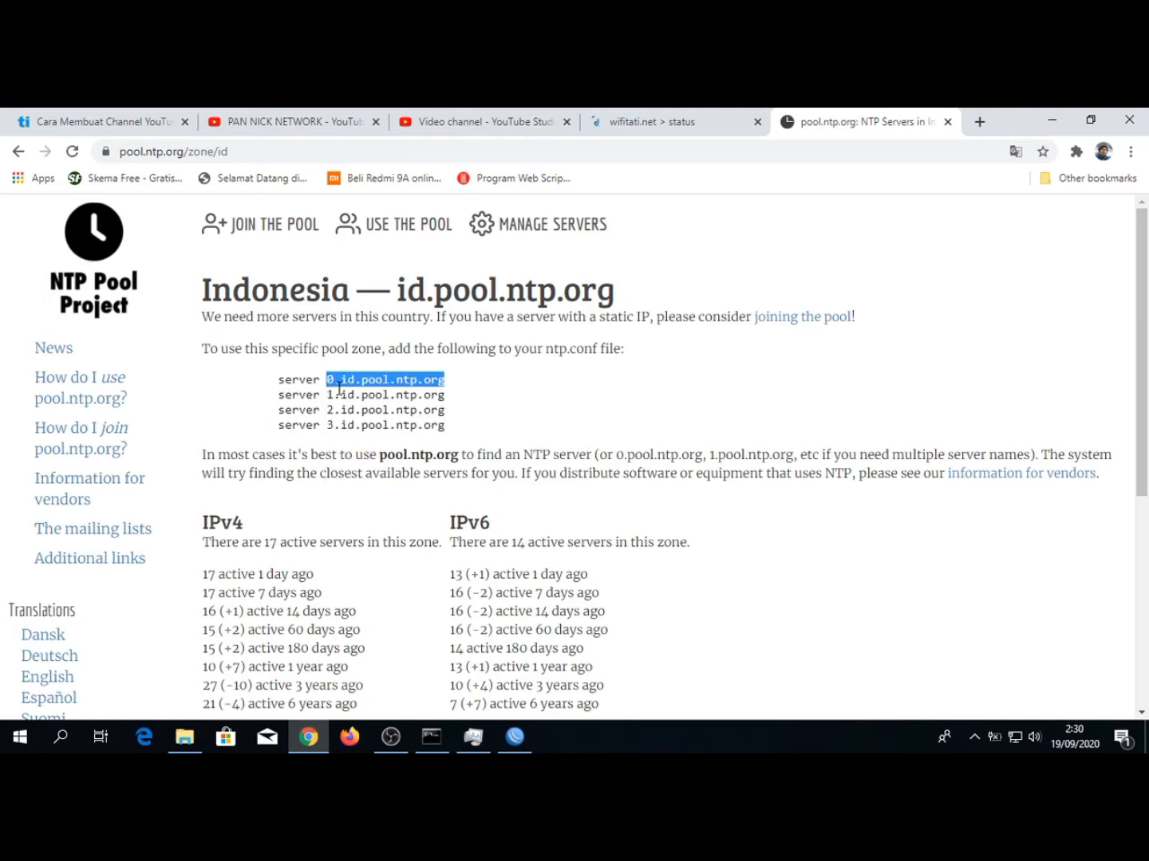
left_click(512, 738)
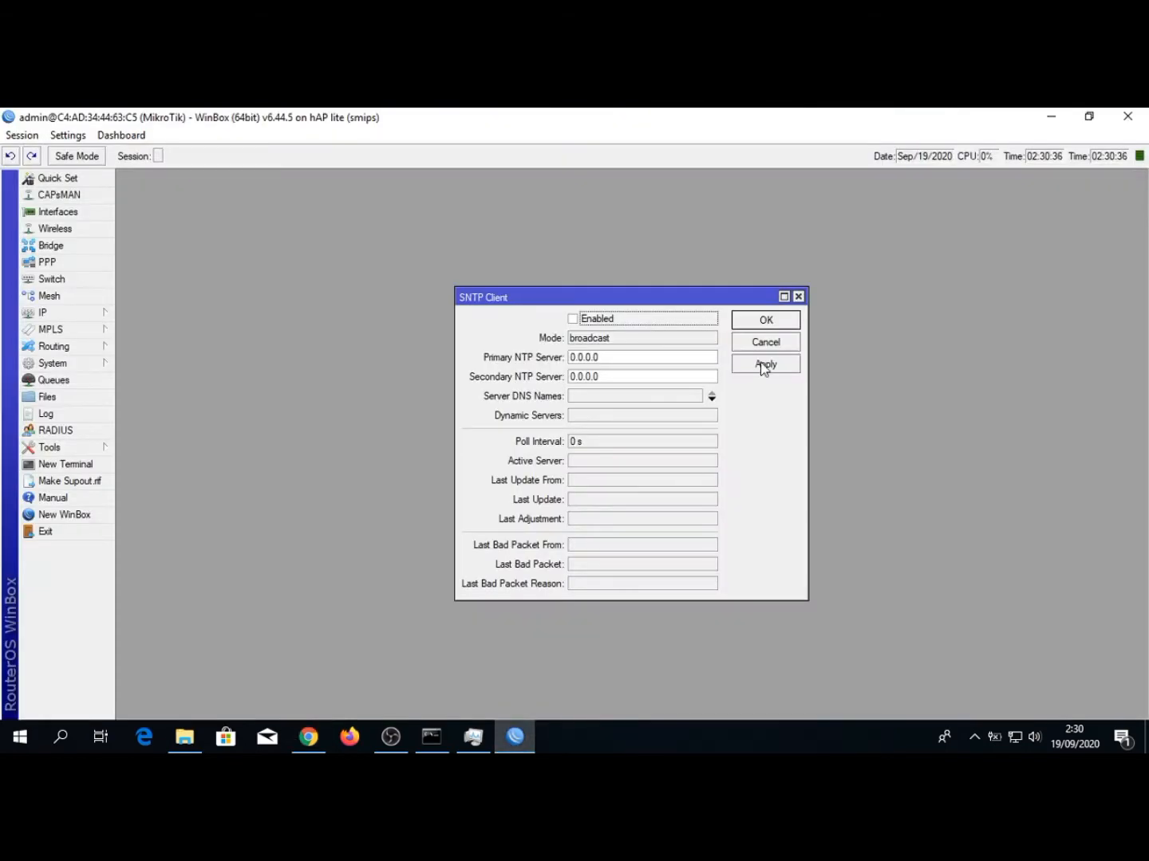
double_click(657, 355)
key("BackSpace")
key("ctrl+v")
Set the secondary NTP server to 1.id.pool.ntp.org, then enable the SNTP client and apply its settings
left_click(626, 376)
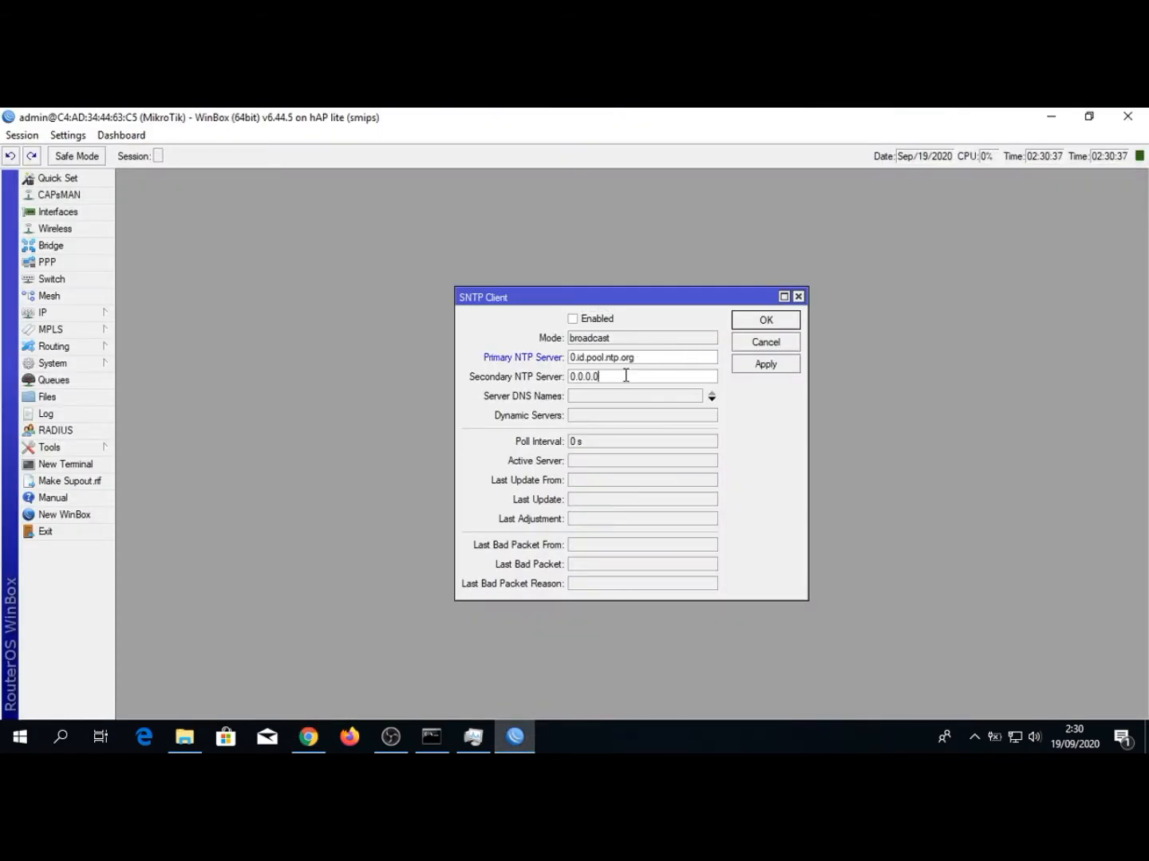
double_click(626, 376)
key("BackSpace")
key("ctrl+v")
left_click(573, 319)
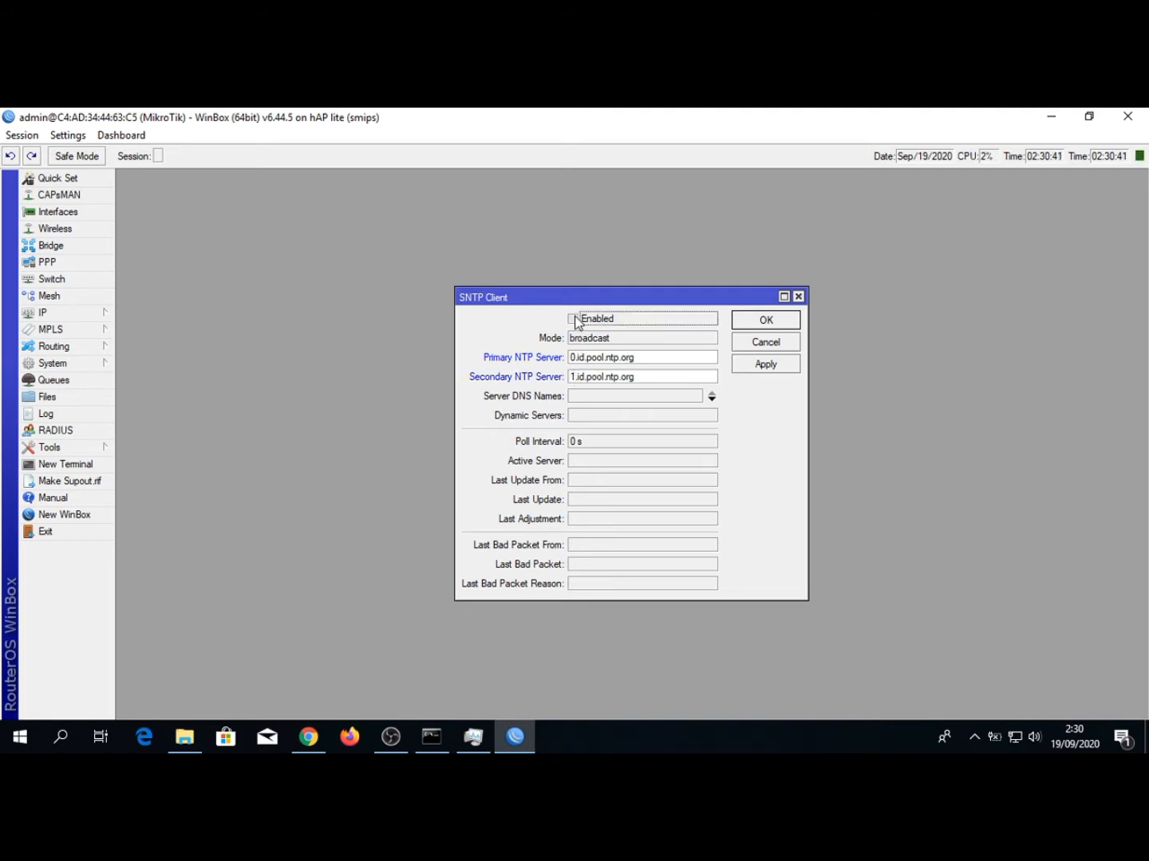
left_click(757, 364)
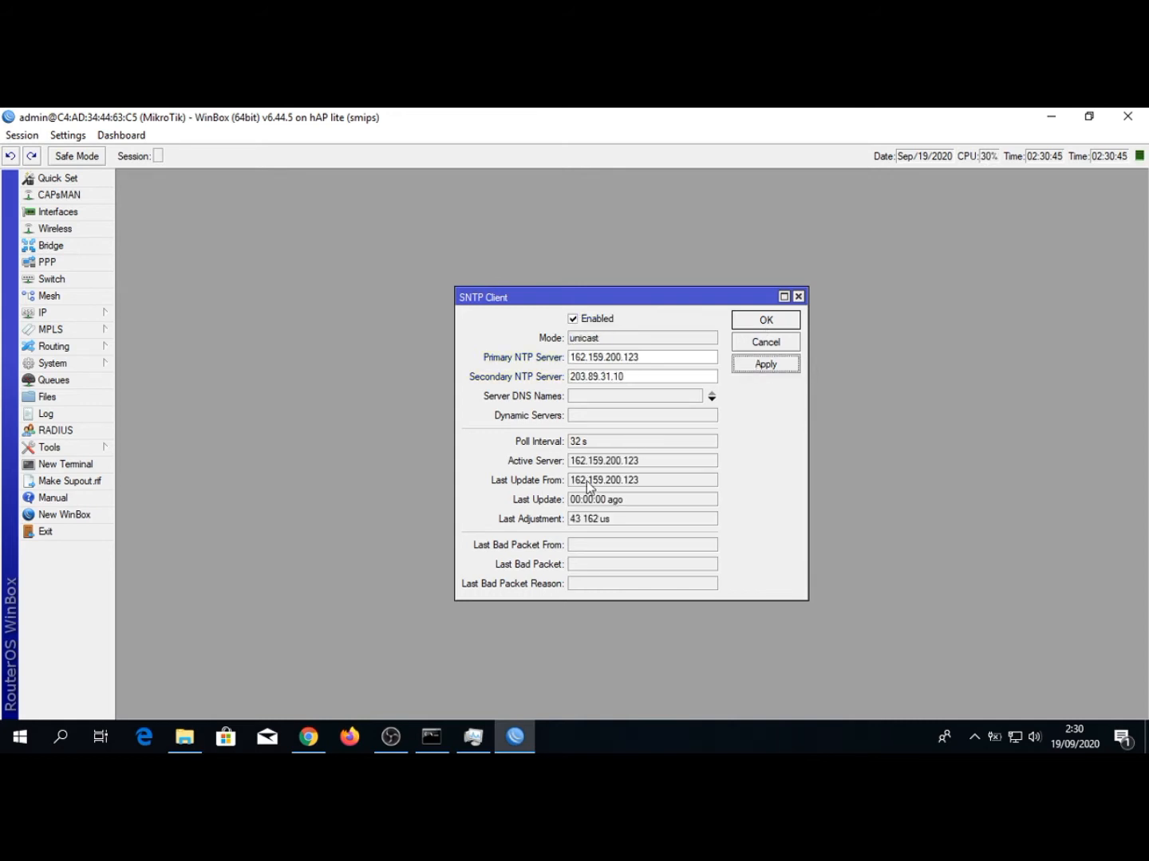
left_click(753, 322)
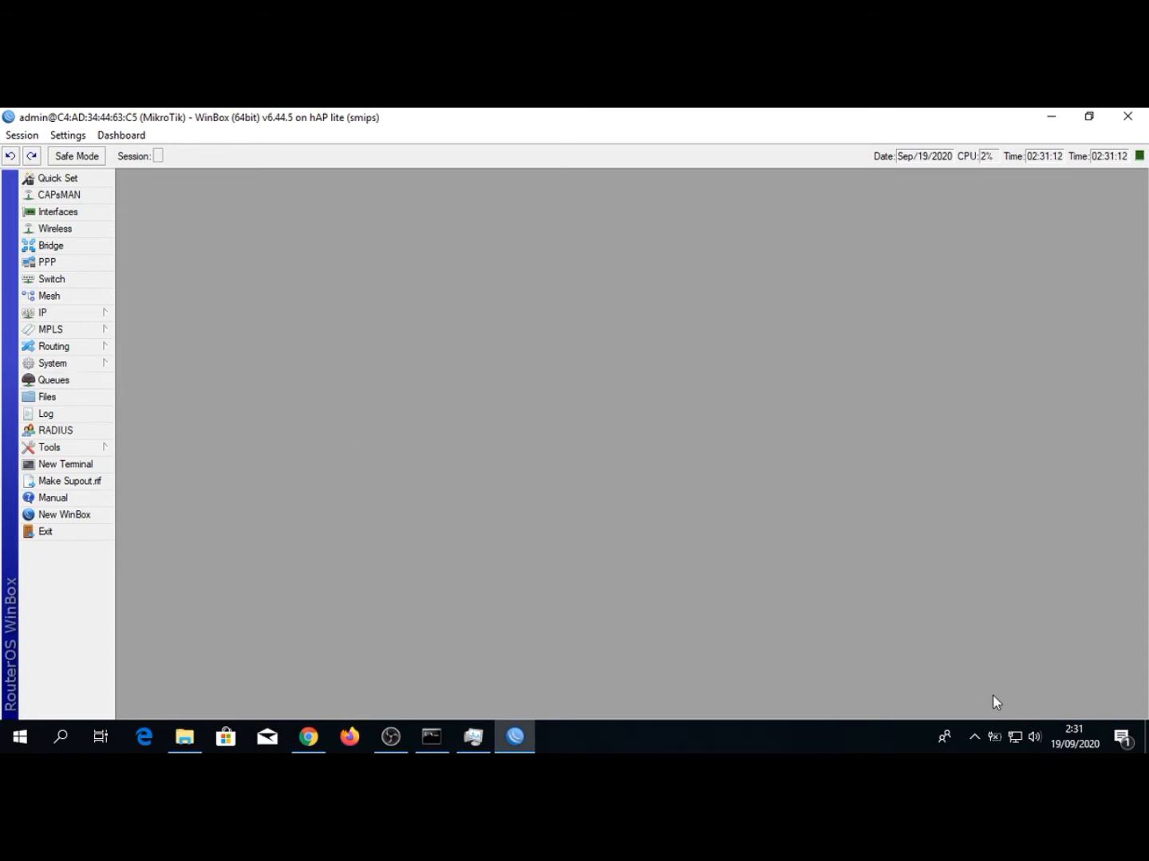
Launch Mikhmon Server from its desktop shortcut
left_click(1147, 751)
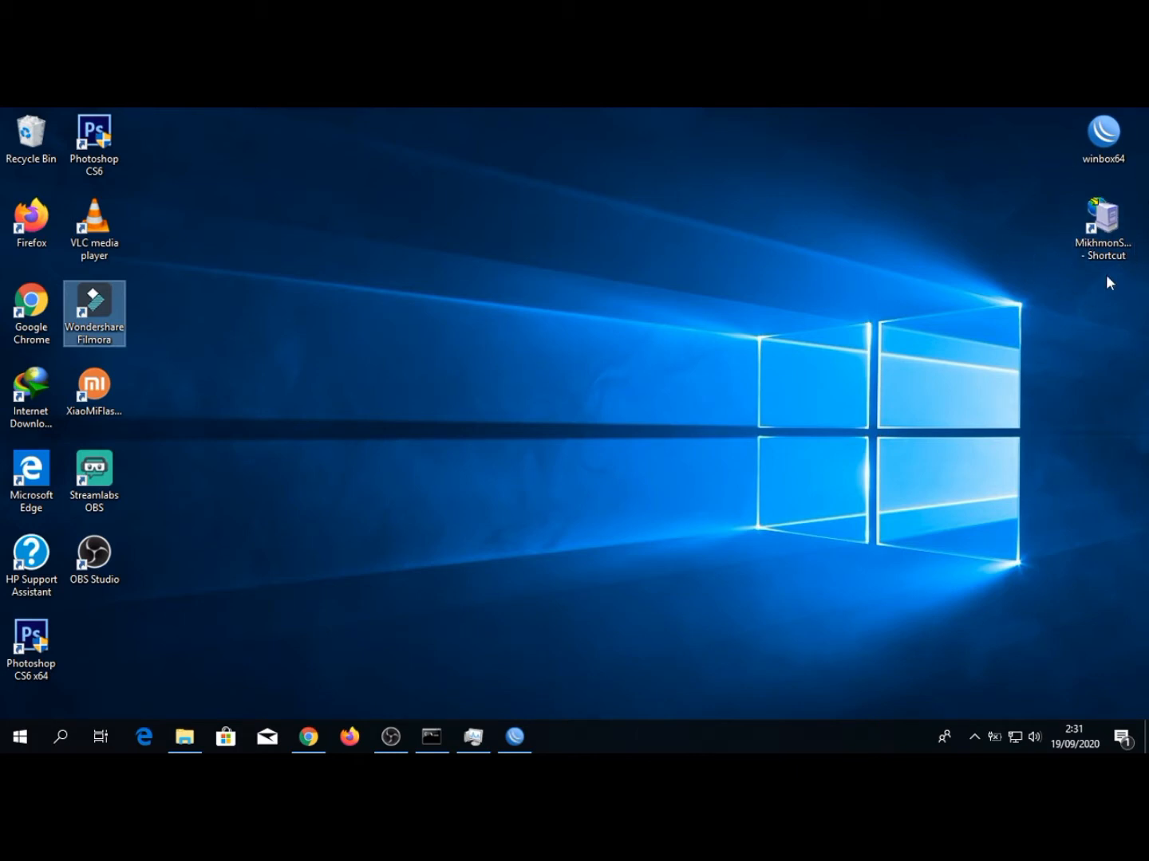
double_click(1105, 231)
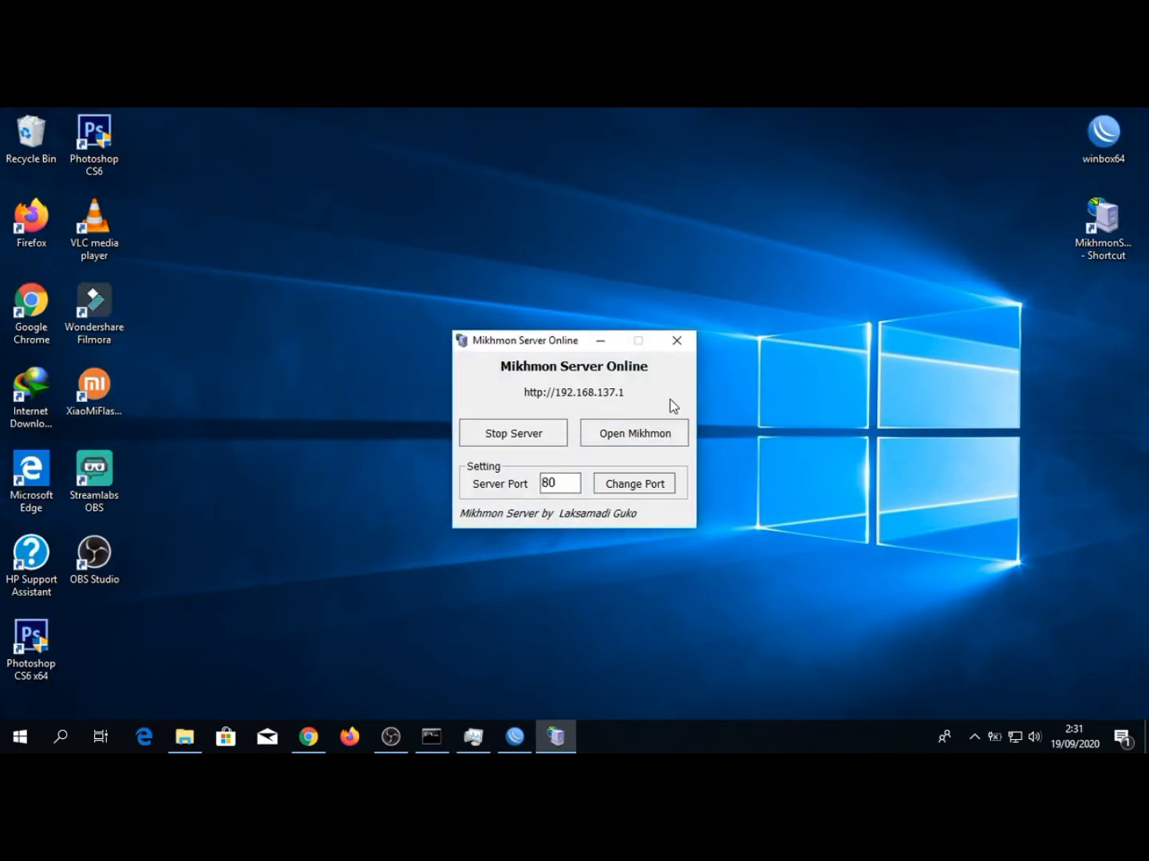
Stop the Mikhmon server, set its port to 8080 and start it again
left_click(528, 442)
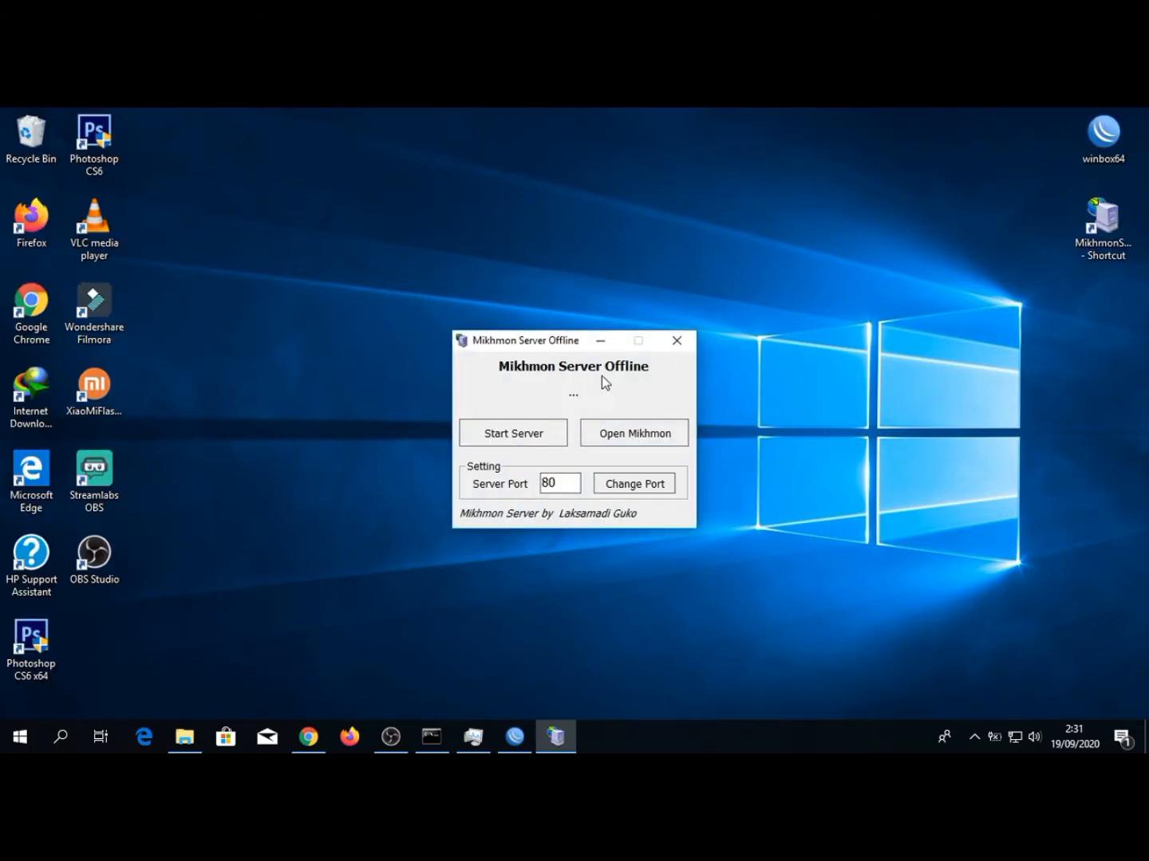
left_click(557, 482)
type("80")
left_click(532, 434)
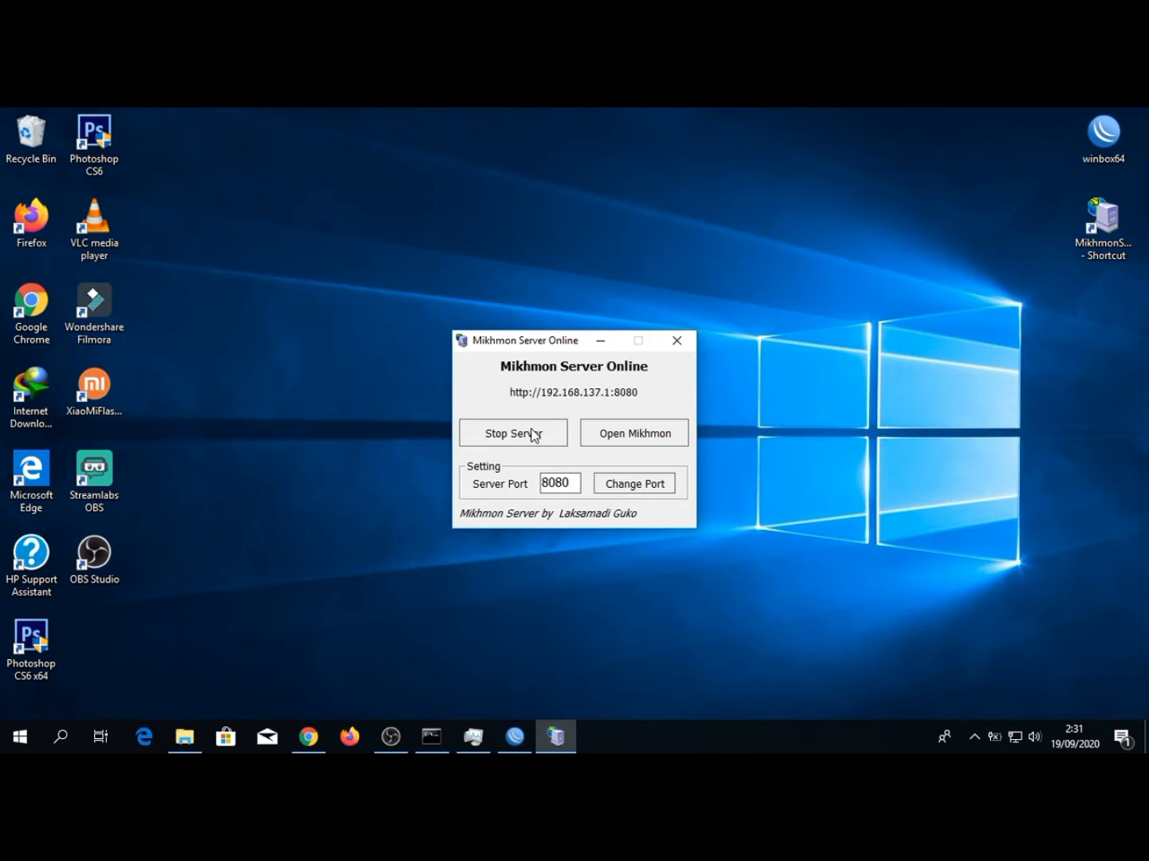
Restart the Mikhmon server on port 80 and open the Mikhmon web interface
left_click(543, 430)
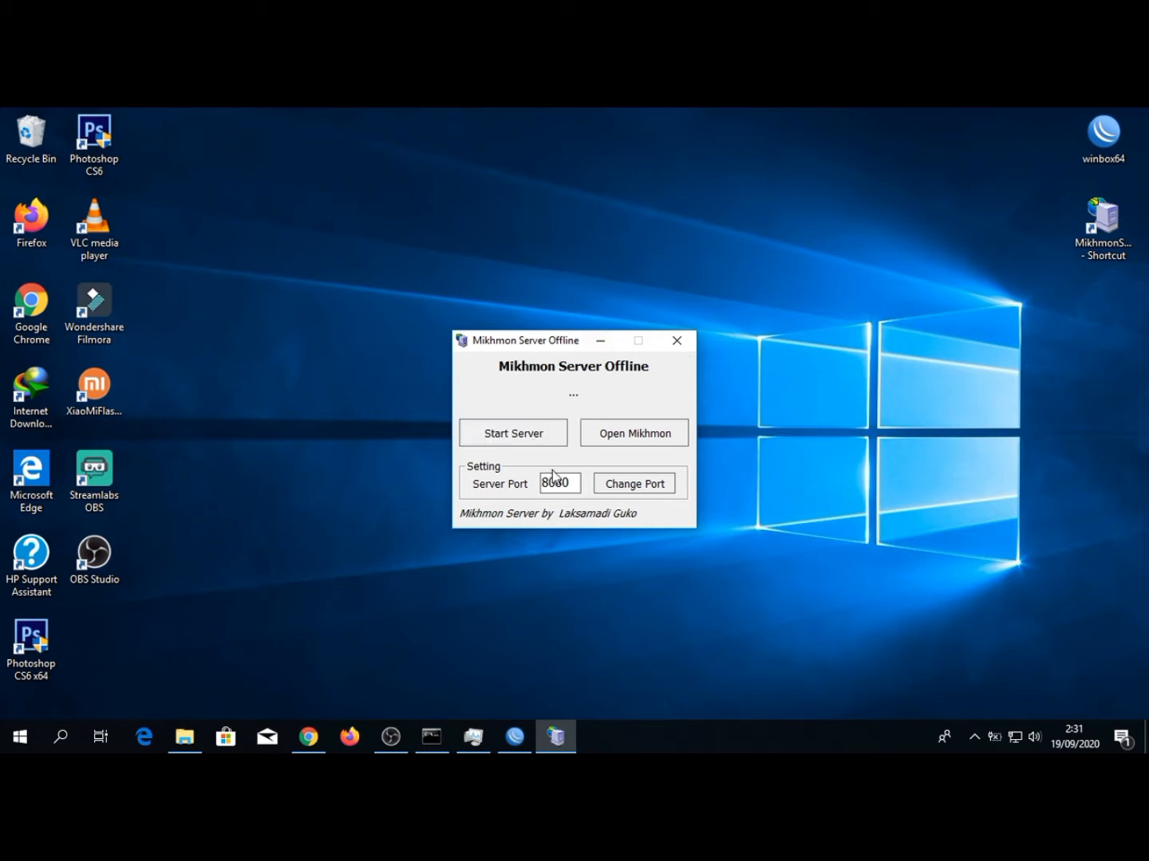
double_click(558, 483)
type("80")
left_click(555, 434)
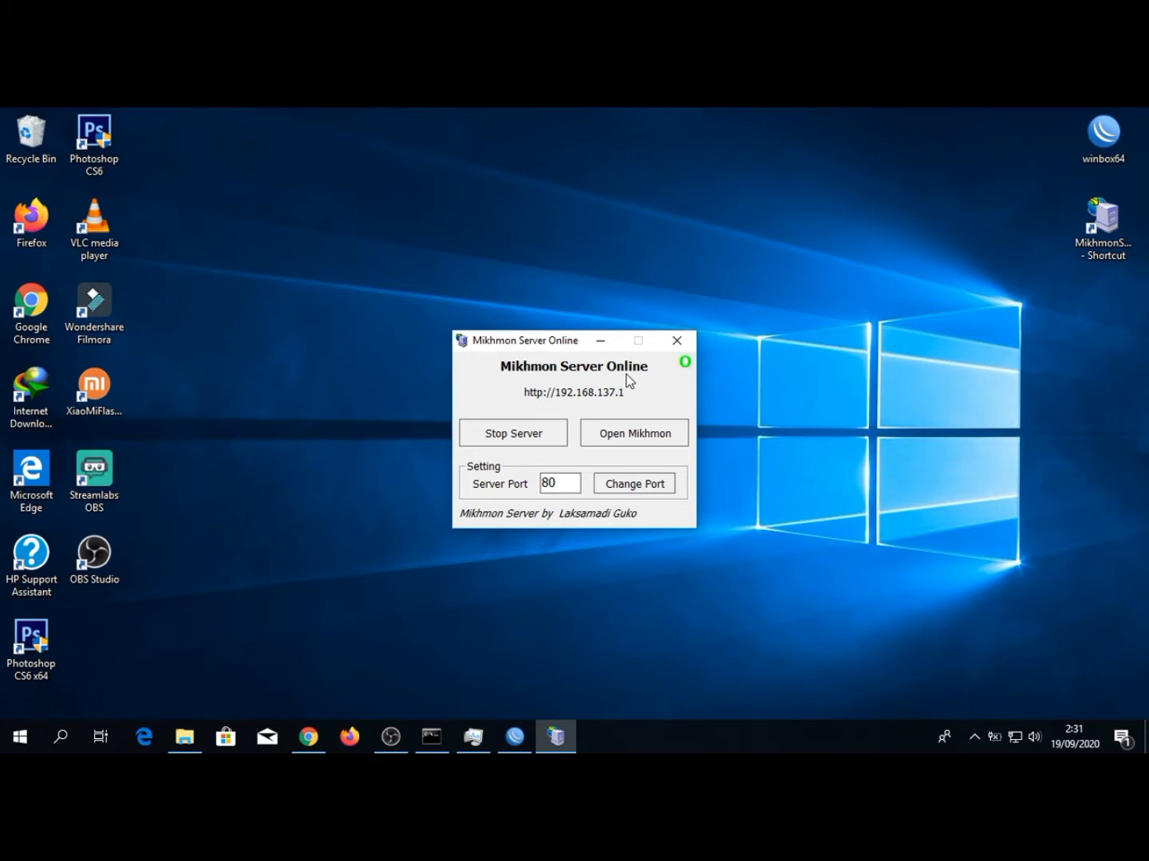
left_click(613, 434)
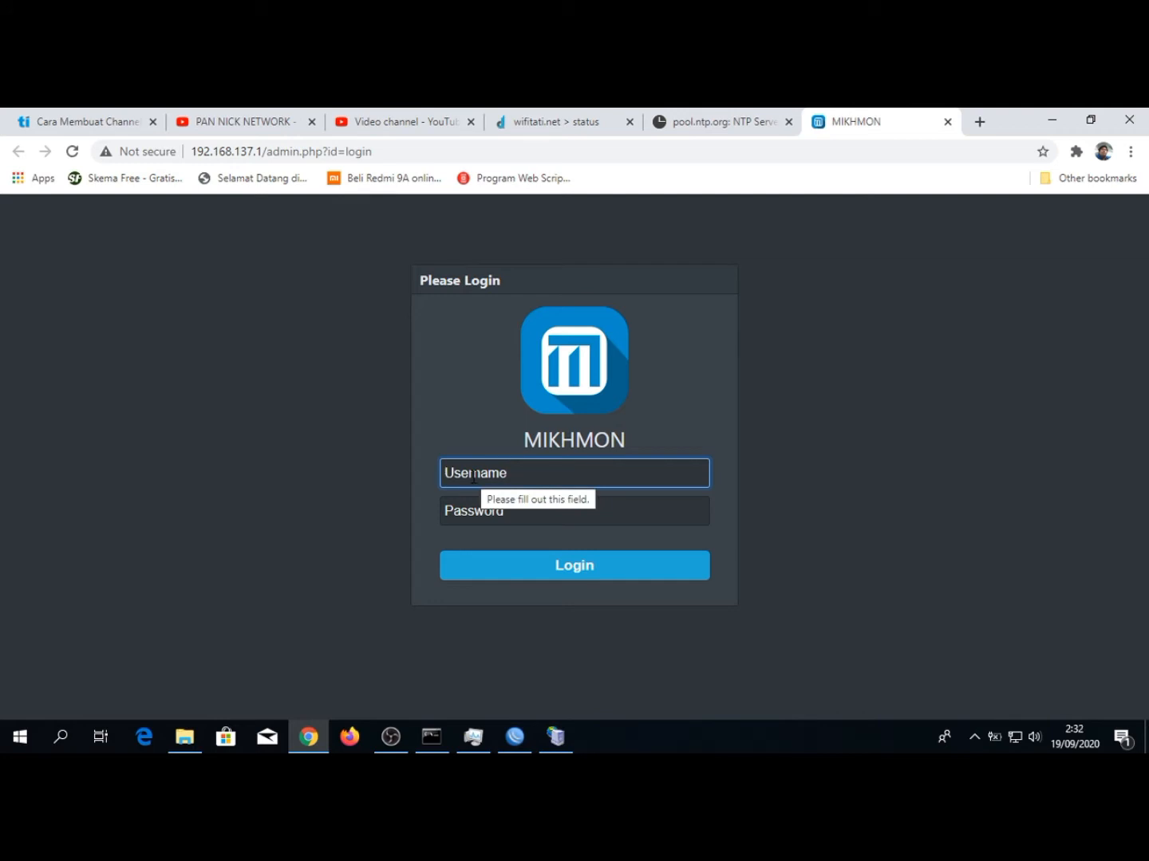
type("mikhmon")
key("Tab")
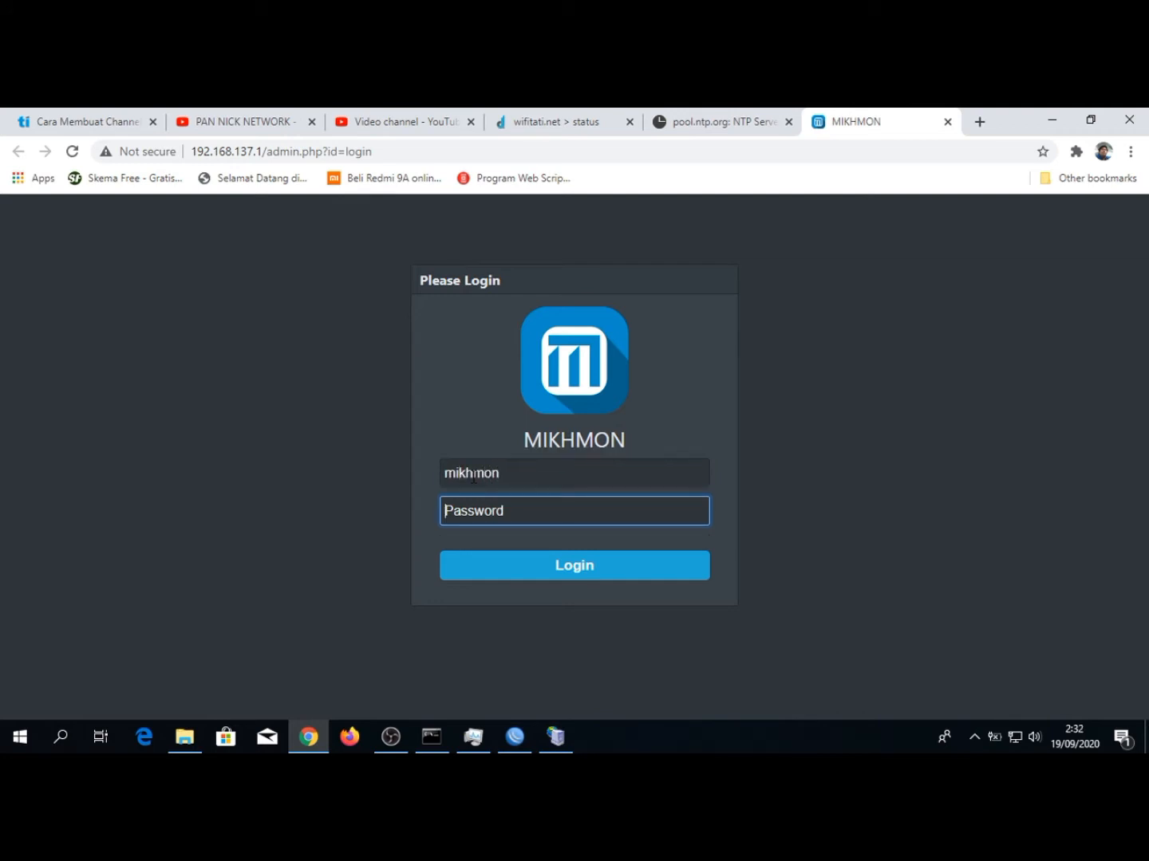
type("12")
key("BackSpace")
key("BackSpace")
key("BackSpace")
key("Tab")
Log in to Mikhmon with the administrator's username and the account password
double_click(473, 478)
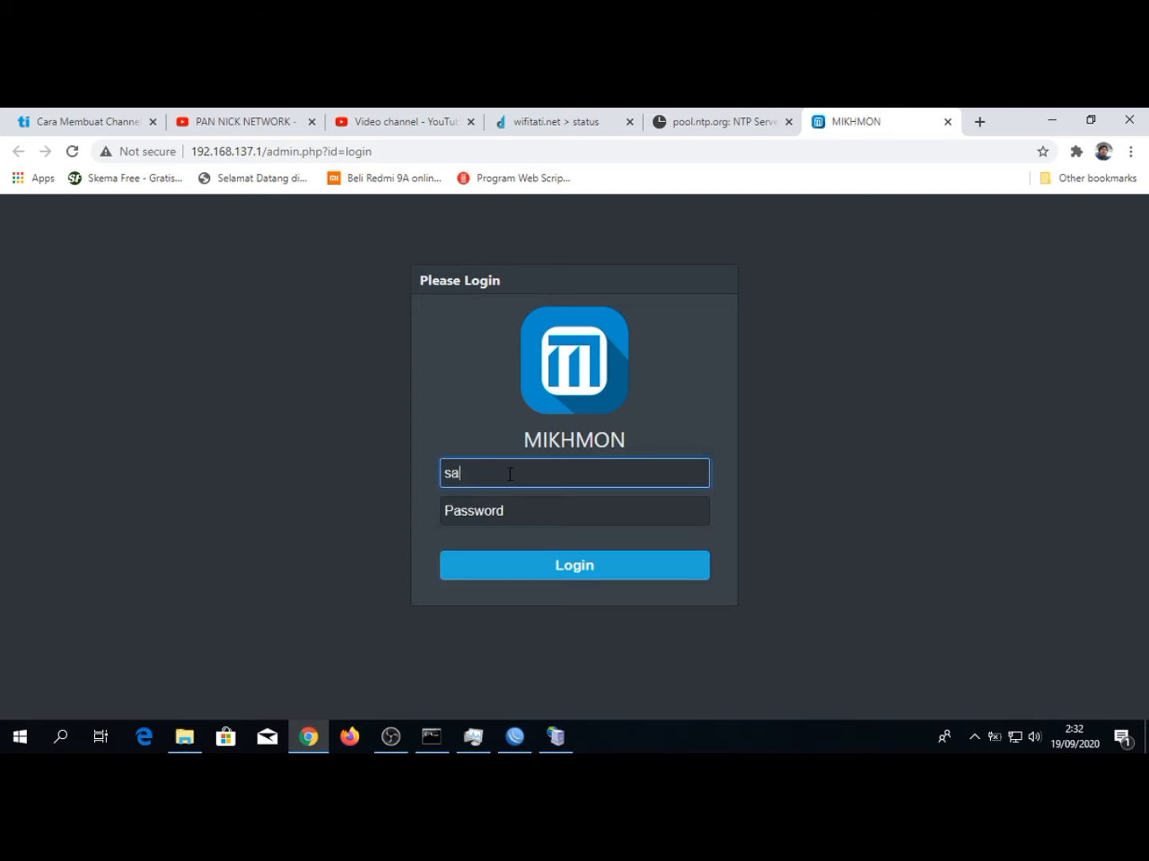
key("Tab")
key("Return")
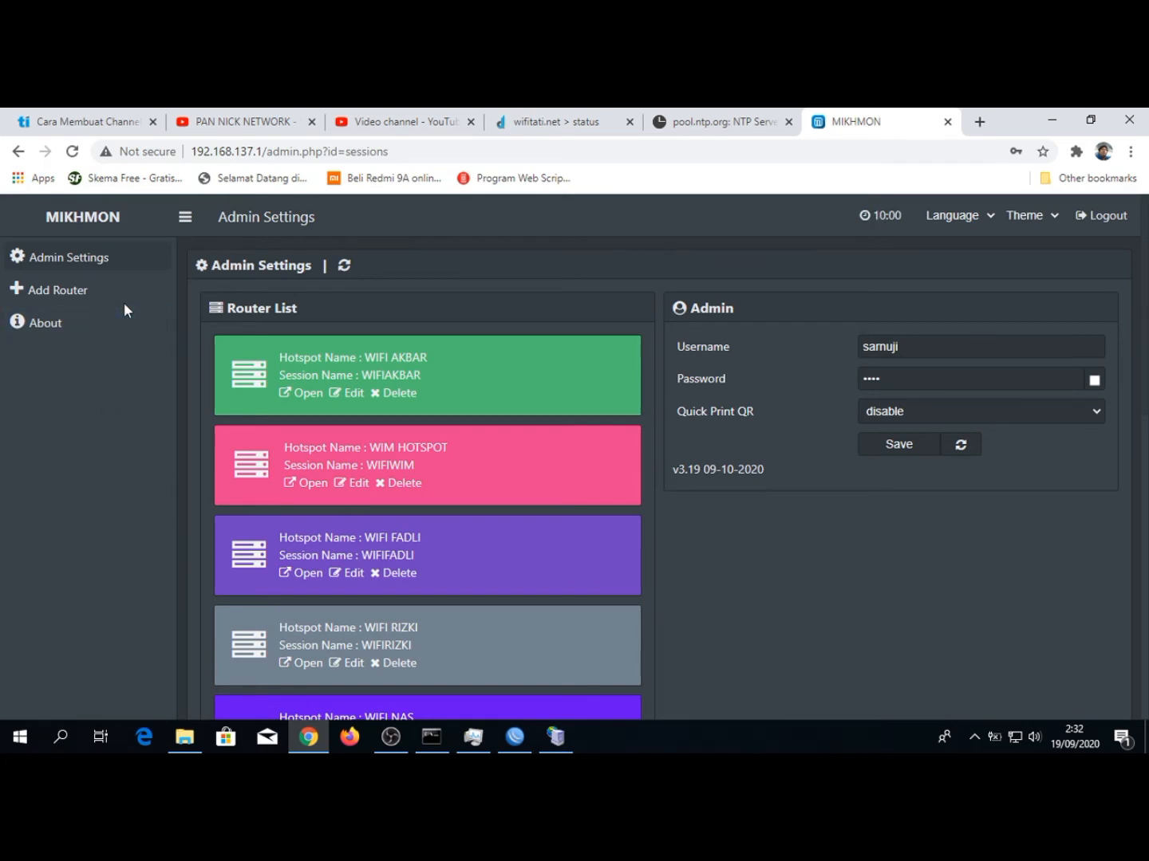
Add a new router in Mikhmon with the session name WIFITATI and switch to WinBox
left_click(74, 294)
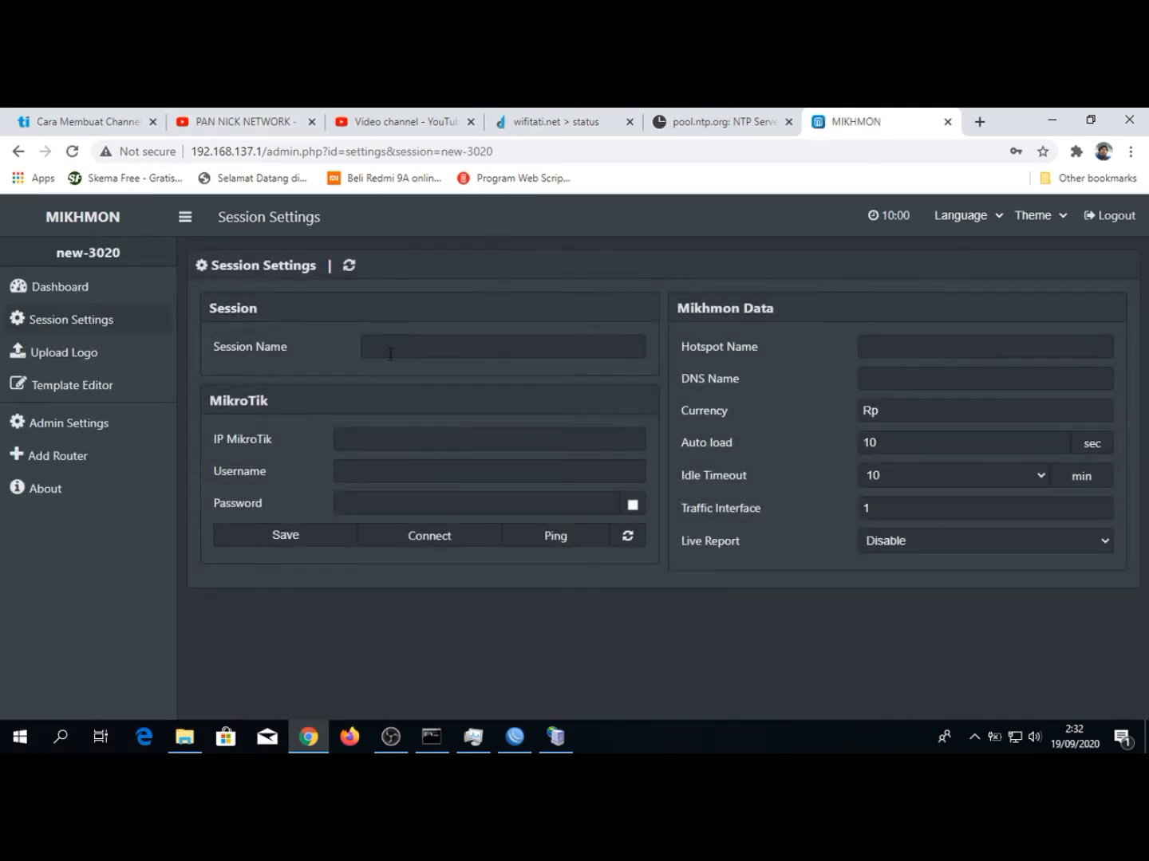
left_click(411, 346)
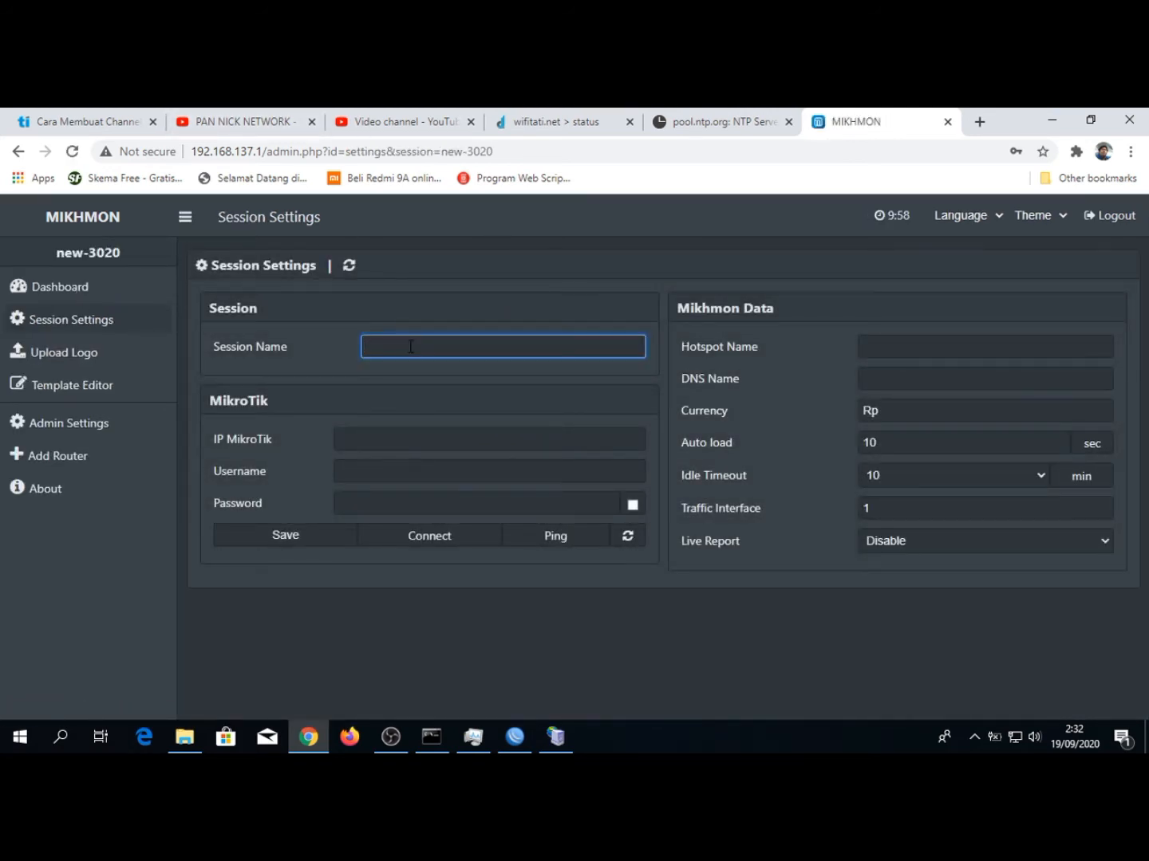
type("WIFITATI")
left_click(405, 434)
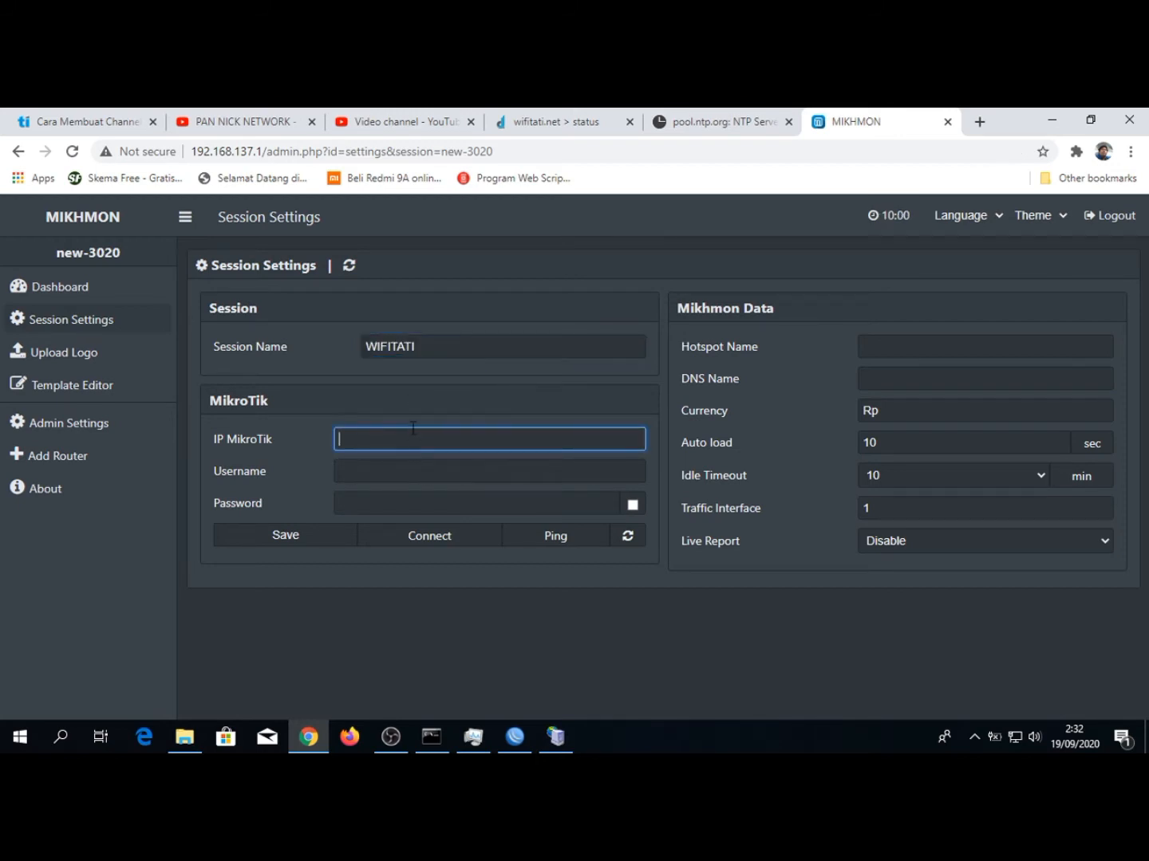
left_click(514, 736)
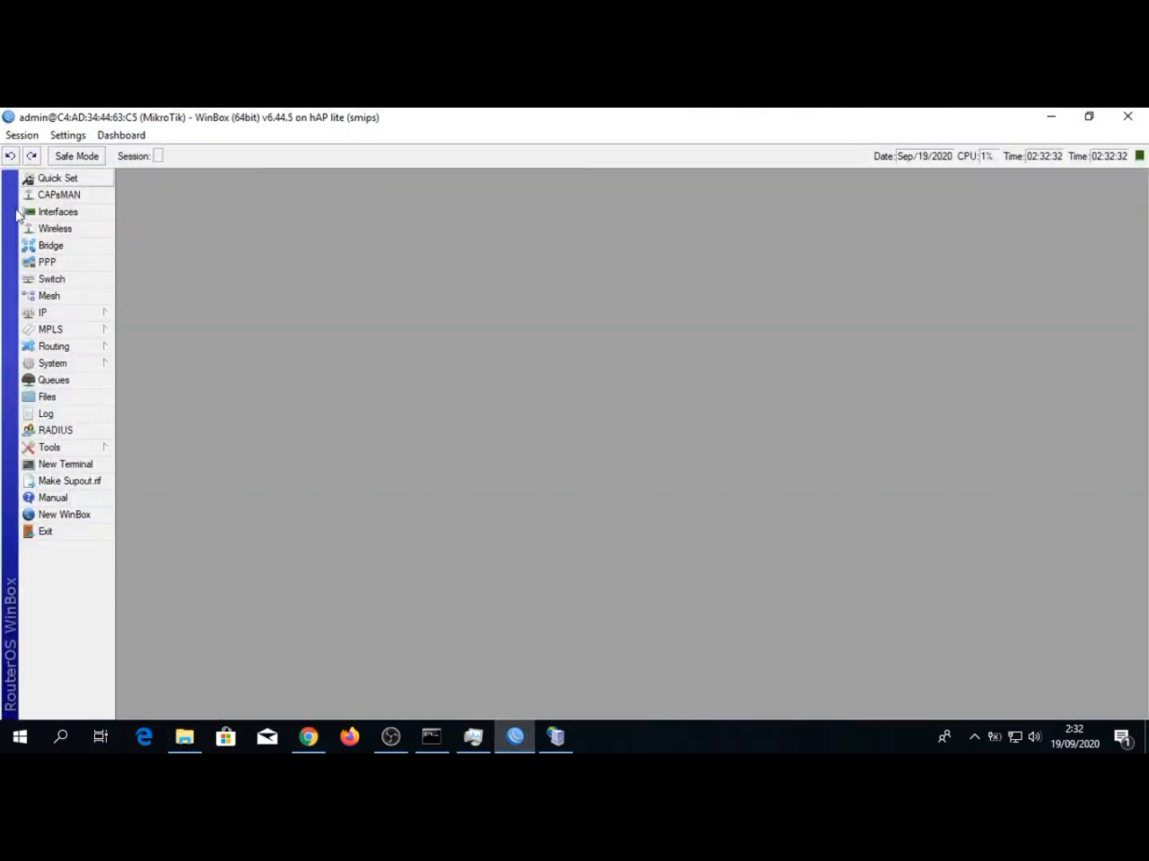
left_click(67, 316)
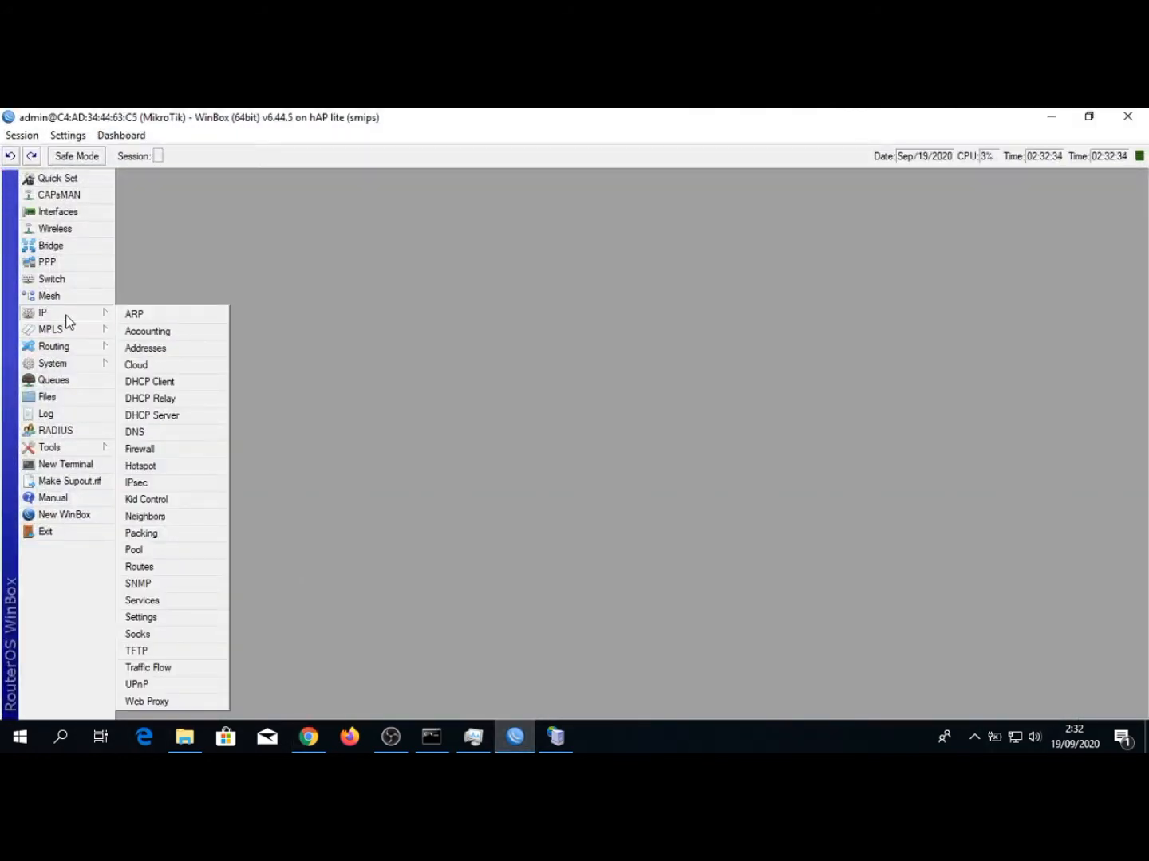
left_click(142, 549)
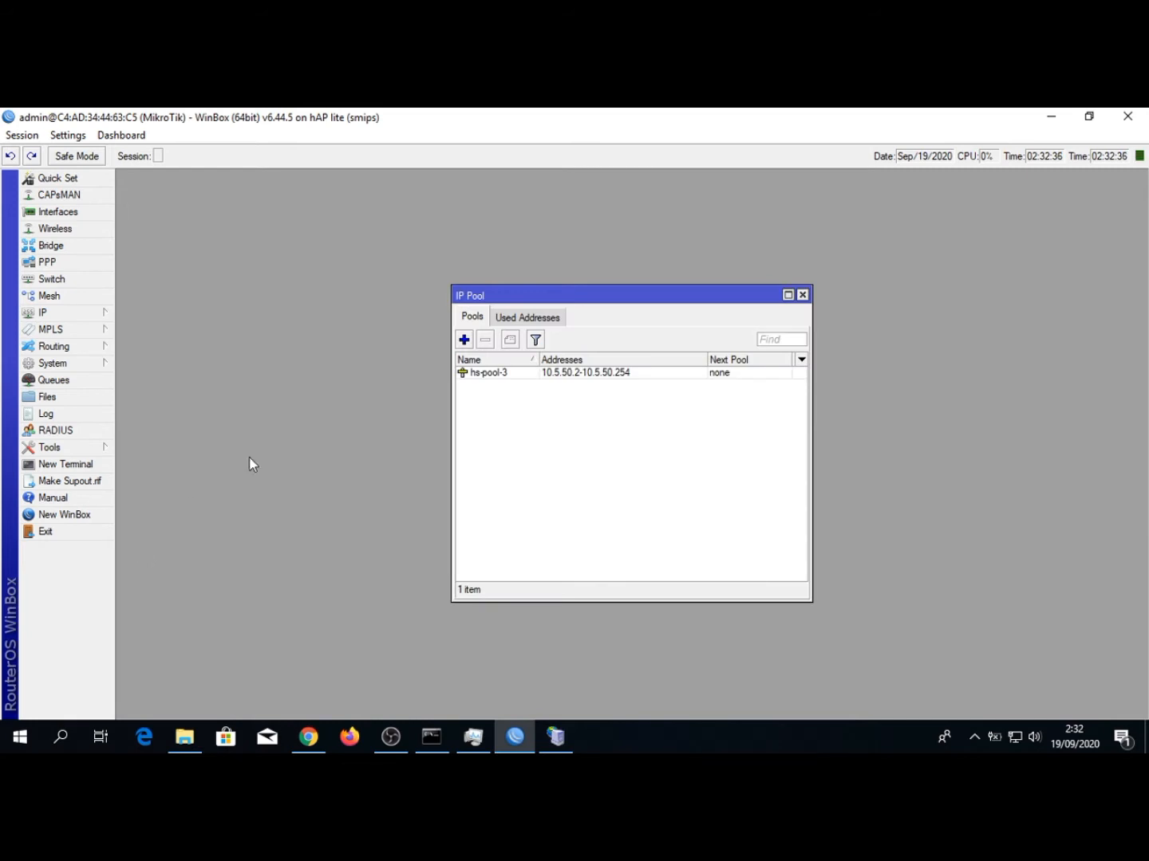
left_click(802, 295)
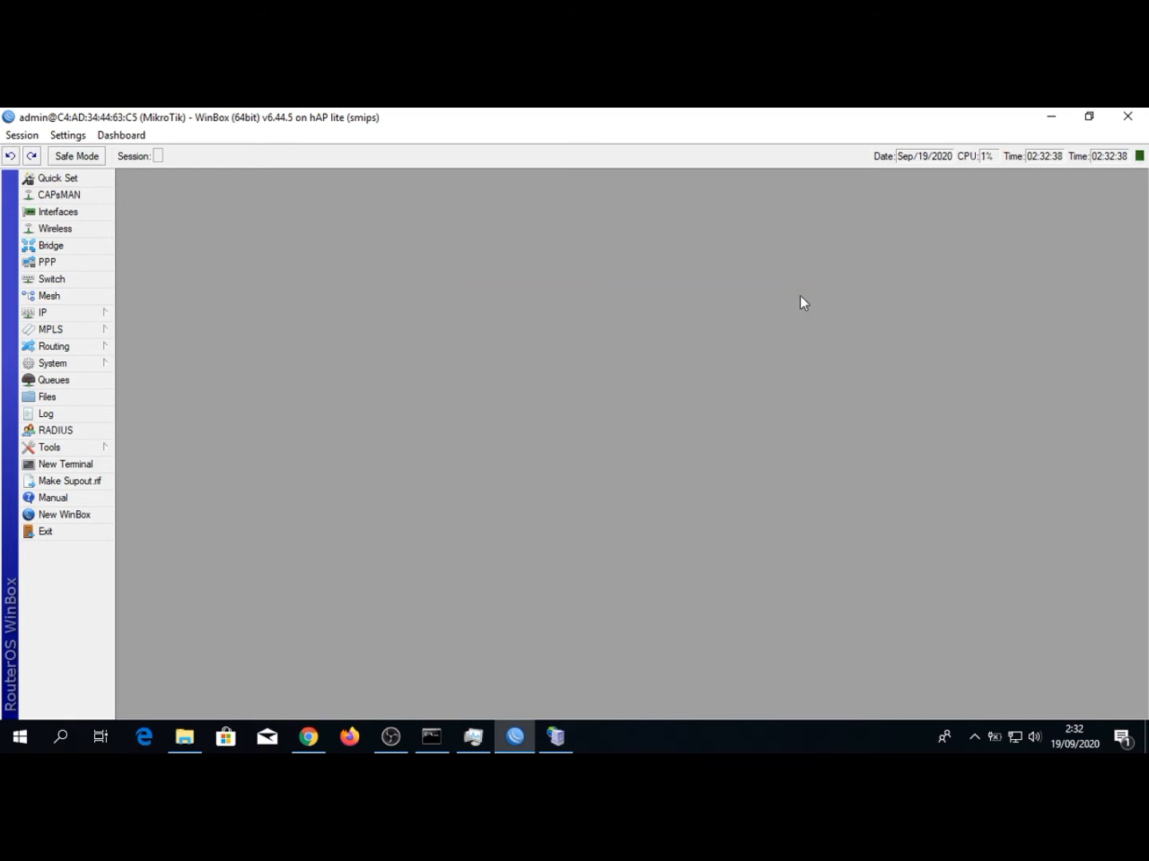
Open the details of the INTERNET interface's entry in the router's IP address list
left_click(42, 314)
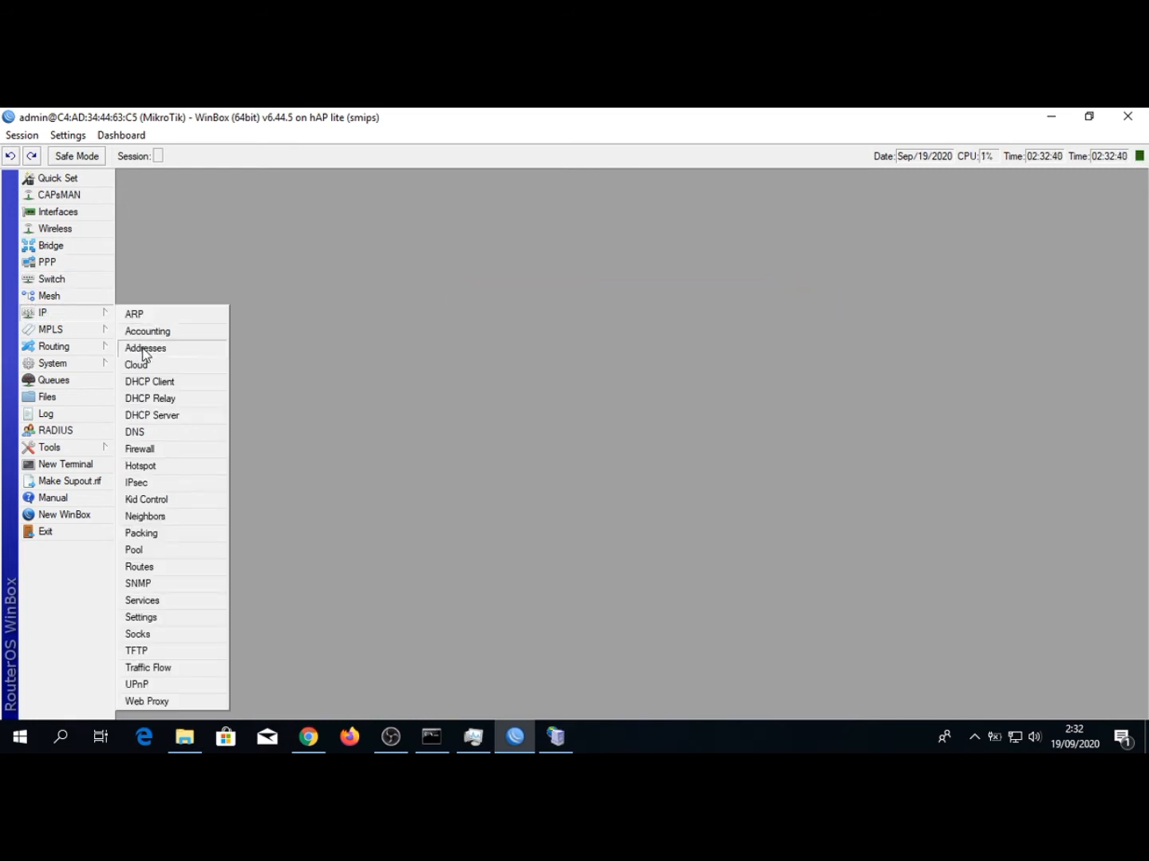
left_click(145, 347)
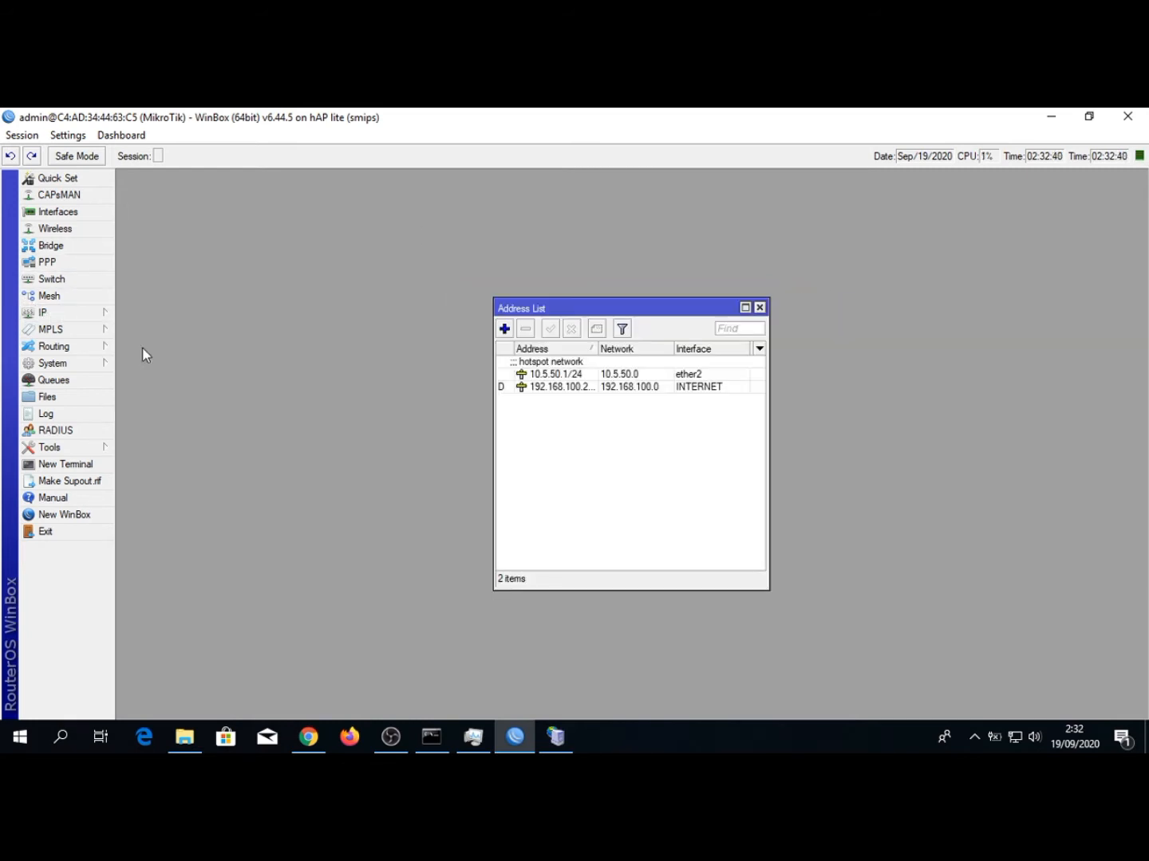
left_click(631, 390)
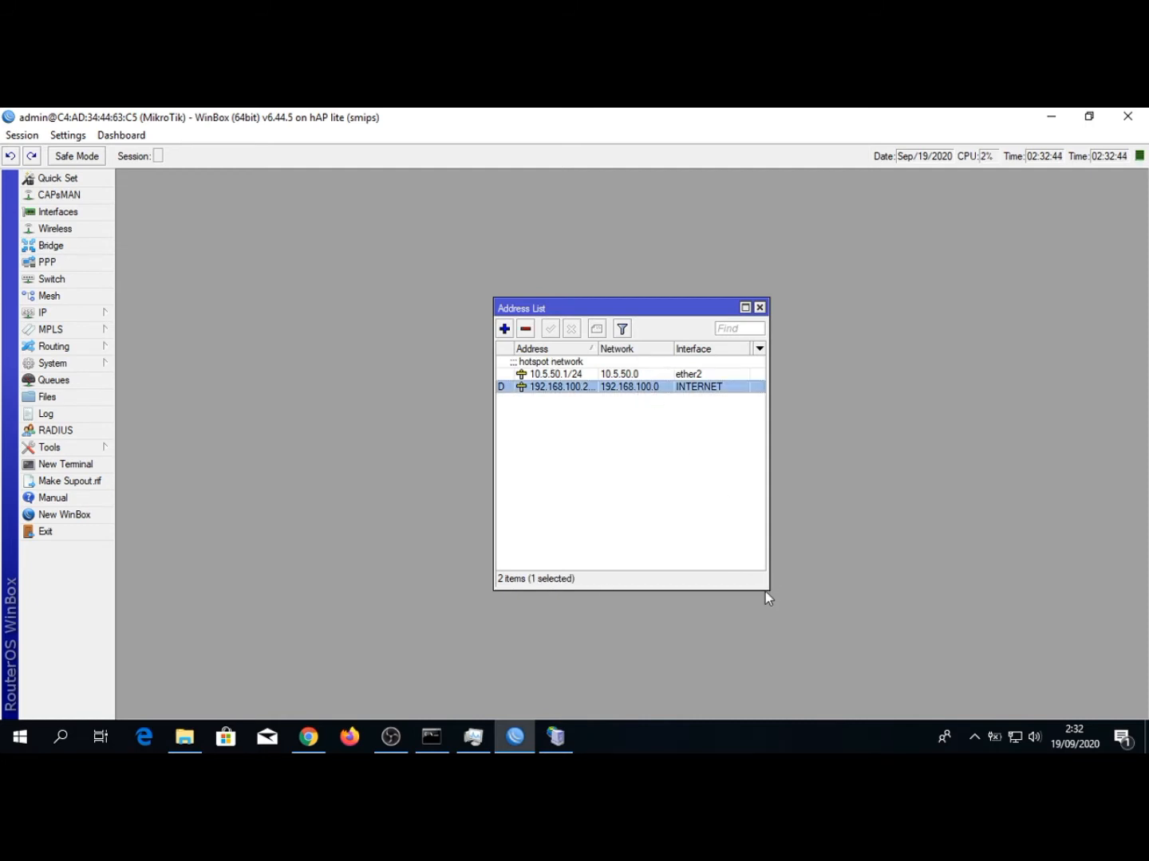
left_click_drag(765, 592, 891, 613)
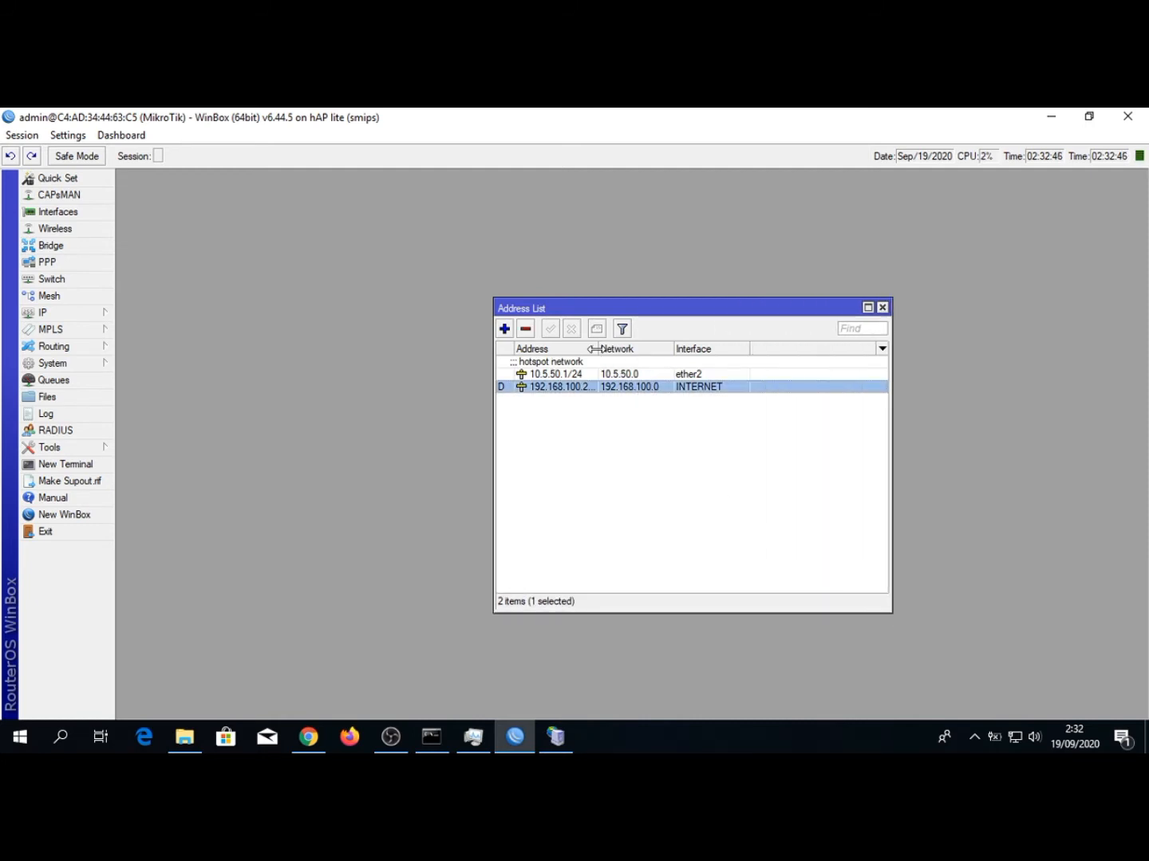
left_click_drag(594, 348, 638, 347)
double_click(580, 392)
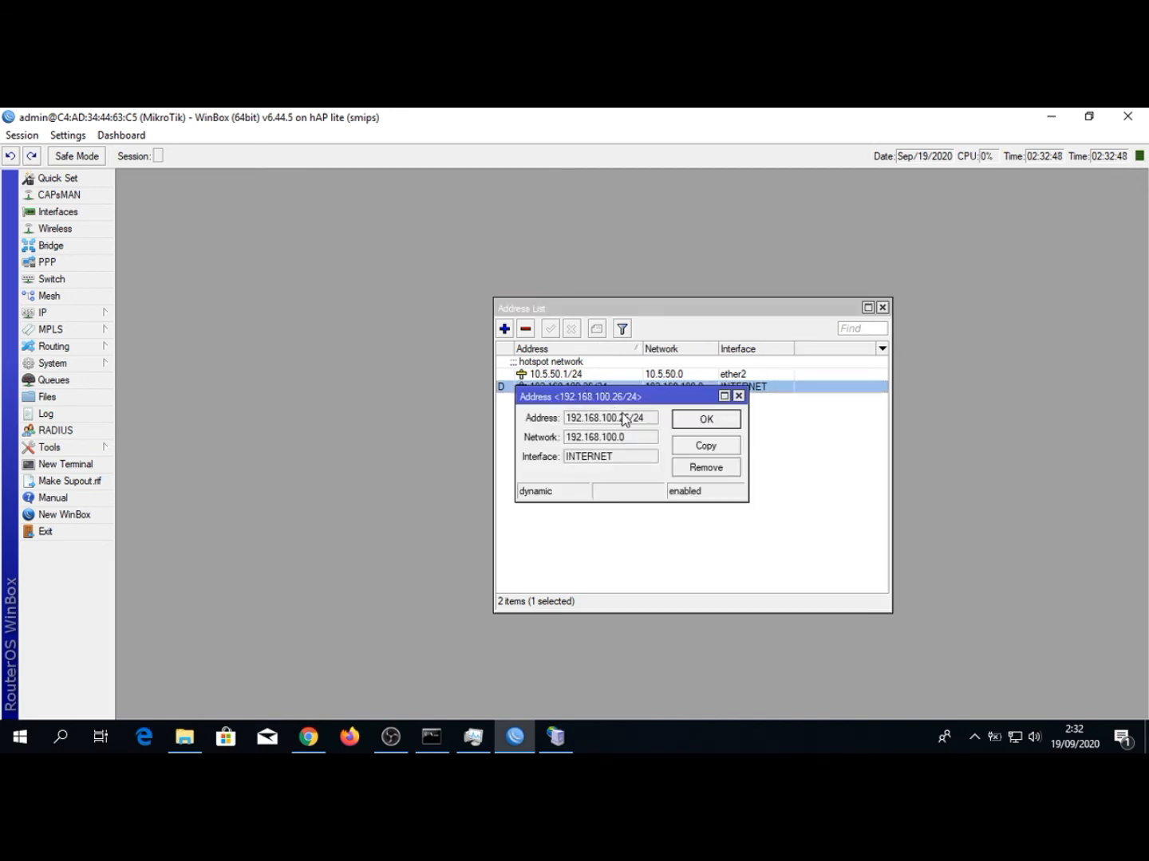
Copy the address 192.168.100.26 without its /24 suffix and paste it as the MikroTik IP in the Mikhmon session settings
left_click_drag(630, 419, 570, 423)
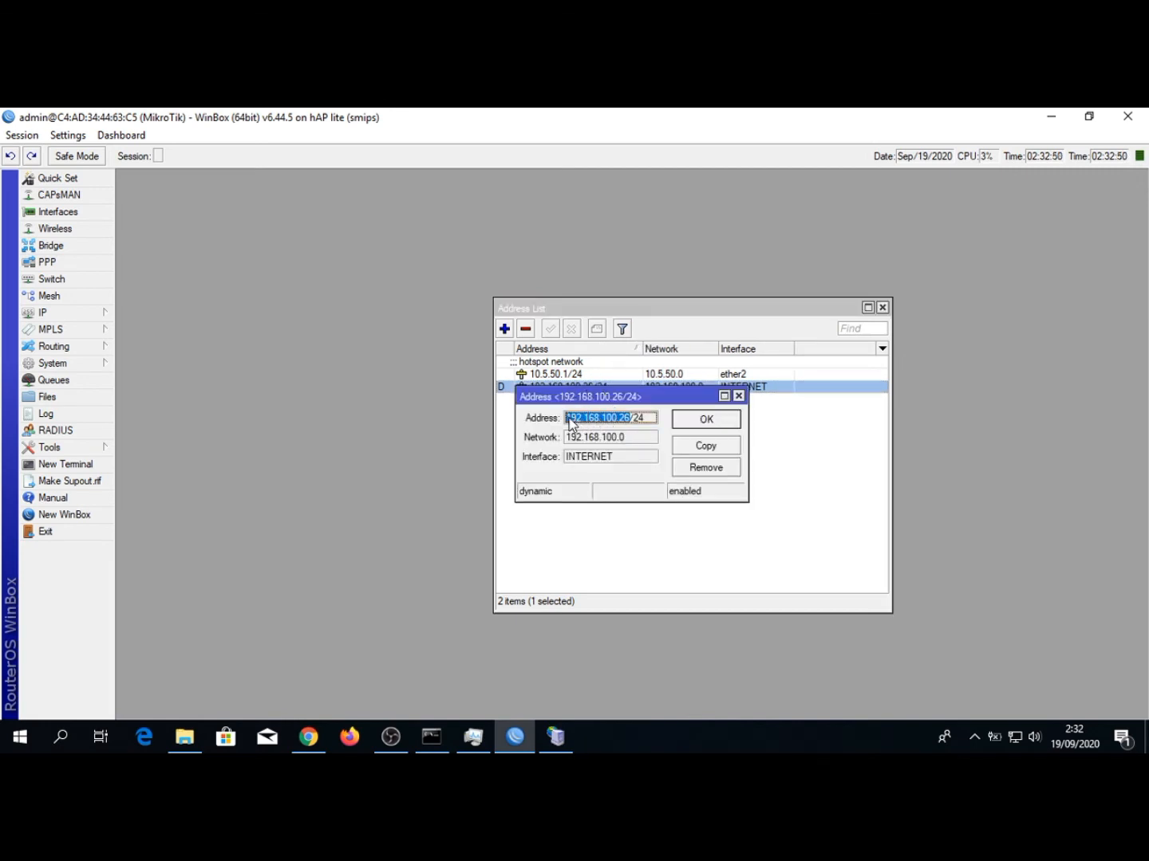
right_click(580, 428)
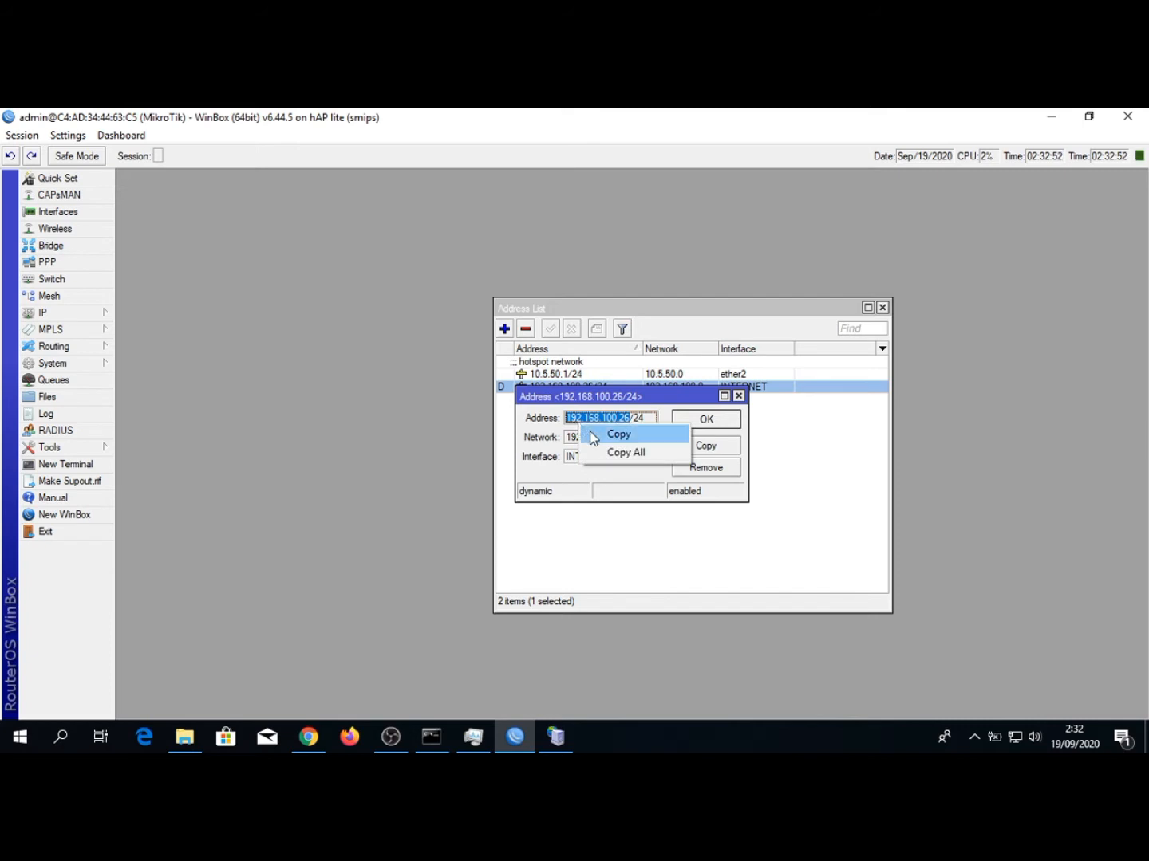
left_click(593, 431)
left_click(306, 736)
key("ctrl+v")
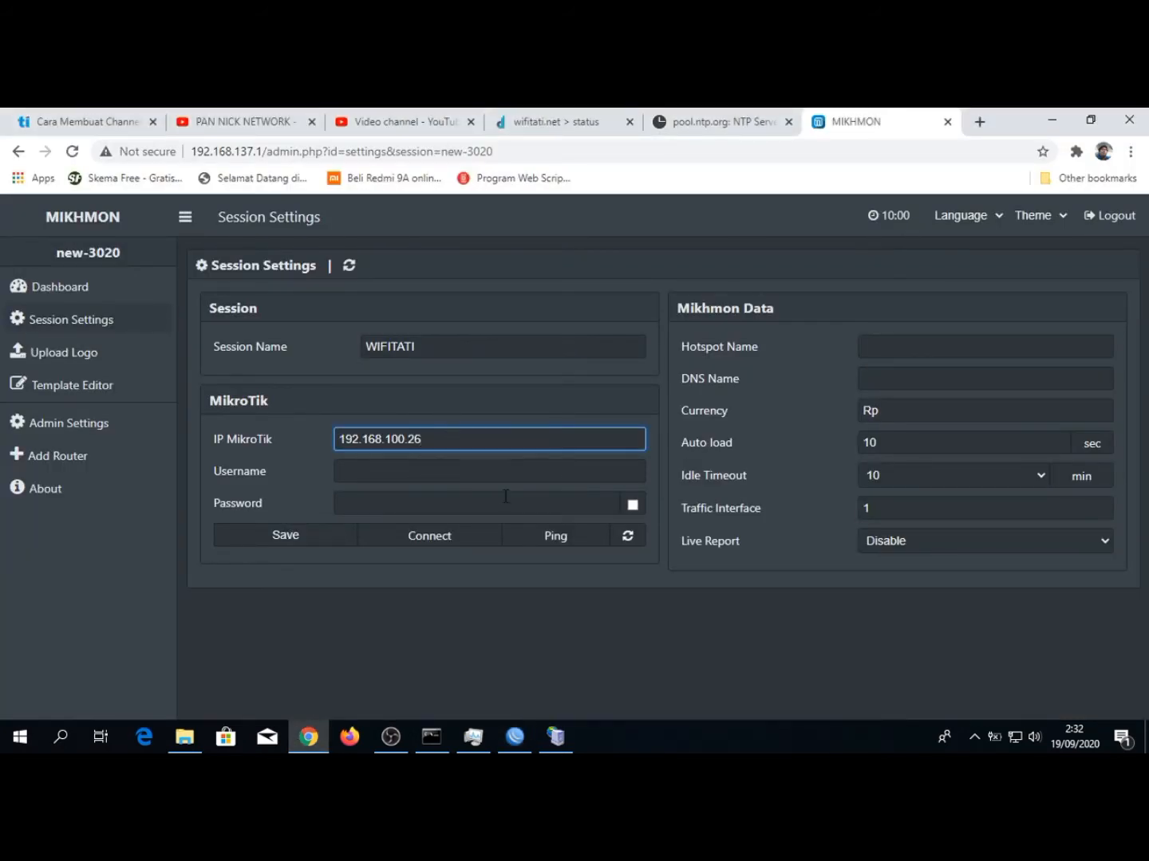
Switch to WinBox and open the router's system user list
left_click(416, 474)
left_click(516, 737)
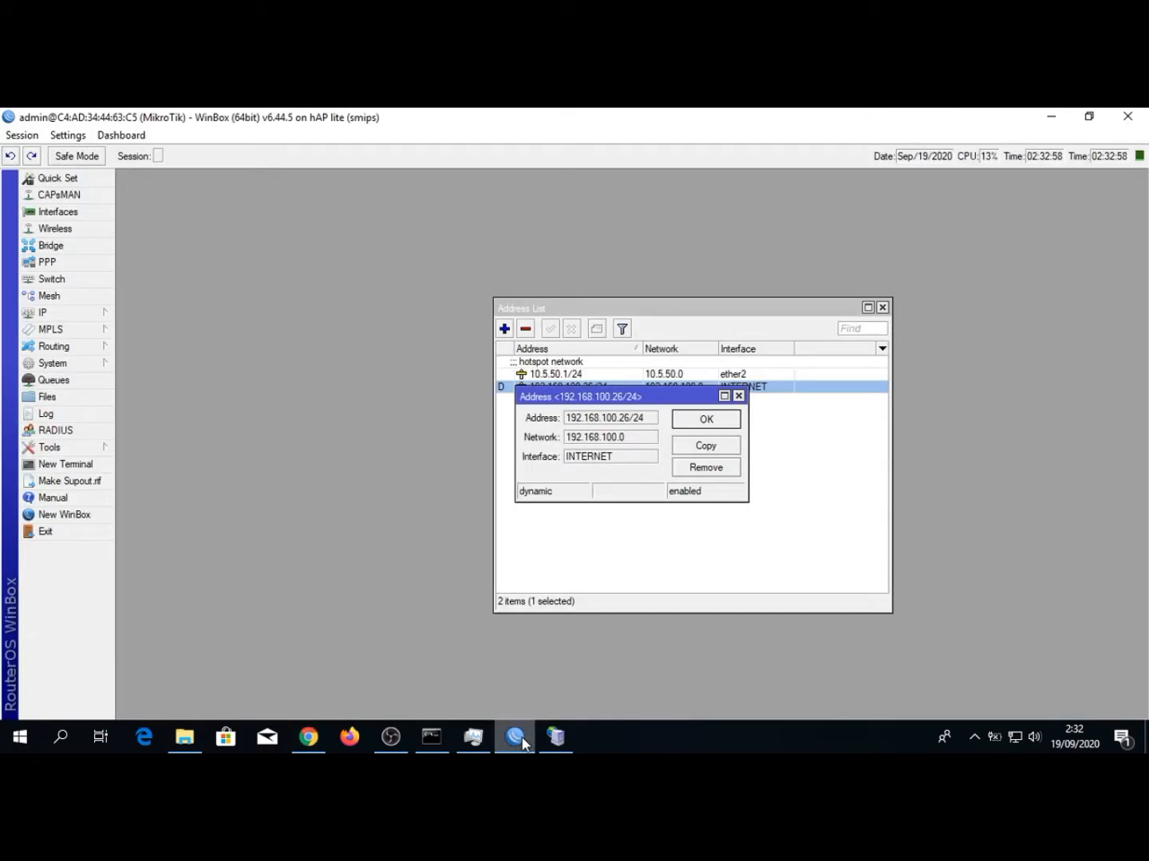
left_click(85, 366)
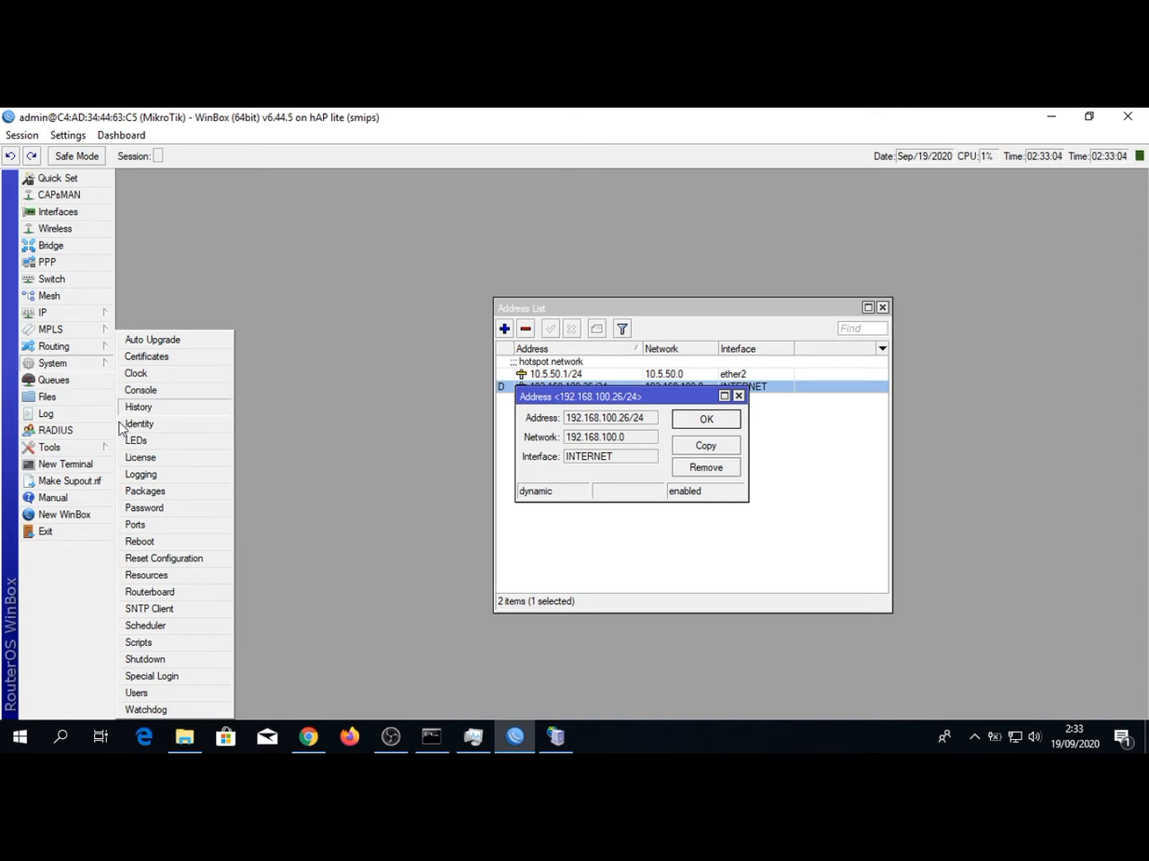
left_click(136, 694)
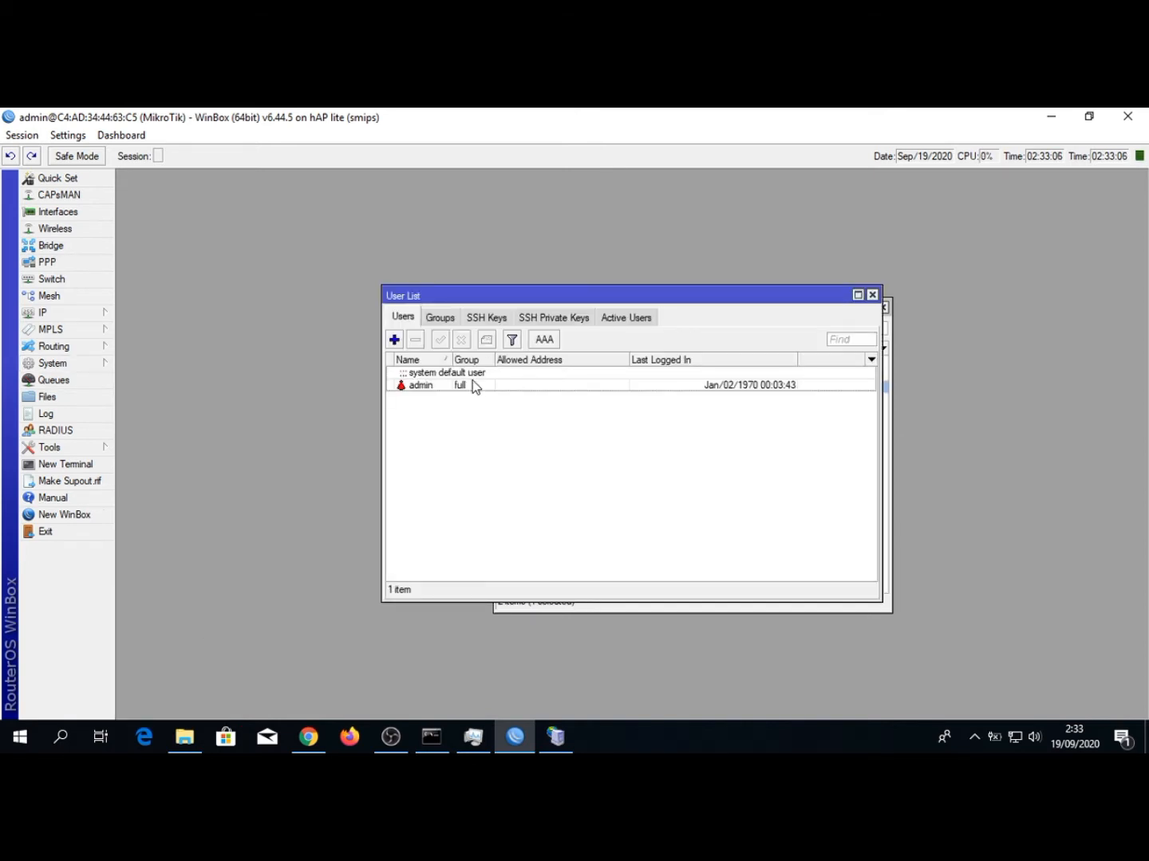
left_click(444, 388)
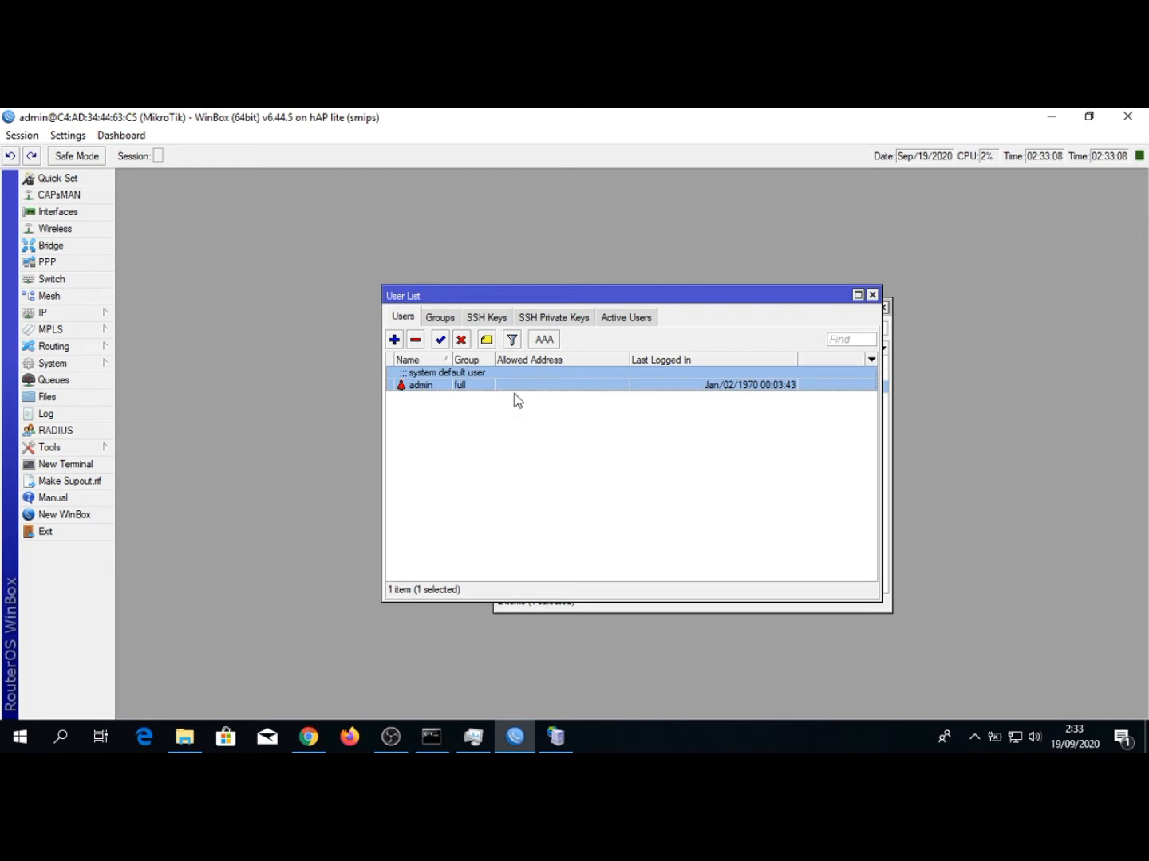
left_click(531, 455)
Start a new router user named mikhmon and assign it to the full group
left_click(394, 342)
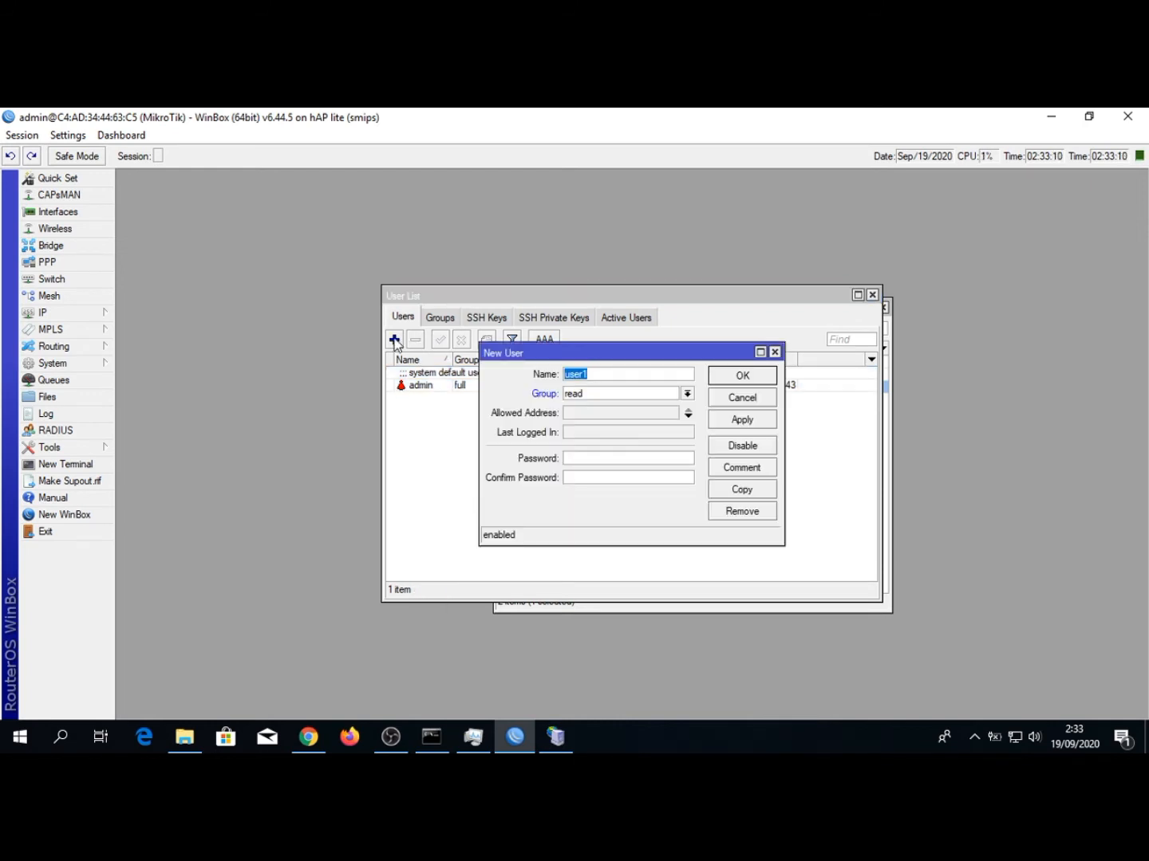
type("MIKR")
key("BackSpace")
key("BackSpace")
key("BackSpace")
key("BackSpace")
type("mikhmon")
left_click(585, 389)
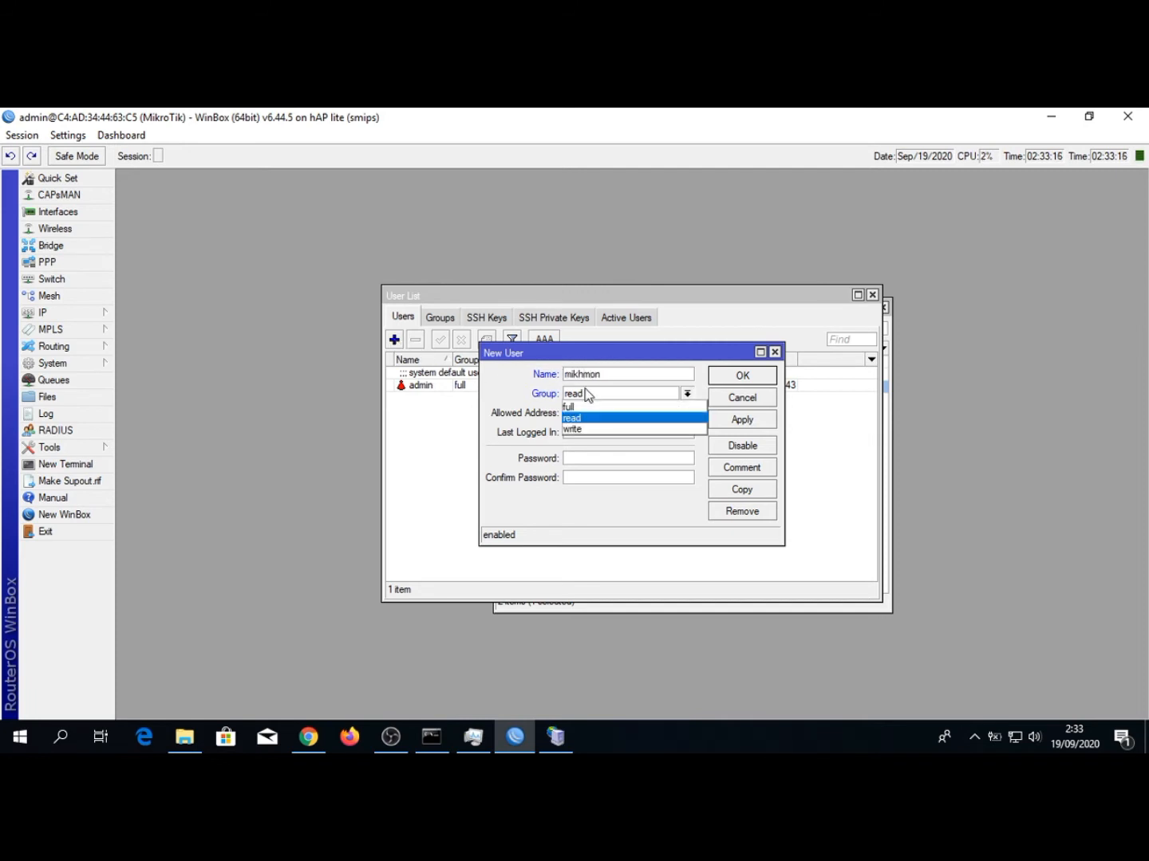
left_click(583, 404)
Enter and confirm the new router user's password and save the user
left_click(581, 457)
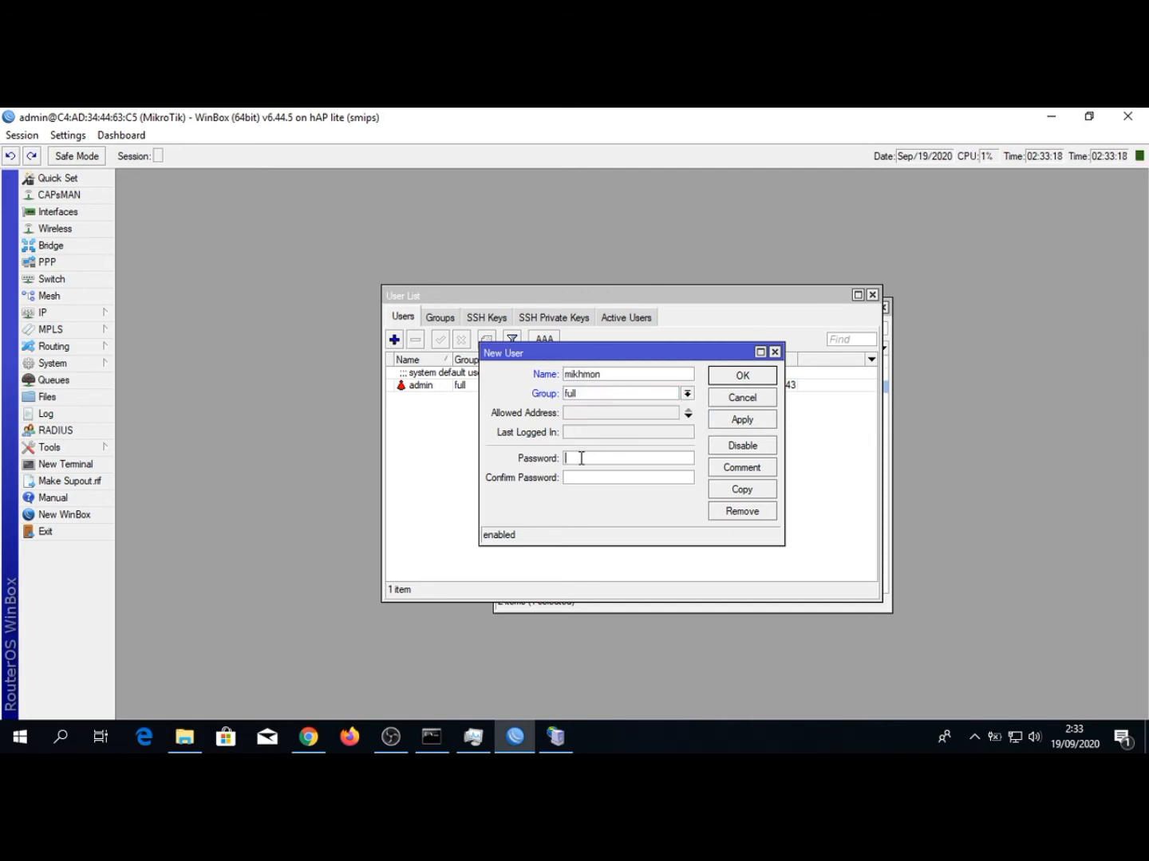
type("*************")
left_click(743, 421)
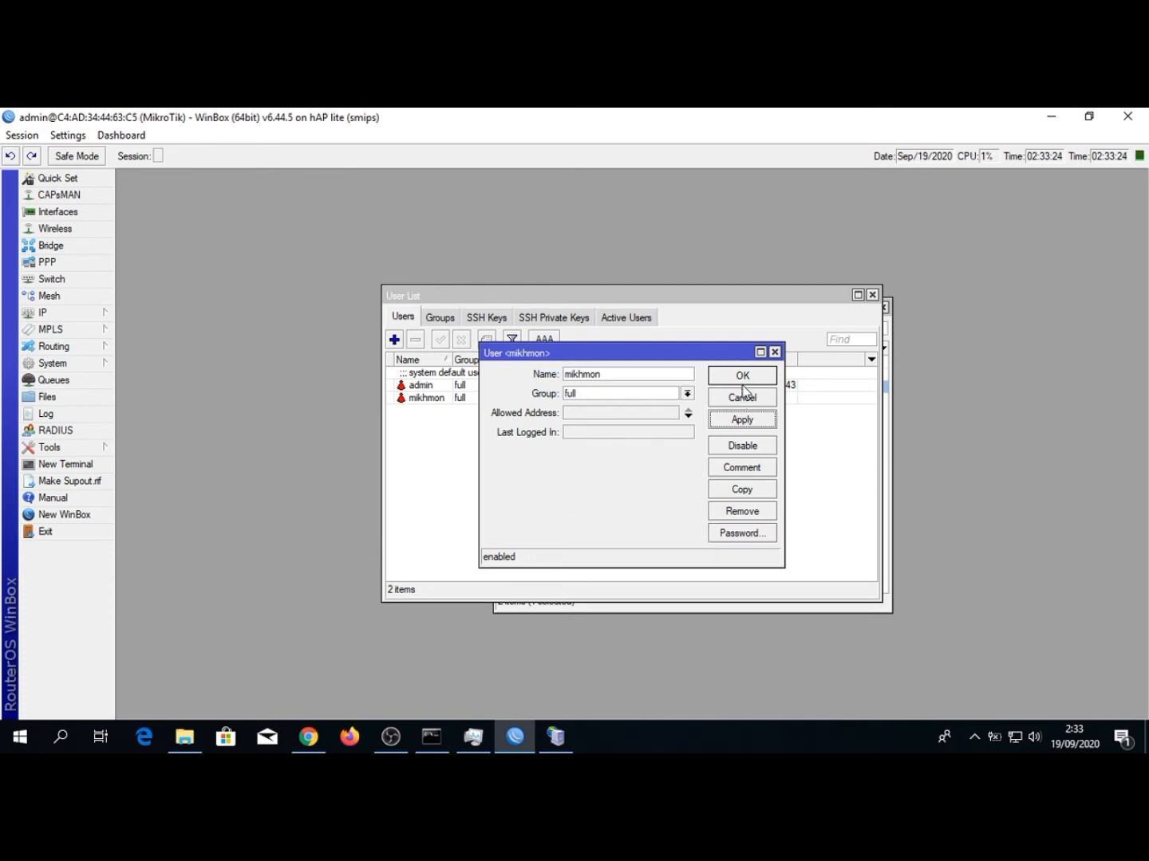
left_click(745, 384)
left_click(428, 398)
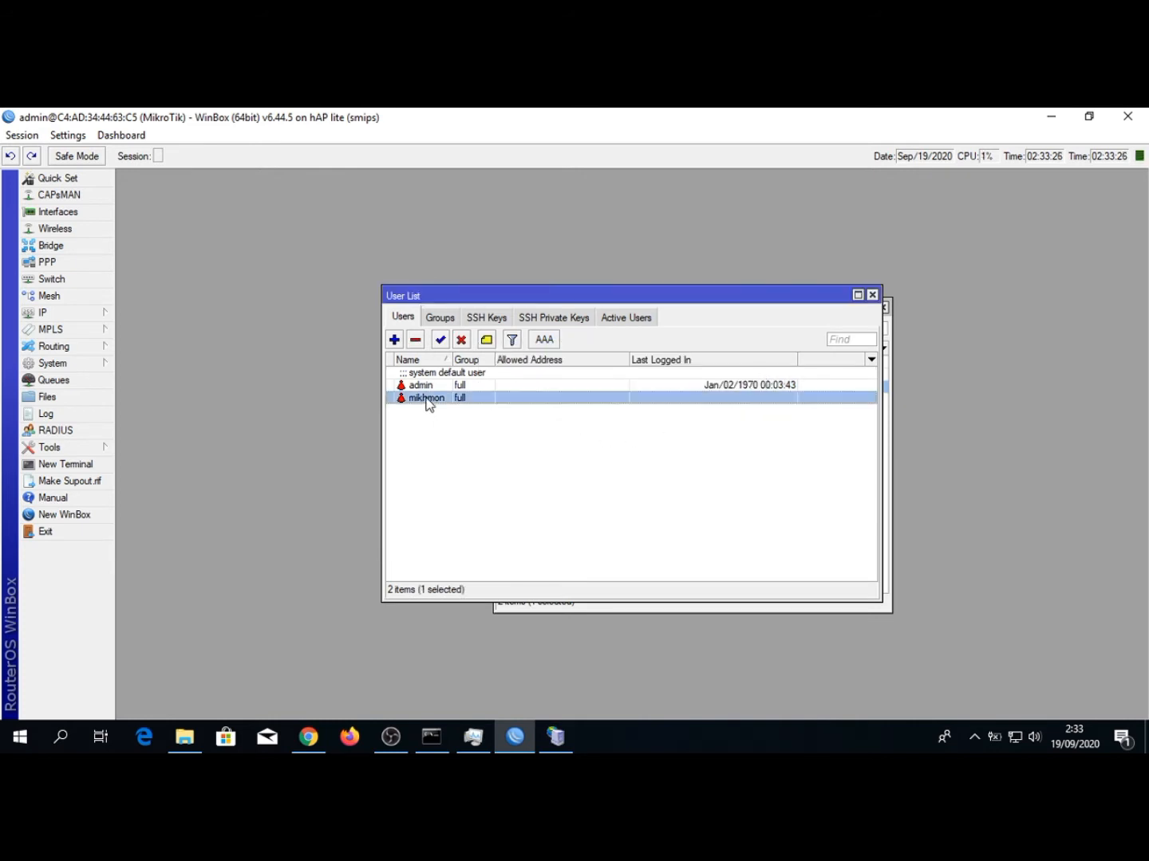
Switch to Mikhmon in Chrome and enter the router username mikhmon and that user's password
left_click(310, 735)
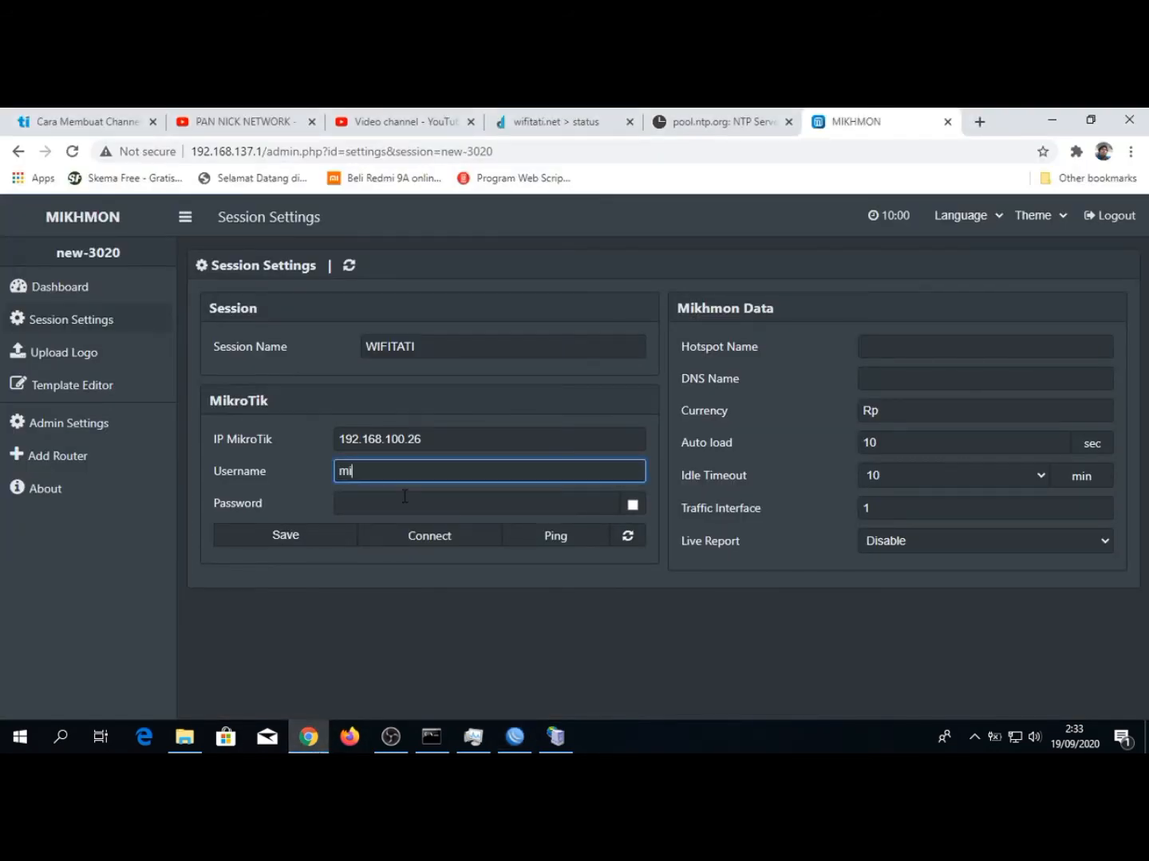
key("Tab")
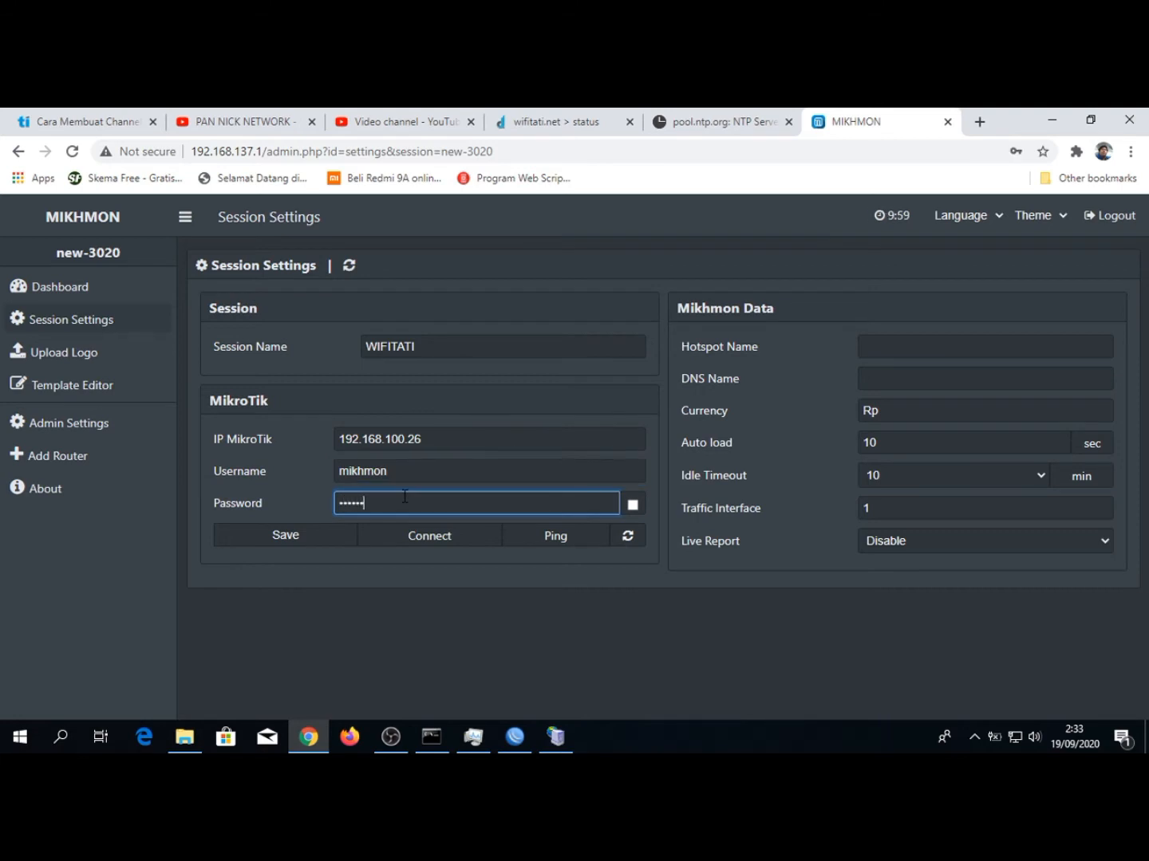
Set the hotspot name to WIFITATI and the DNS name to wifitati.net
left_click(910, 340)
type("WIFI")
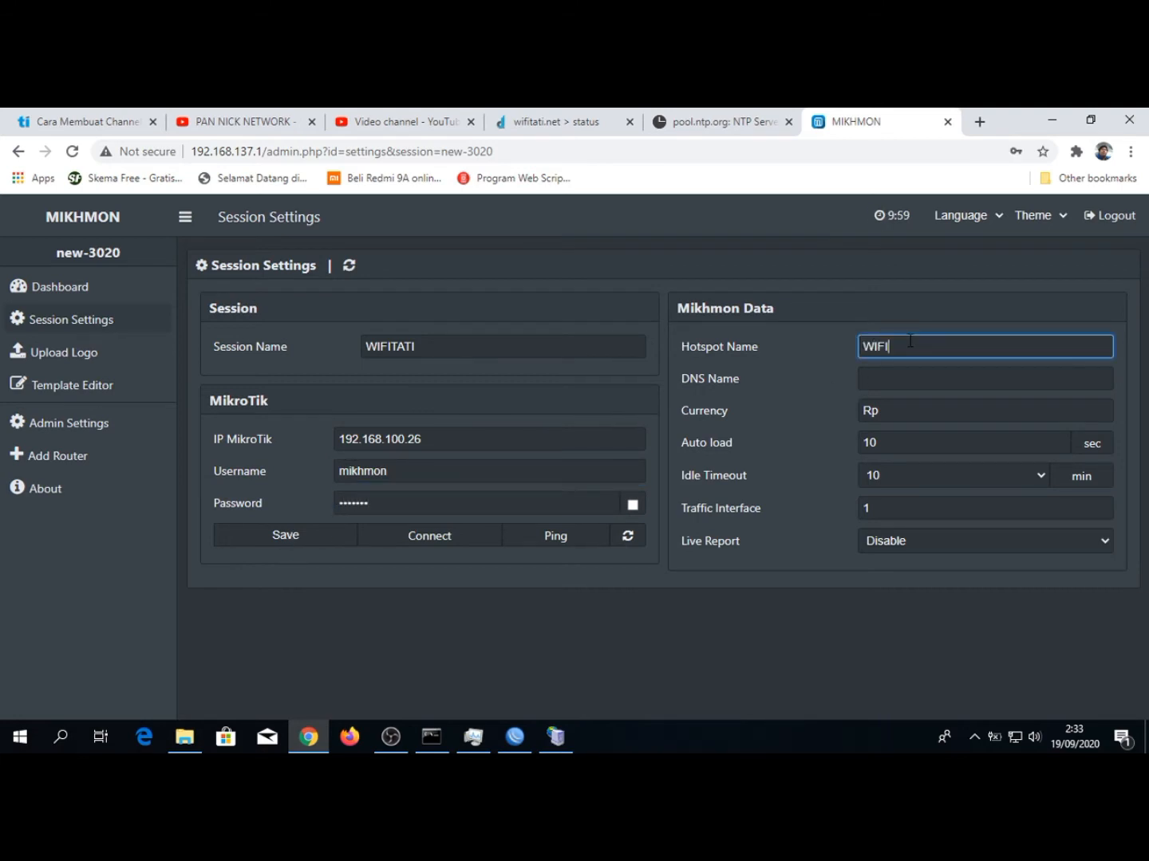
type("TATI")
key("Tab")
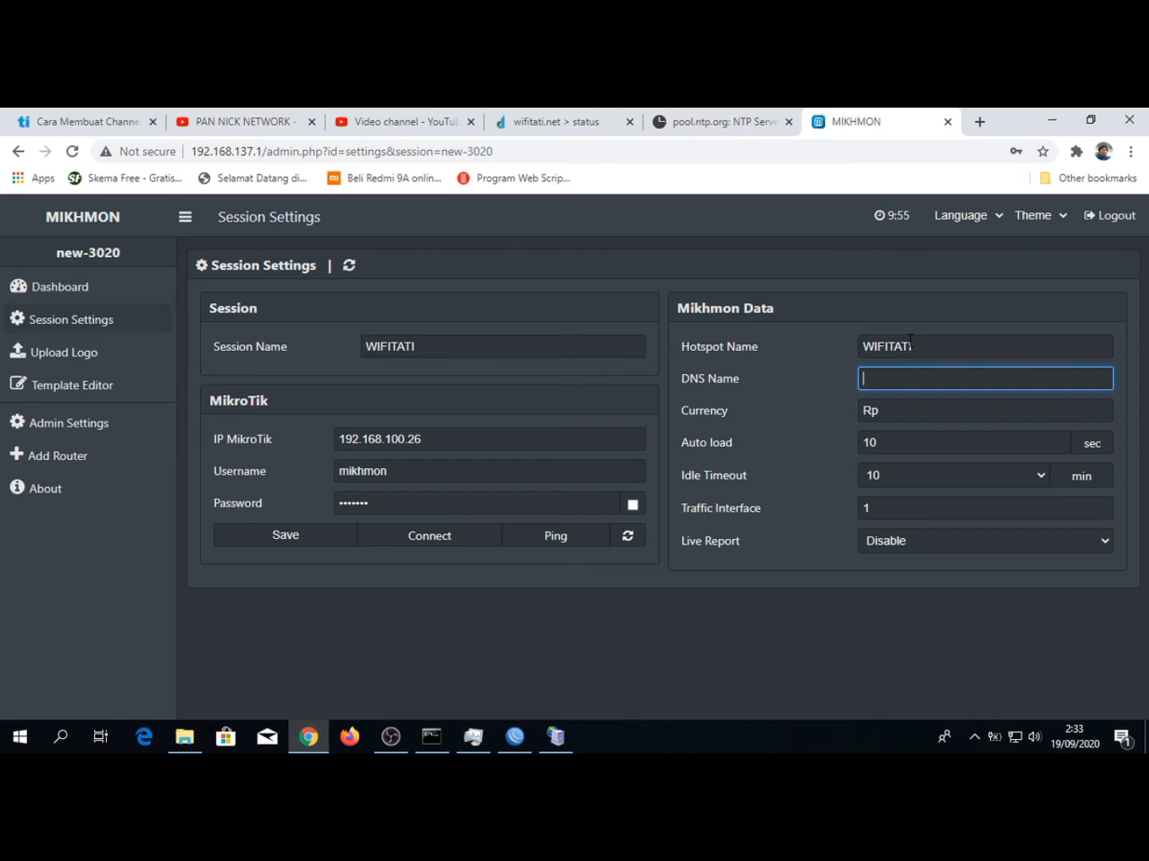
type("wifitati.net")
Enable the live report and save the session settings
left_click(906, 394)
left_click(904, 410)
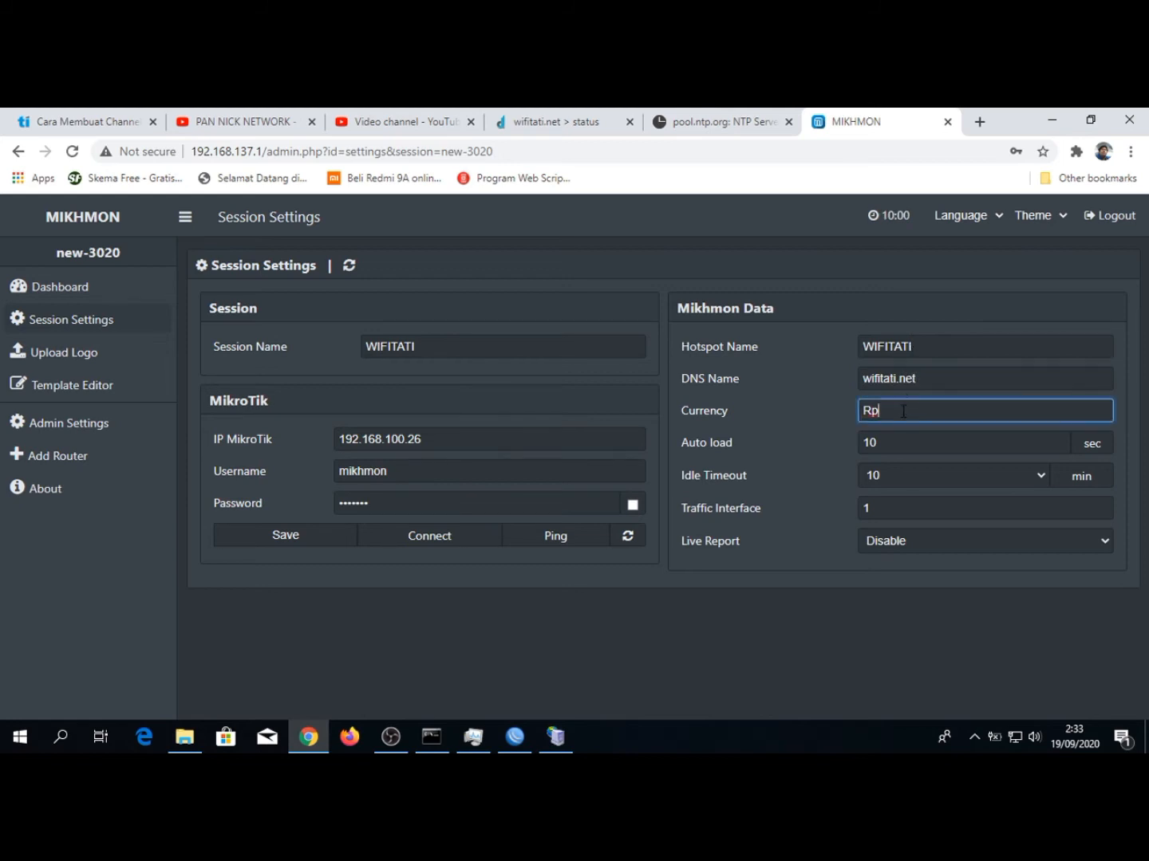
left_click(898, 543)
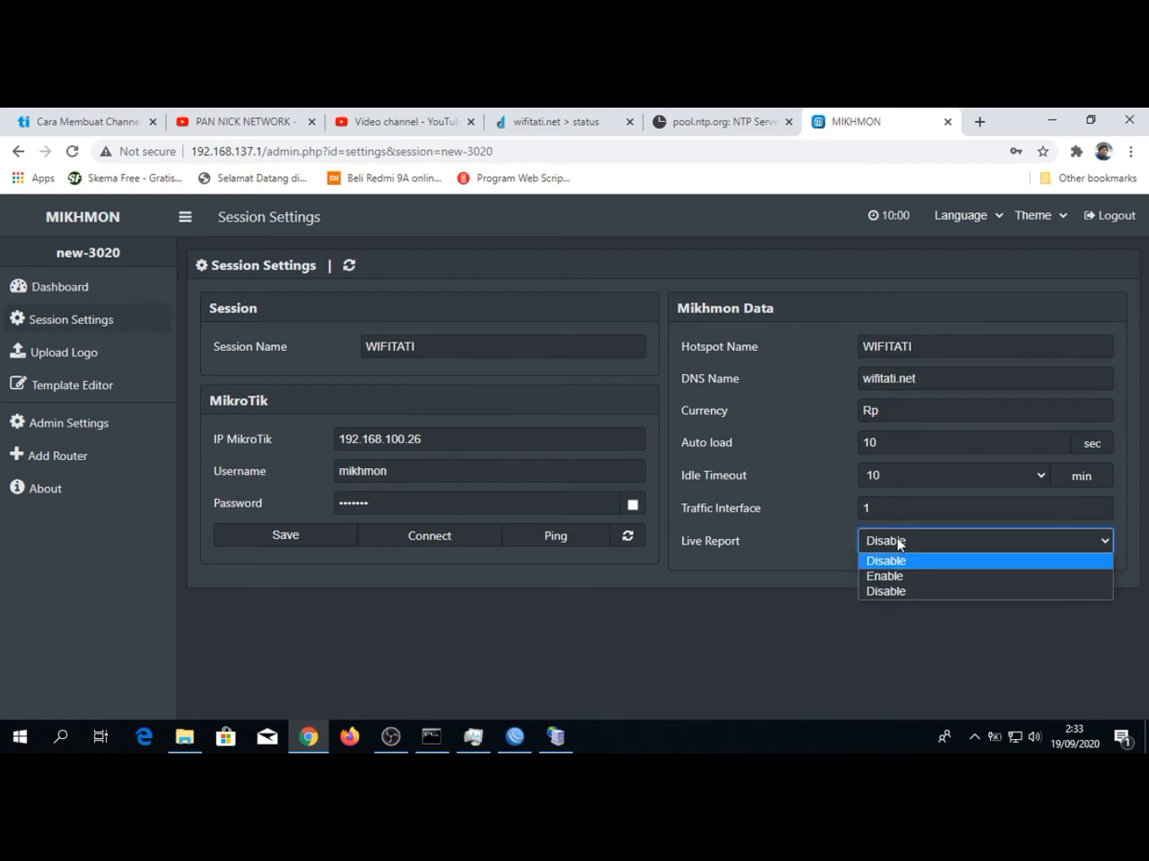
left_click(893, 580)
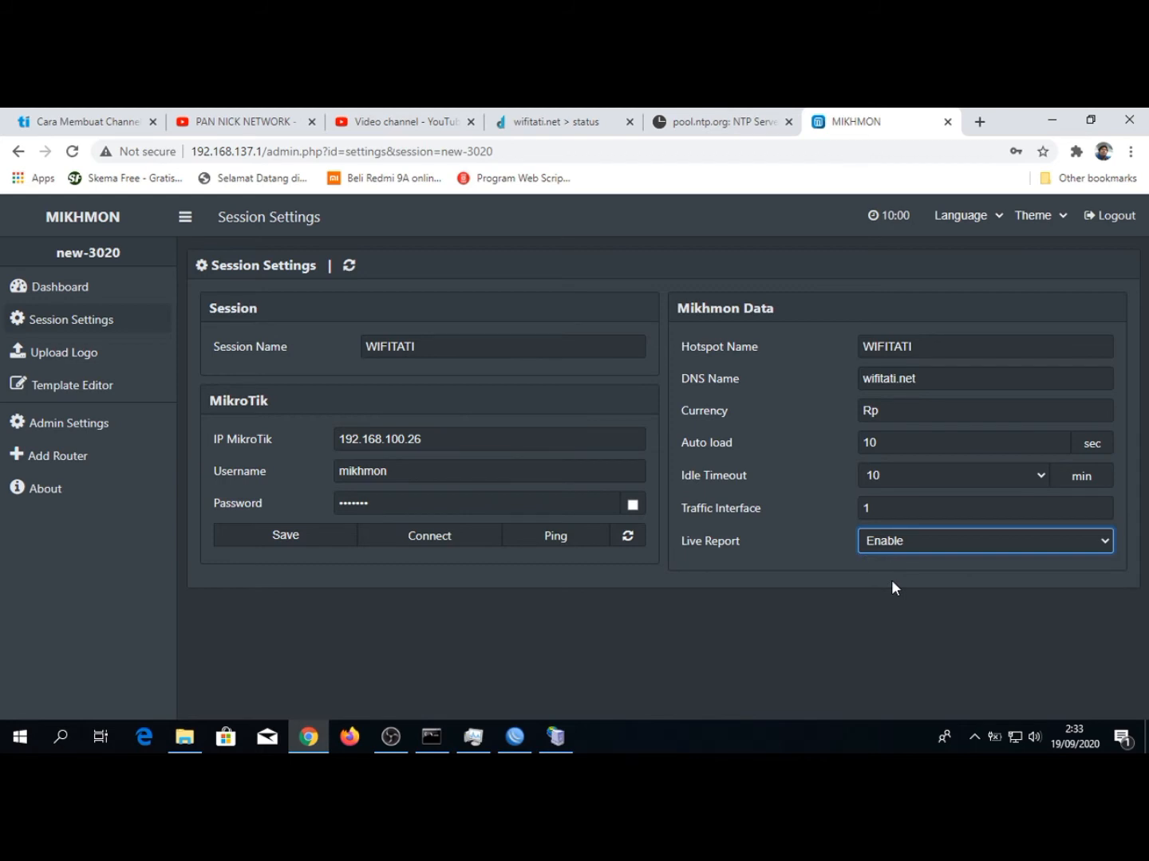
left_click(283, 536)
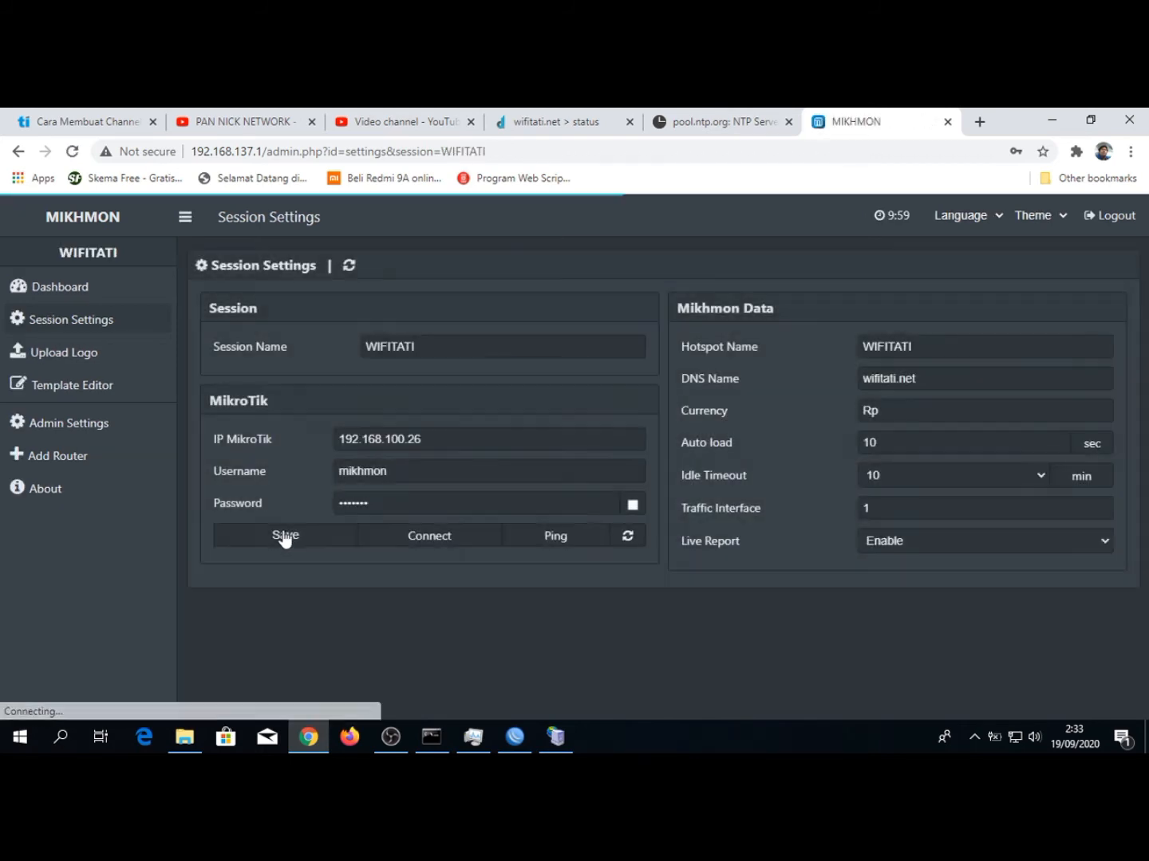
Run a ping test to the router and connect to the WIFITATI session
left_click(535, 543)
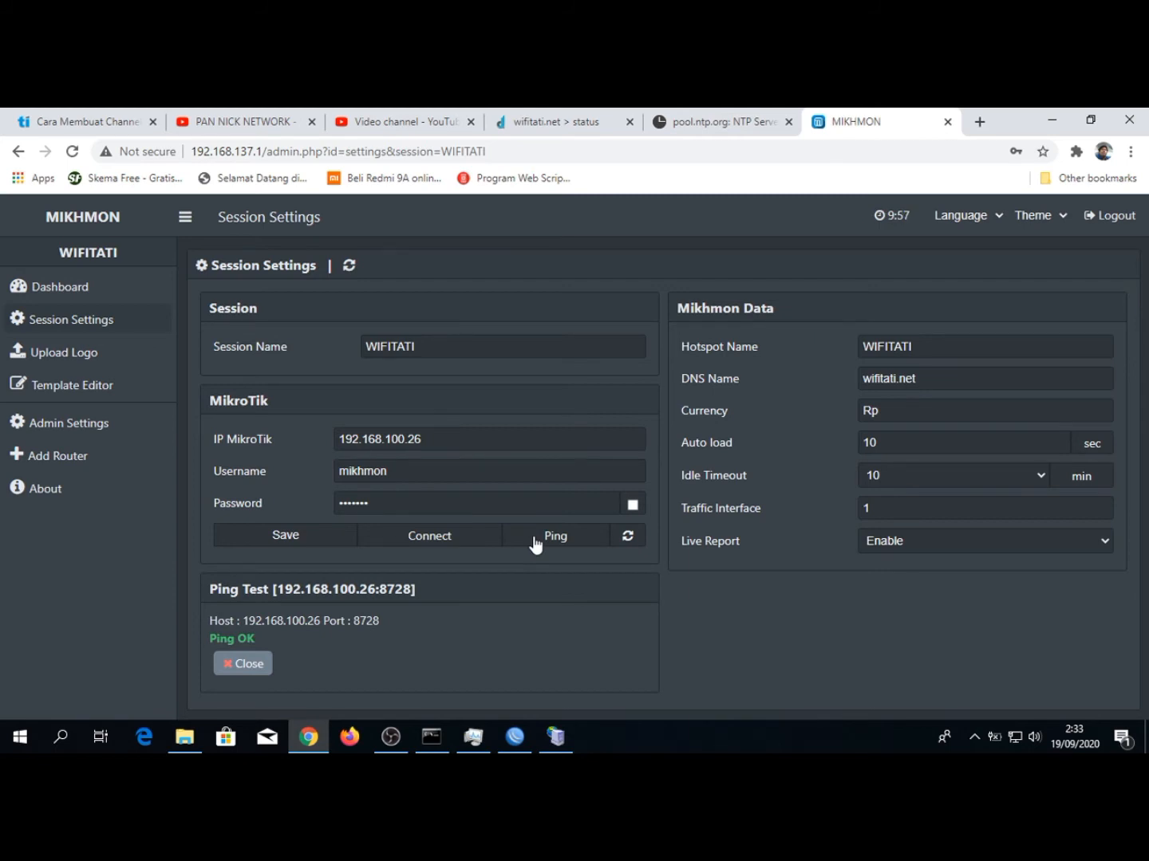
left_click(445, 538)
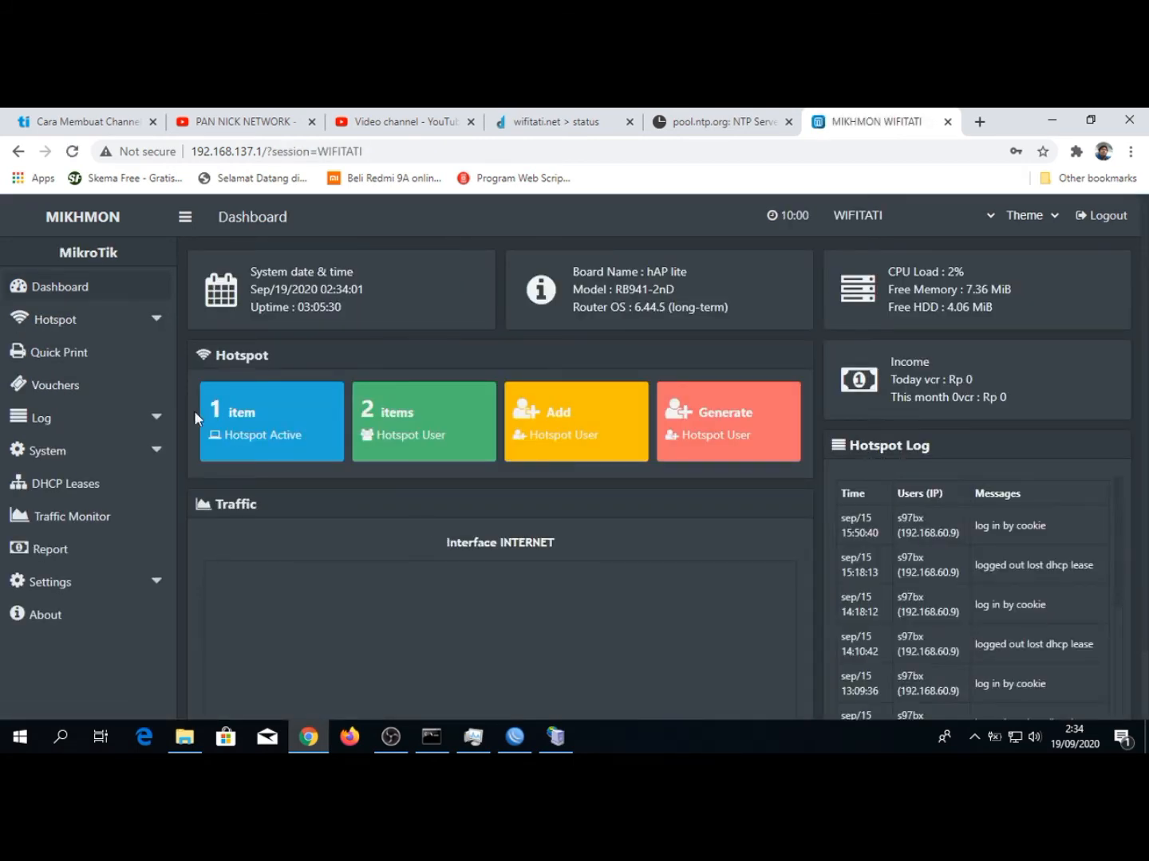
Start a new hotspot user profile and name it 6-JAM
left_click(100, 323)
left_click(90, 385)
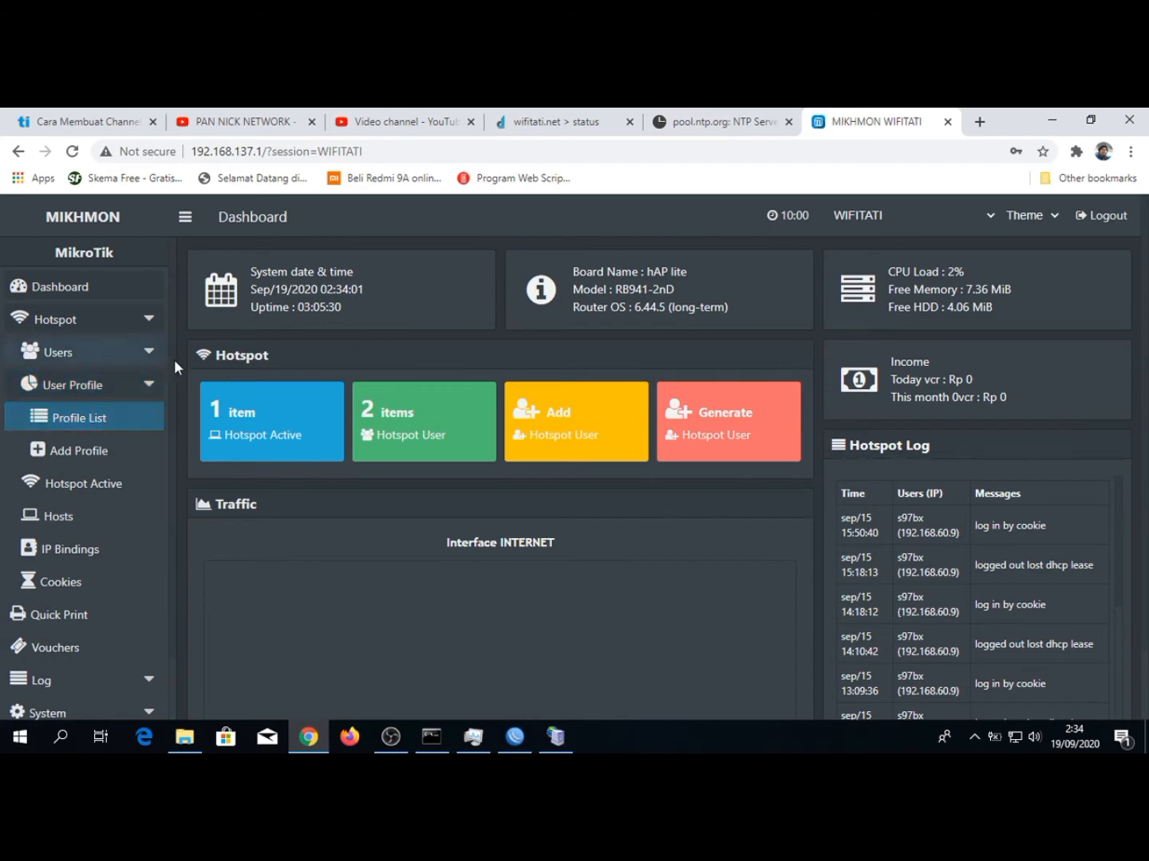
left_click(85, 452)
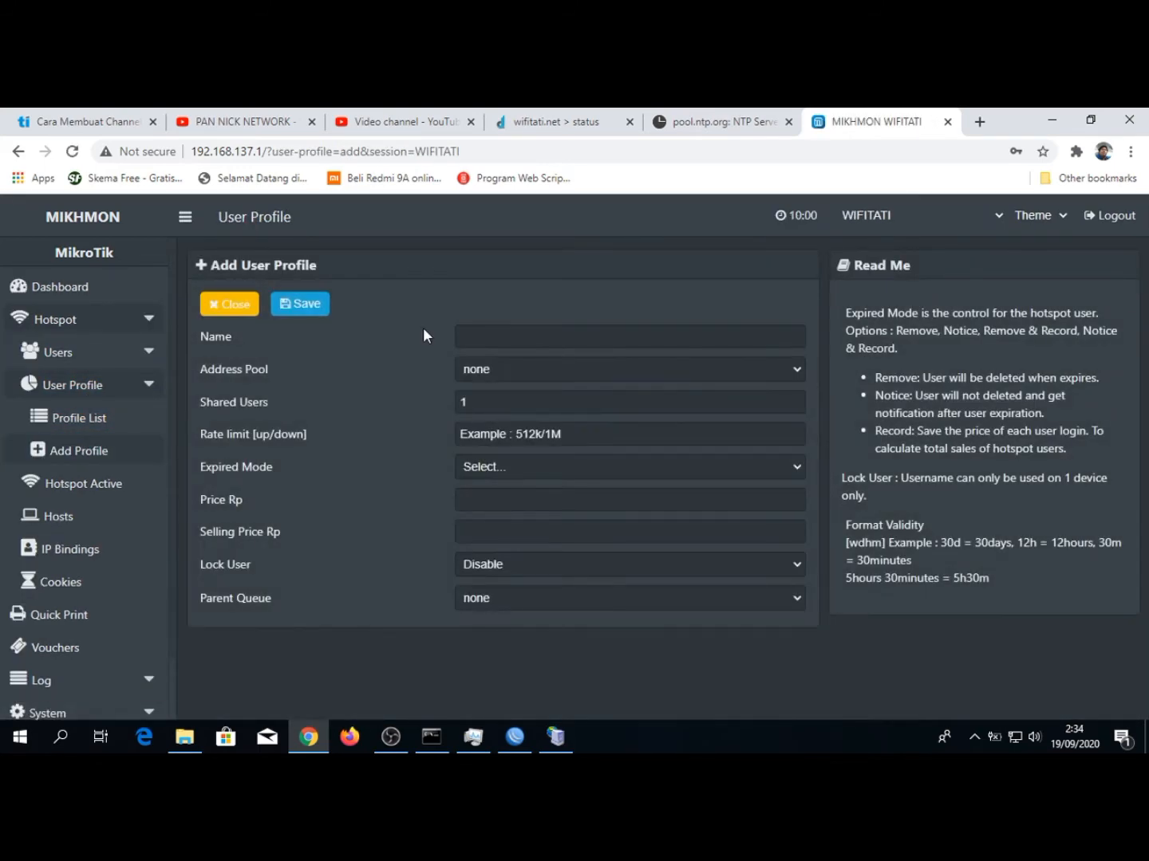
left_click(483, 334)
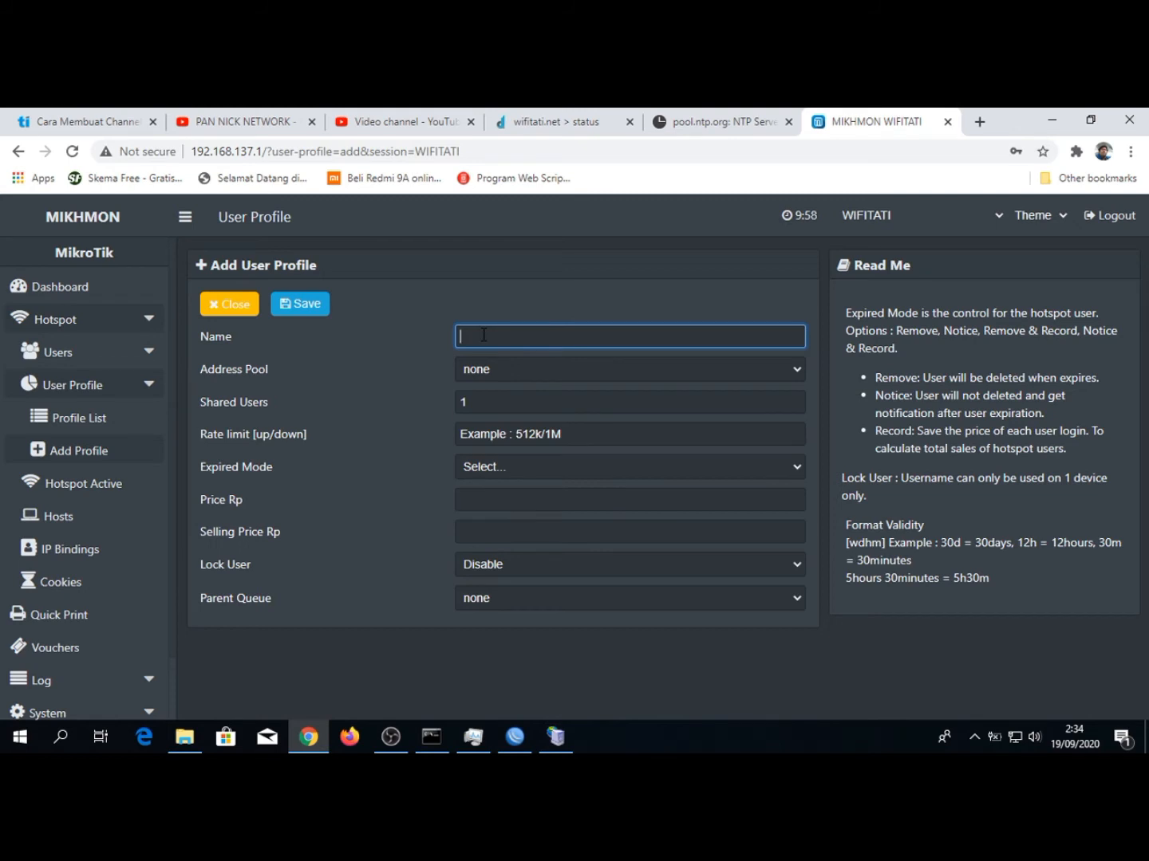
type("6-JAM")
Try rate limits of 1M/2M and 512K/1M for the profile and clear the rate limit
left_click(521, 435)
type("1")
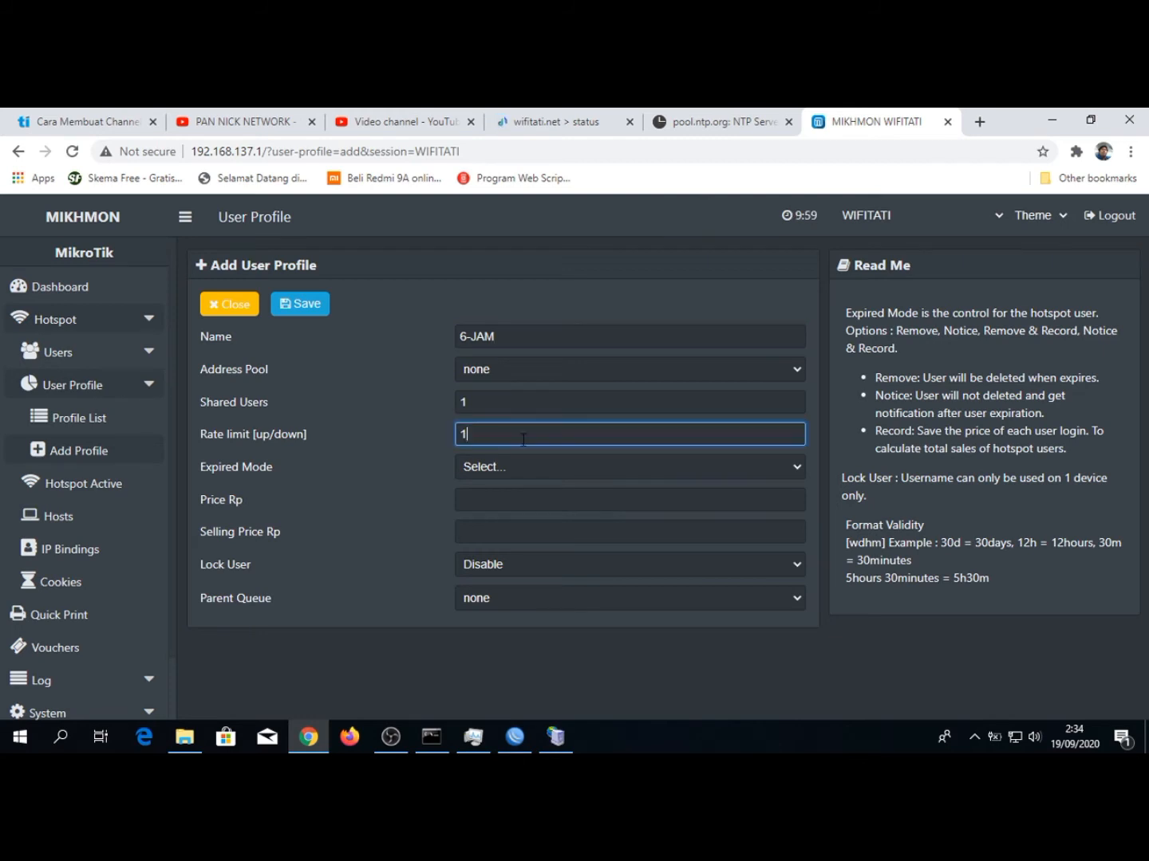
type("M/2M")
key("BackSpace")
key("BackSpace")
key("BackSpace")
key("BackSpace")
key("BackSpace")
type("512K/1M")
key("ctrl+a")
key("BackSpace")
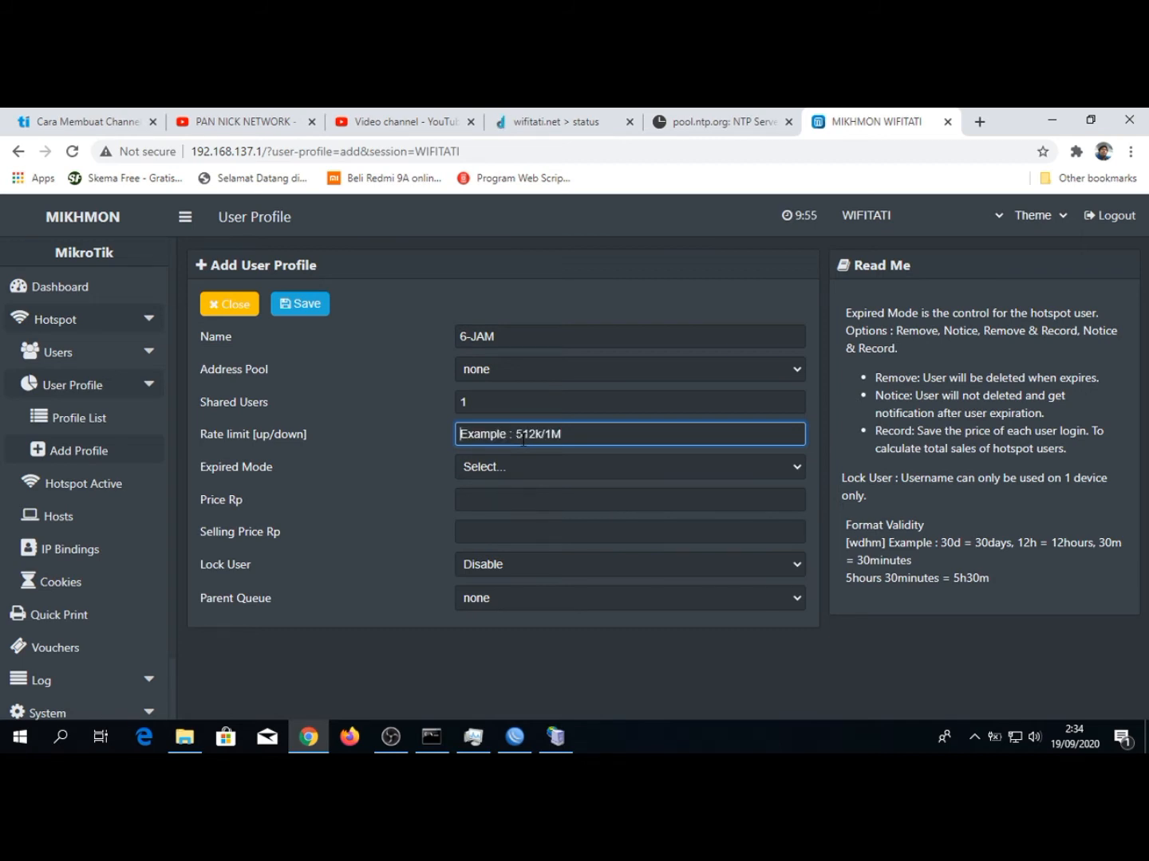
Set the profile's rate limit to 1M/2M and its expired mode to Remove & Record
type("1M/2M")
left_click(494, 471)
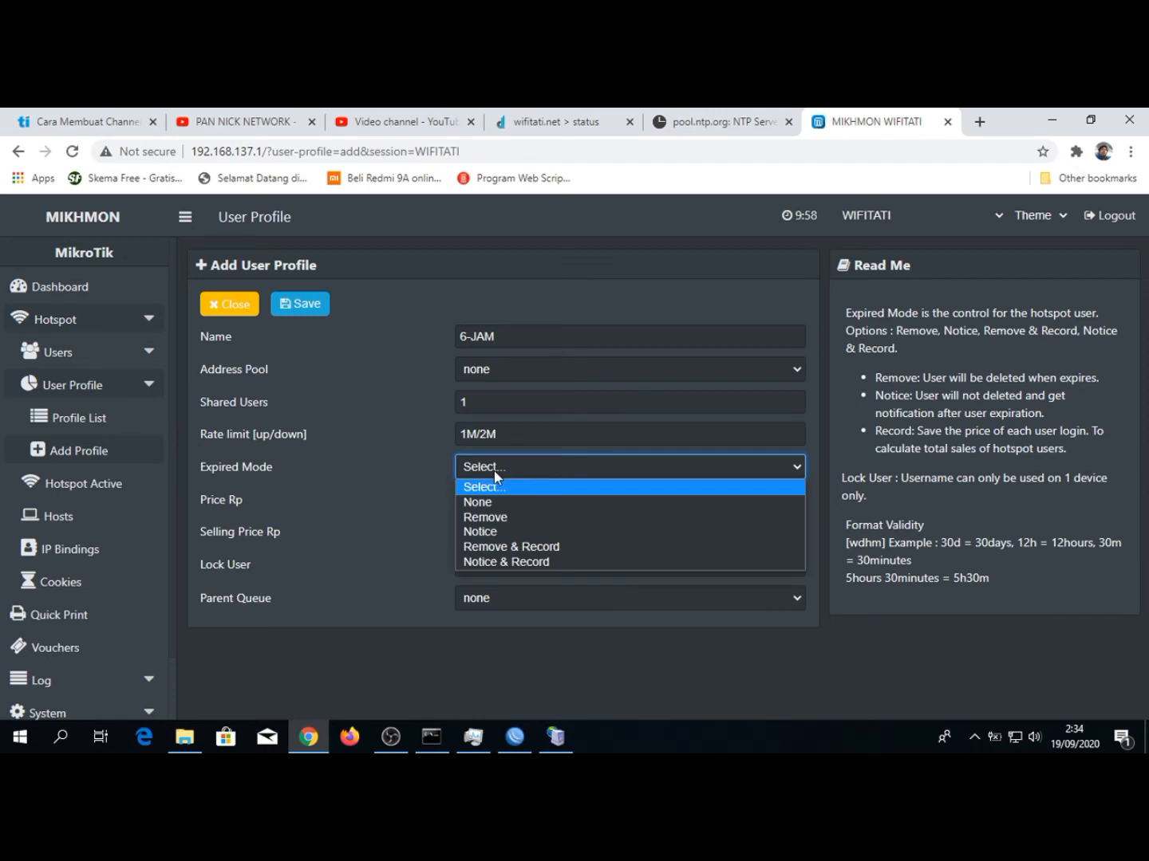
left_click(483, 547)
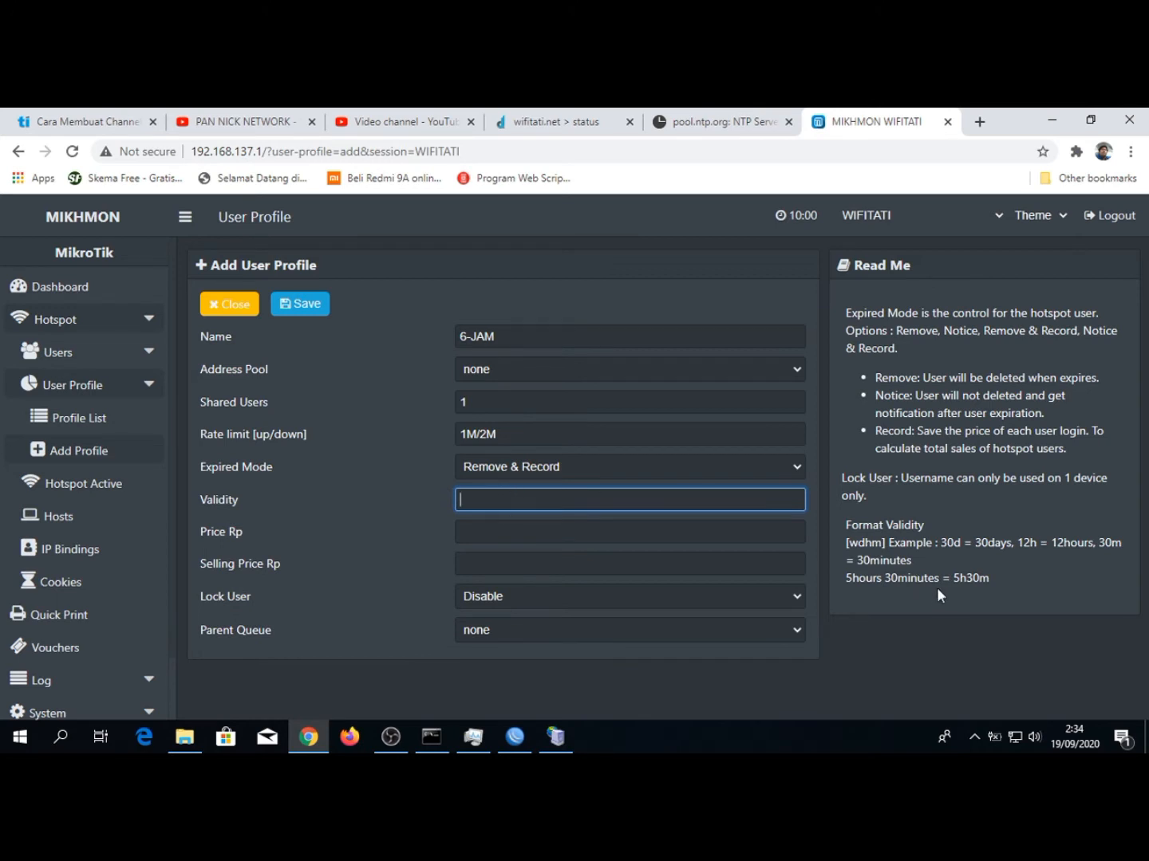
Check the validity format examples and set the profile's validity to 6h
left_click_drag(960, 546, 943, 542)
left_click(917, 544)
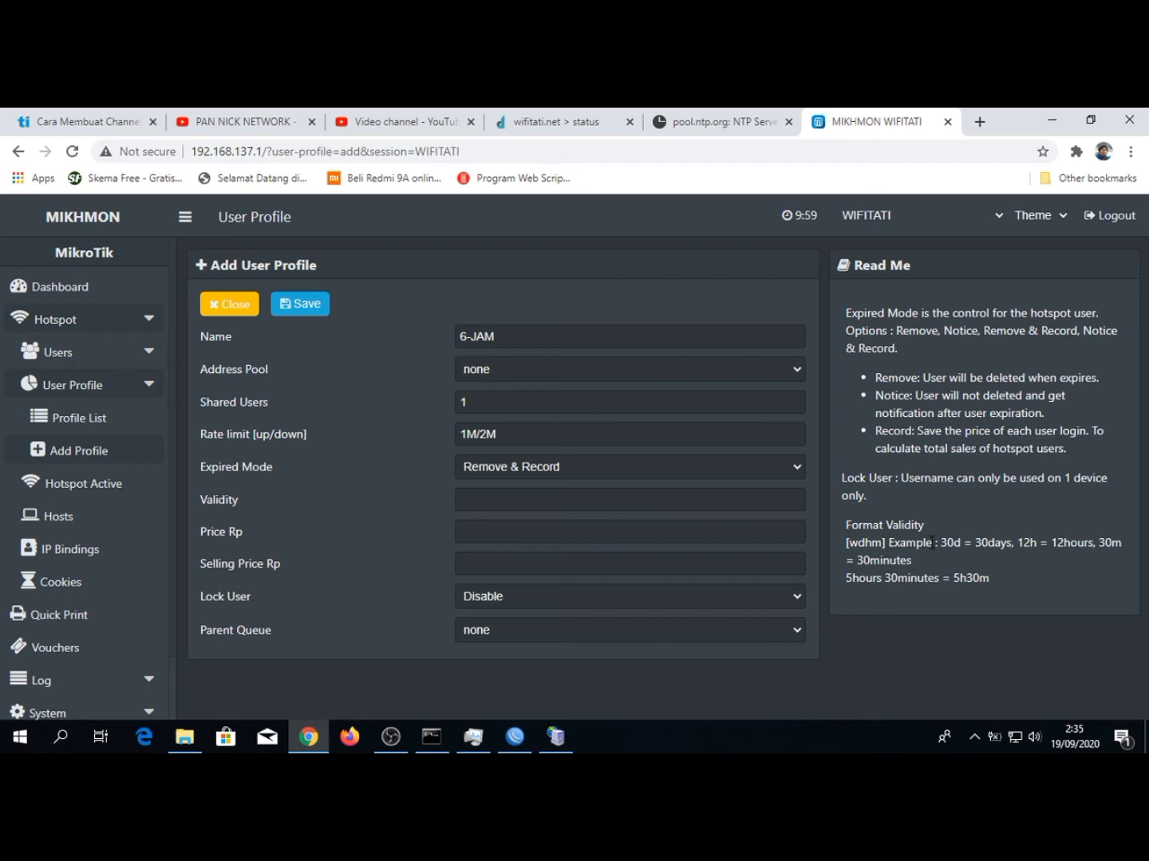
left_click_drag(944, 542, 964, 543)
left_click(964, 542)
left_click(562, 496)
type("6H")
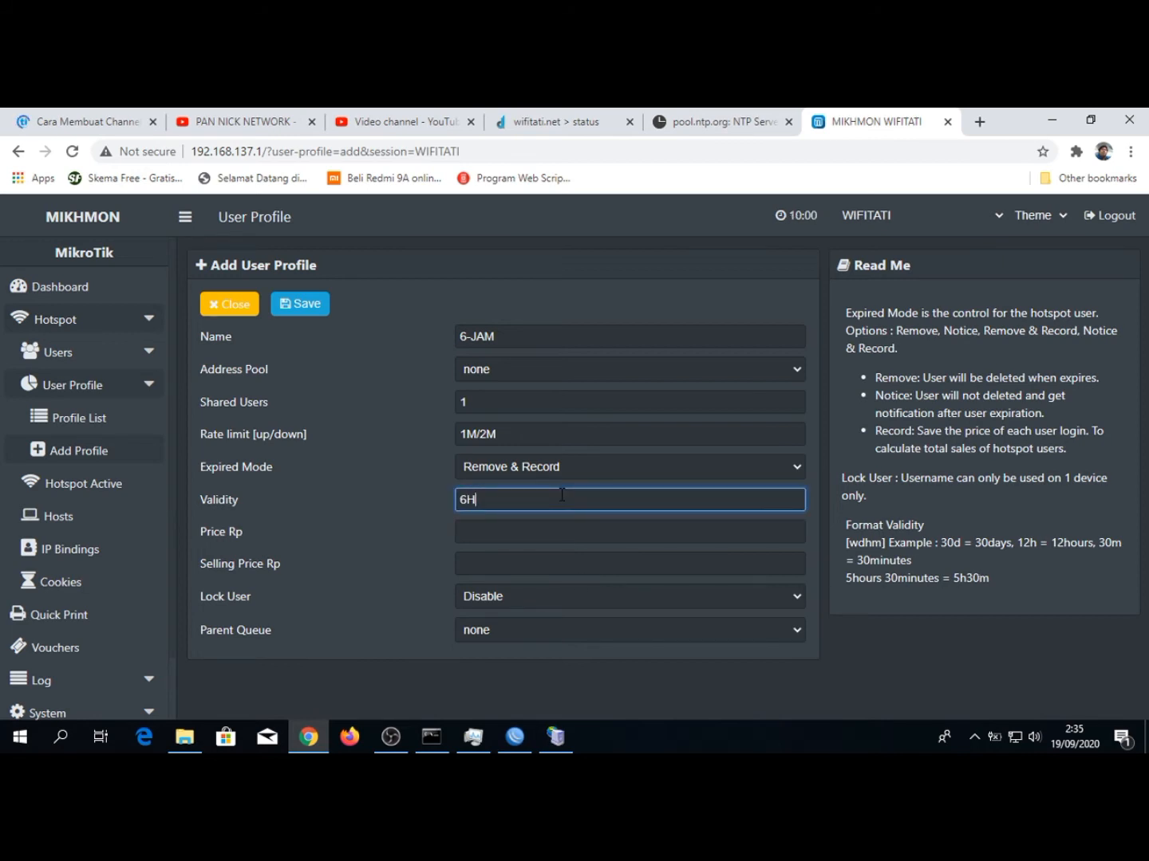
key("BackSpace")
type("h")
key("Tab")
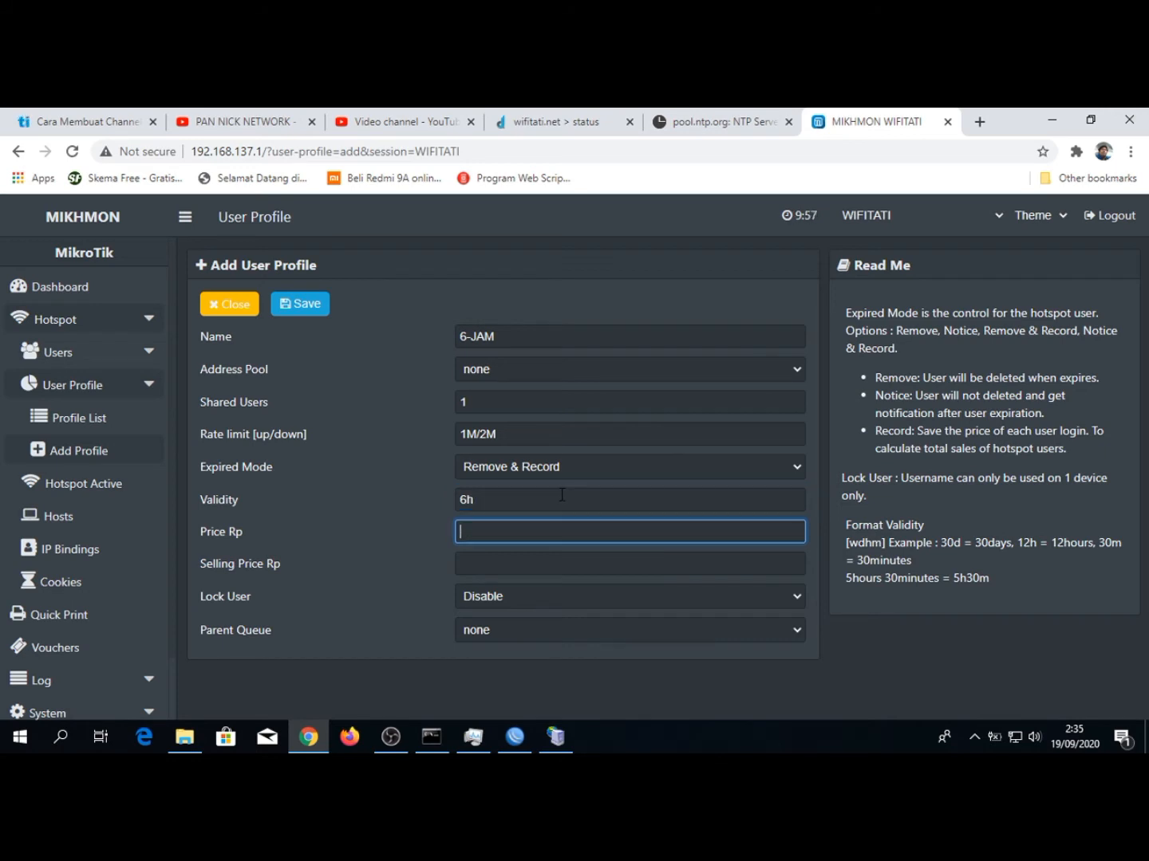
Set both the price and the selling price of the profile to 3000
type("3000")
key("Tab")
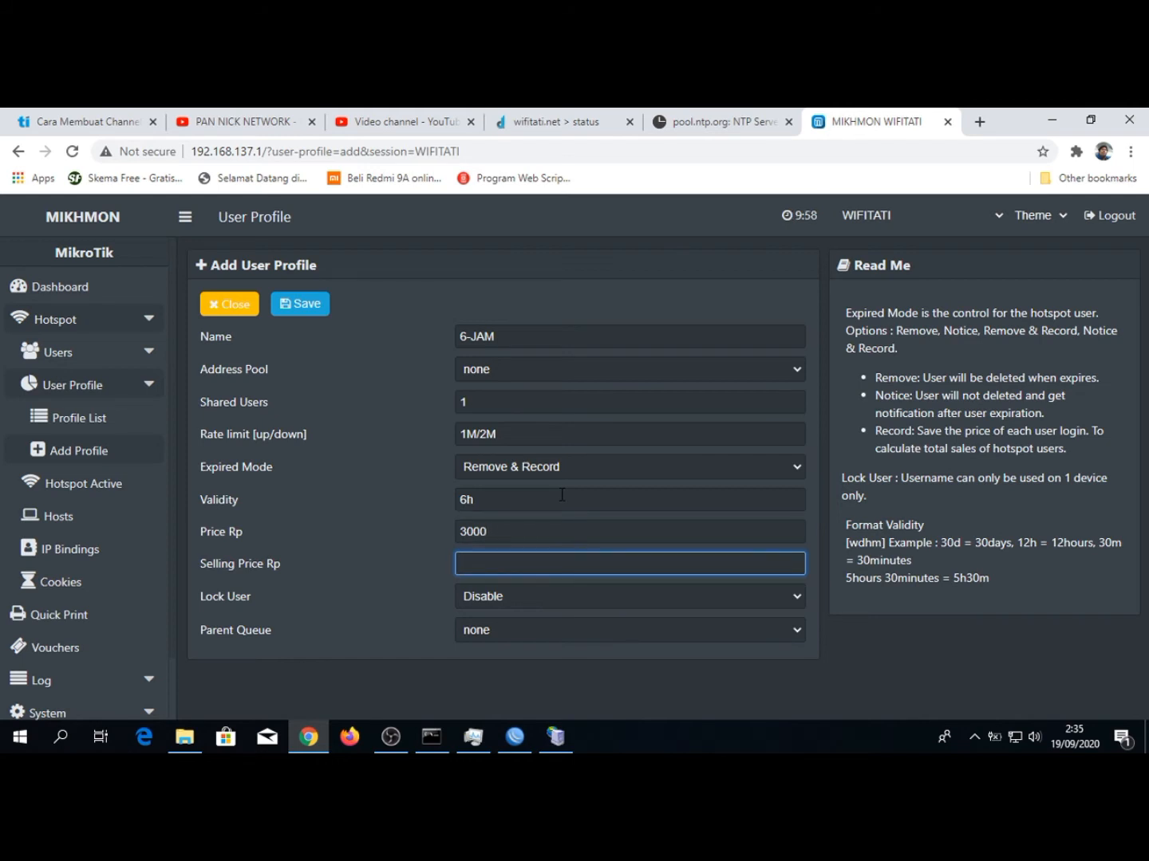
type("3000")
key("BackSpace")
key("BackSpace")
key("BackSpace")
key("BackSpace")
type("2000")
key("BackSpace")
key("BackSpace")
key("BackSpace")
key("BackSpace")
type("3000")
Try enabling Lock User for the profile and set it back to Disable
left_click(475, 592)
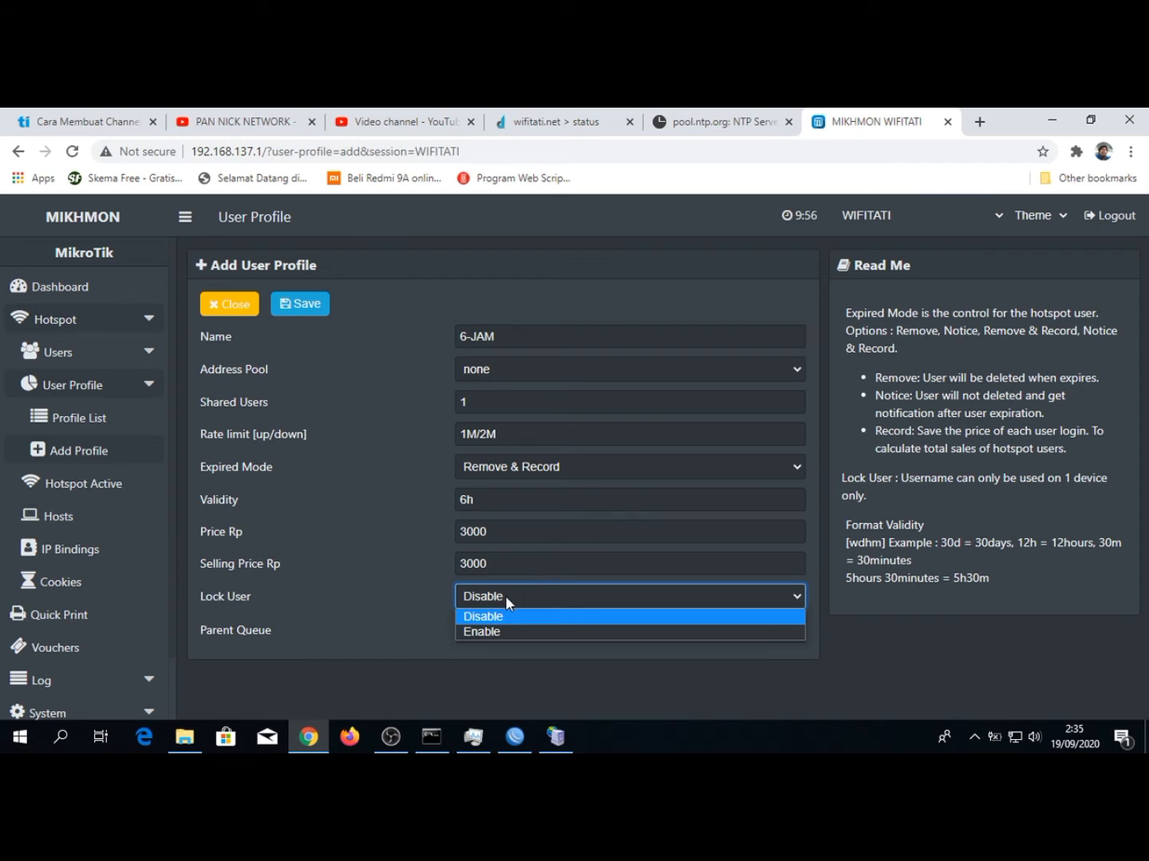
left_click(482, 633)
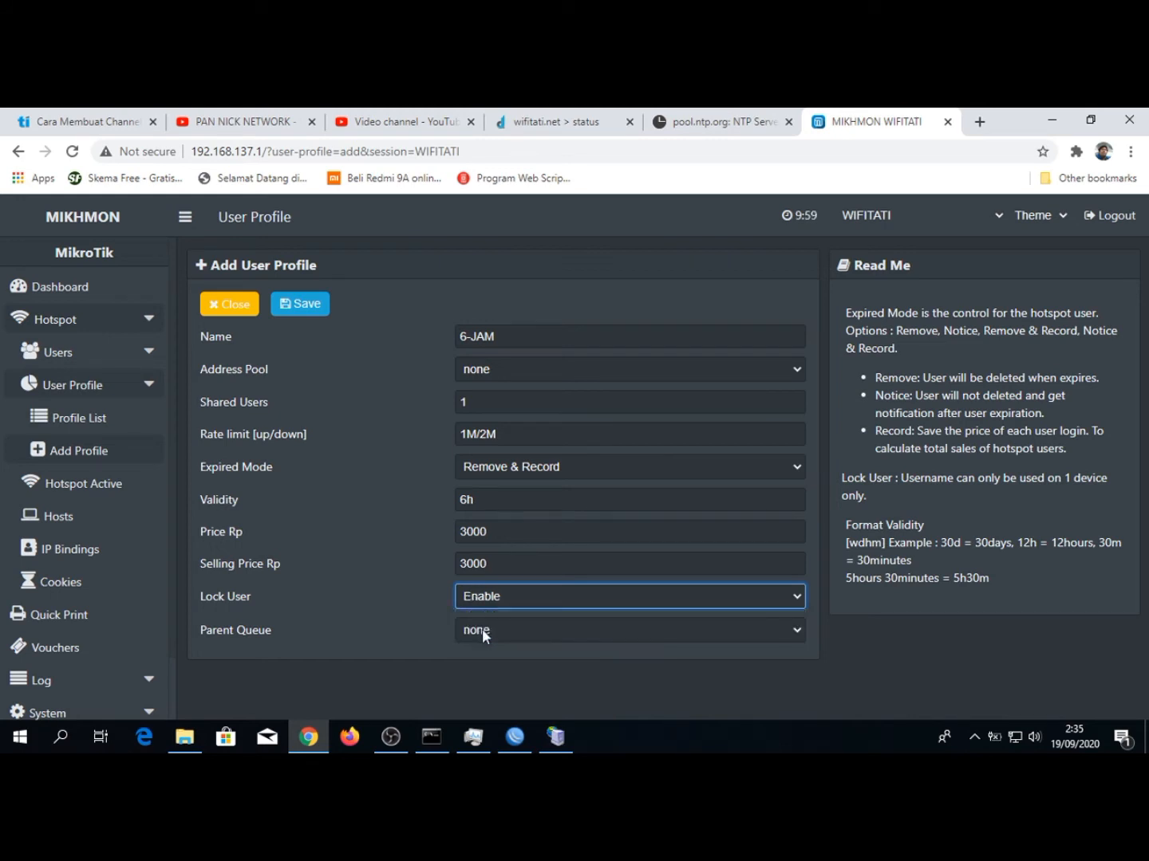
left_click(517, 598)
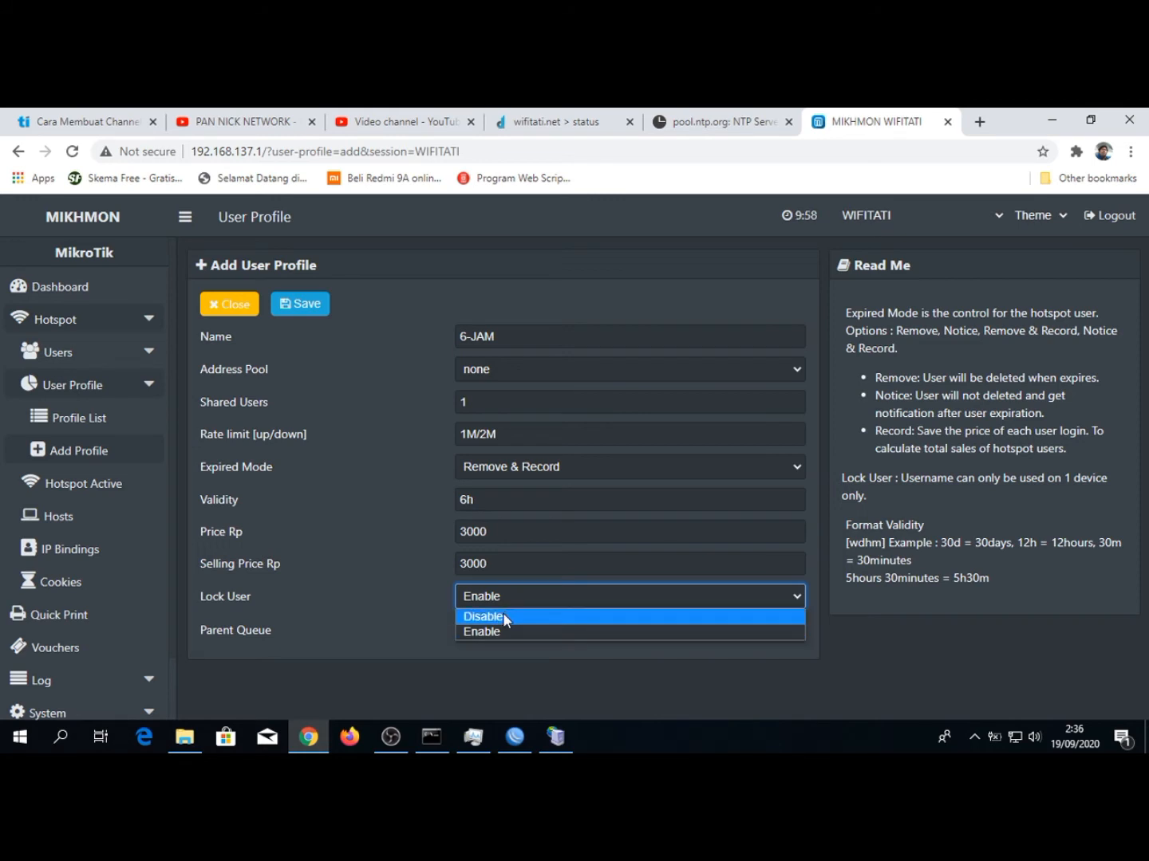
left_click(504, 618)
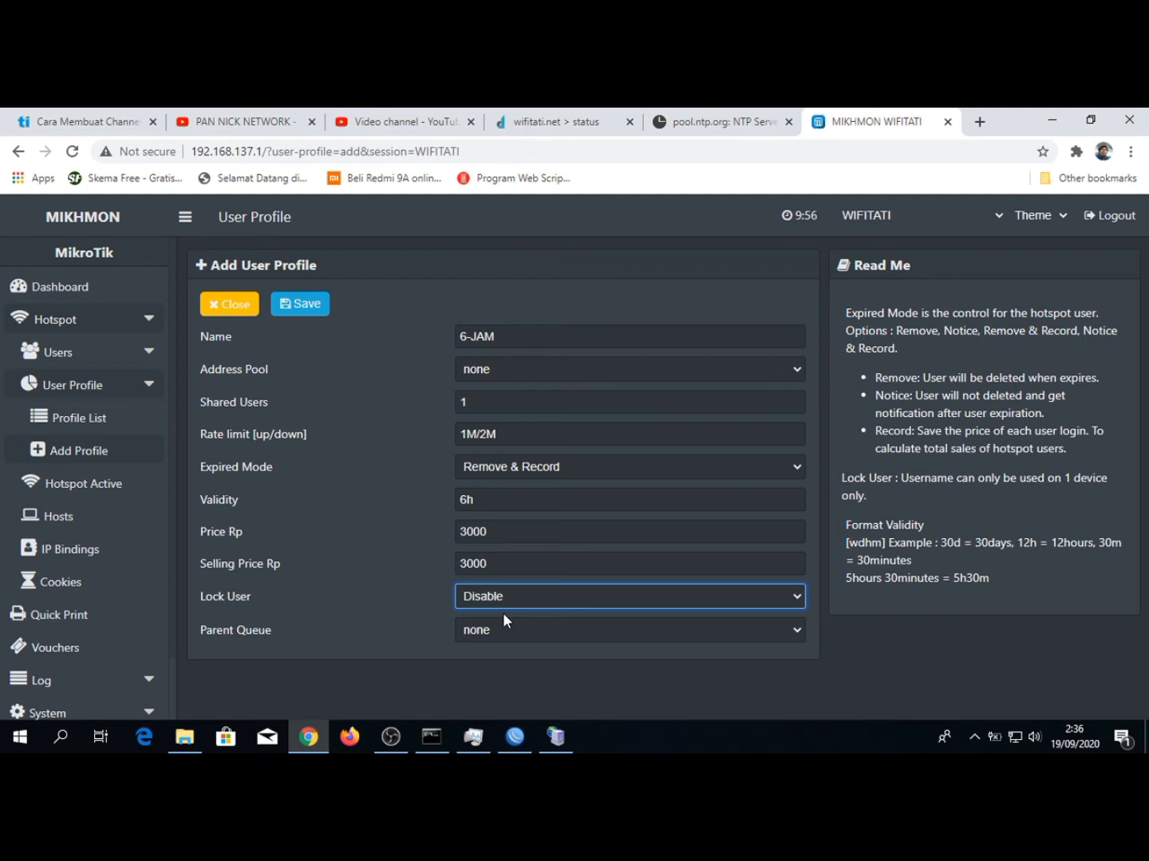
Keep Lock User at Disable and the parent queue at none, and save the 6-JAM profile
left_click(502, 600)
left_click(487, 616)
left_click(484, 623)
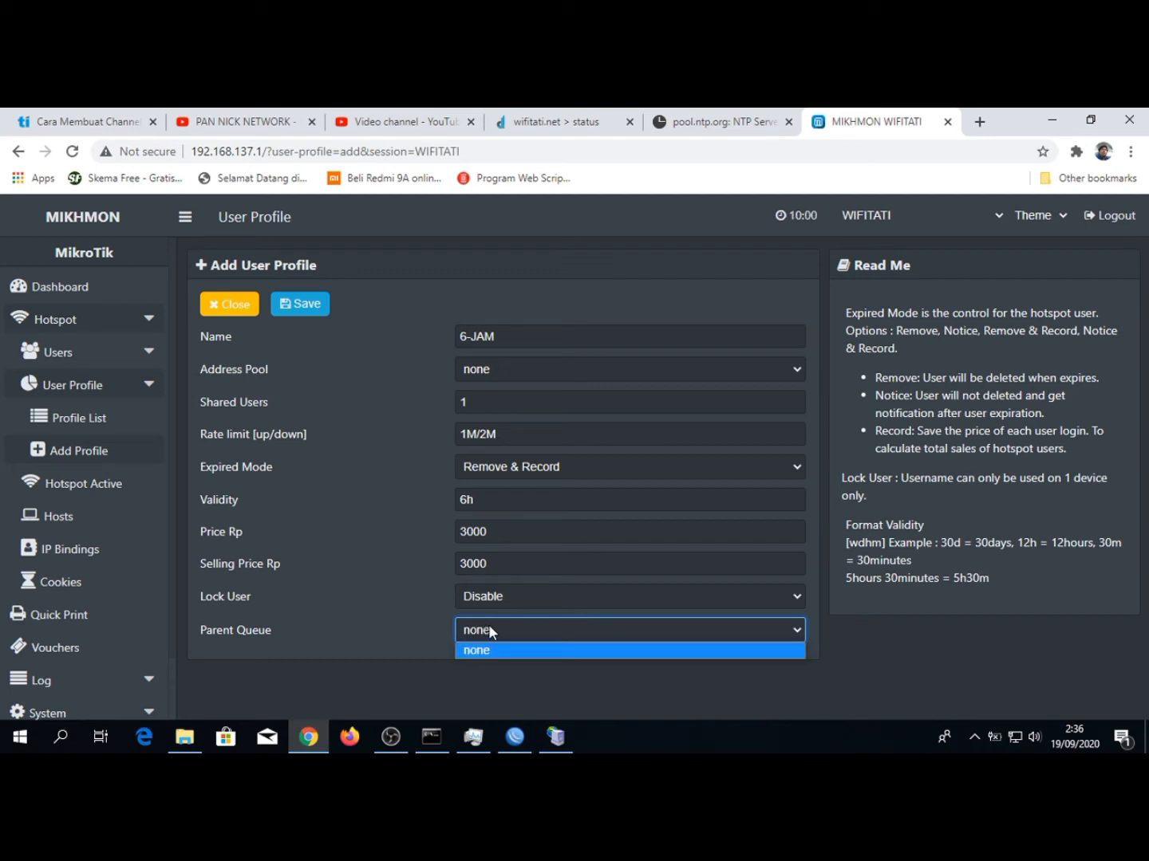
left_click(497, 627)
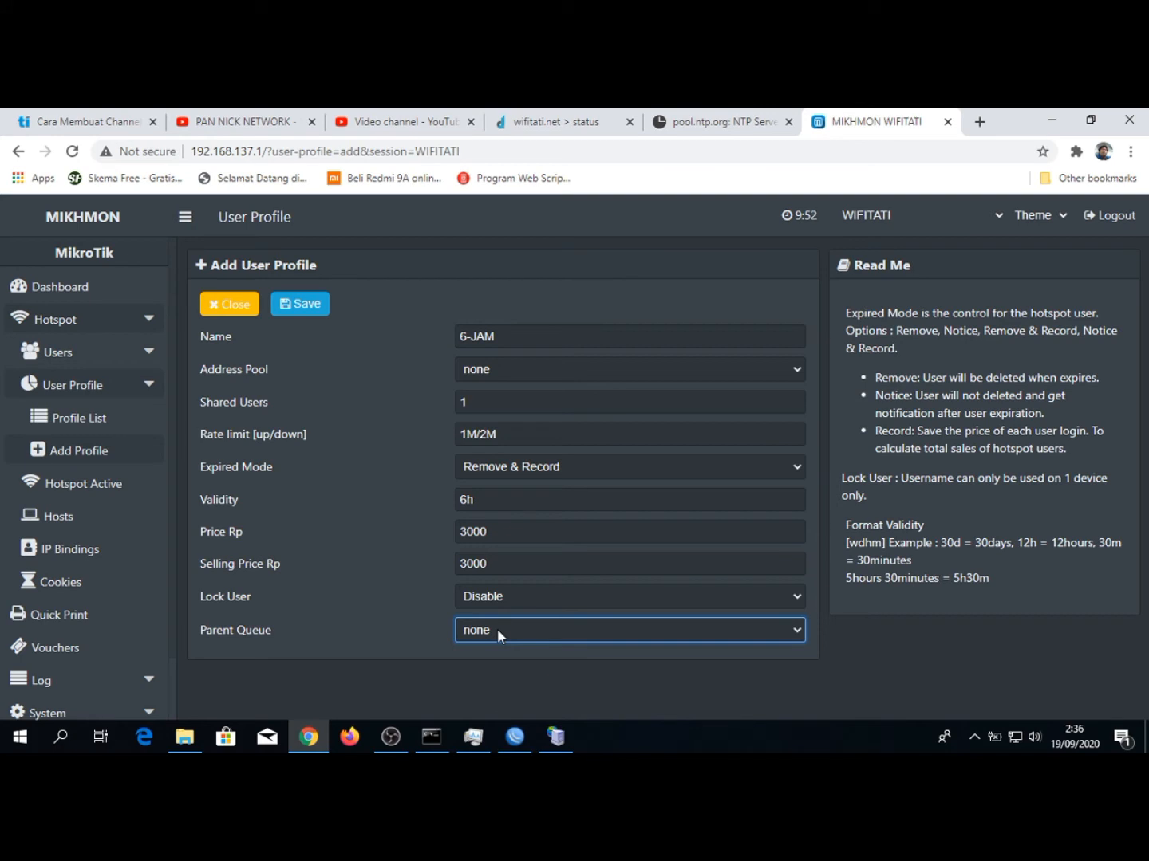
left_click(298, 308)
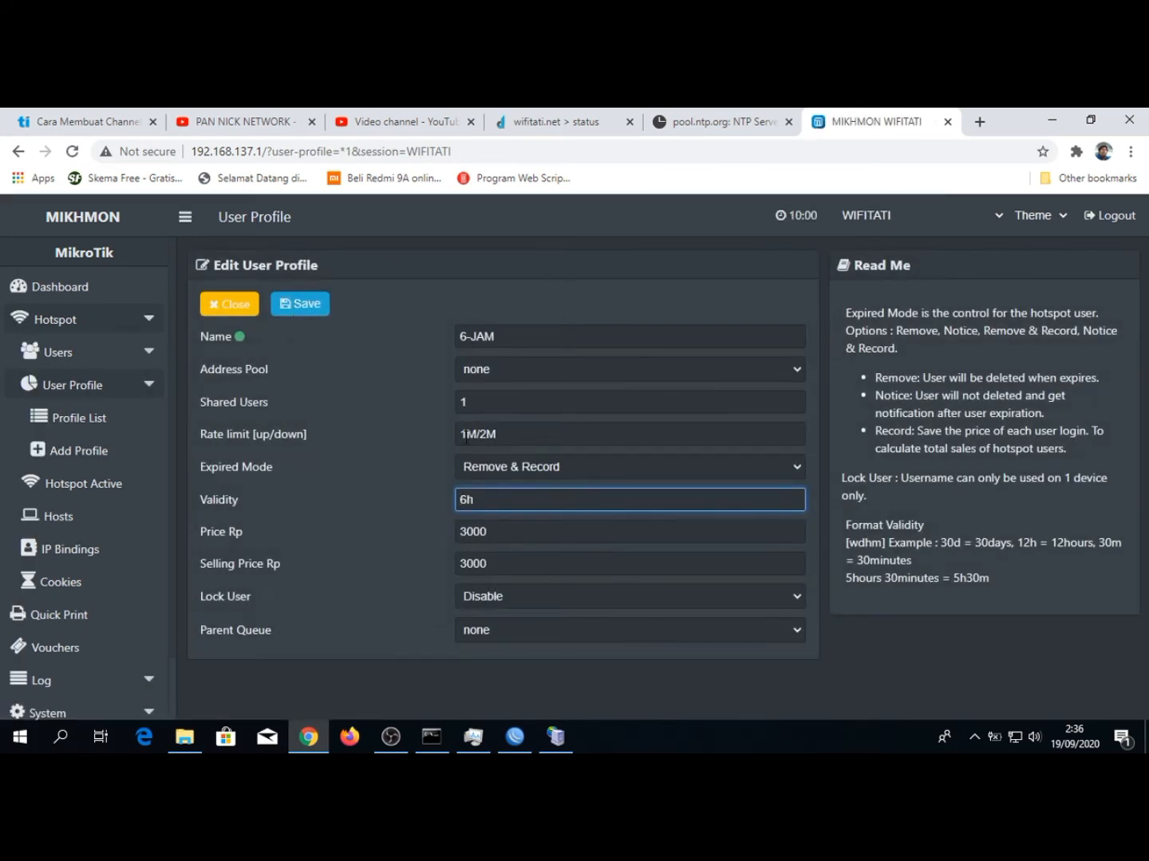
Switch to WinBox, close the open lists, and check the 6-JAM entry in the hotspot user profiles with the Shared Users column widened
left_click(514, 735)
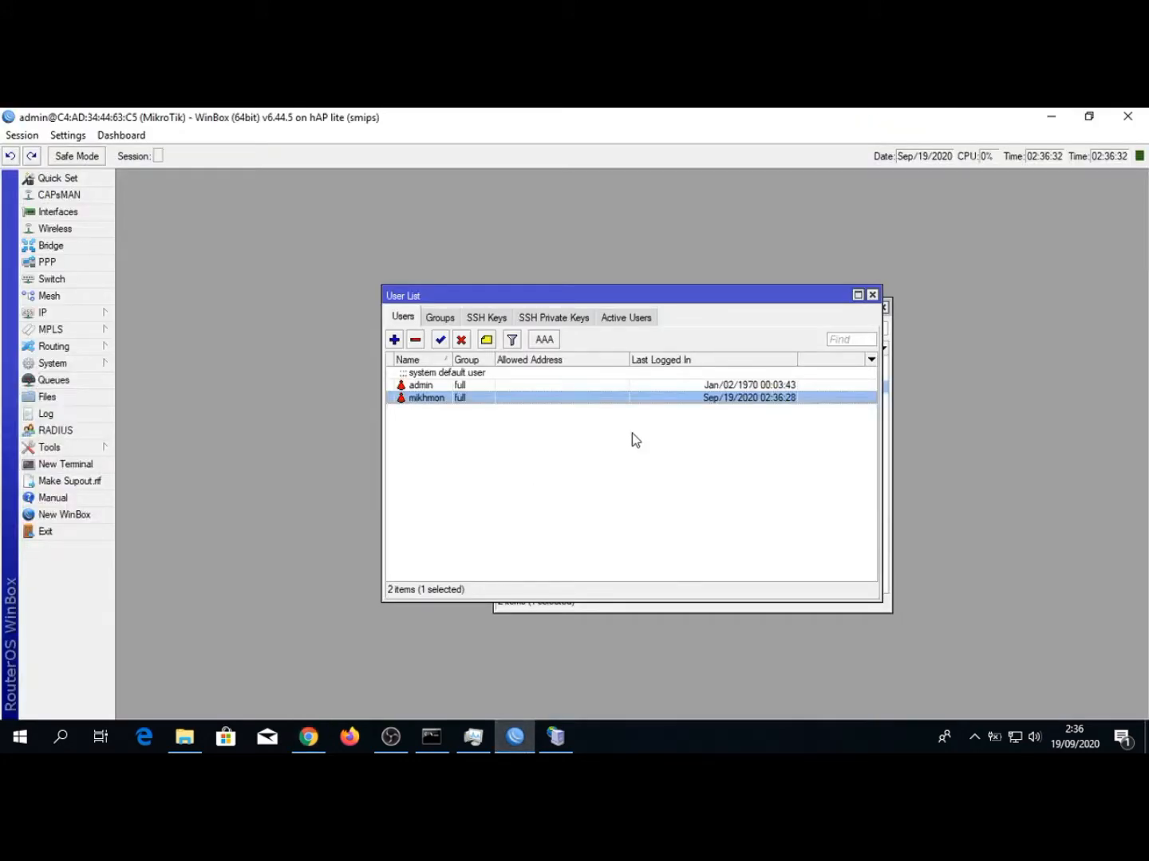
left_click(872, 295)
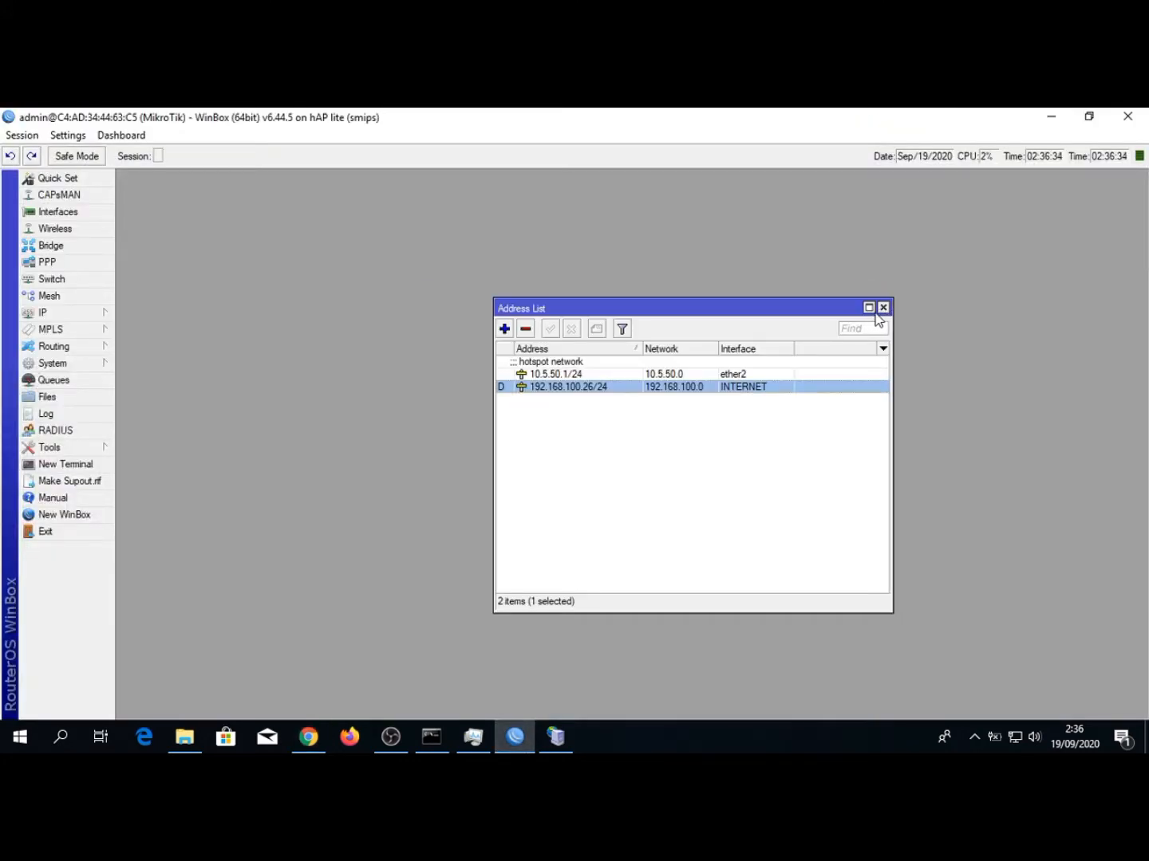
left_click(883, 308)
left_click(738, 396)
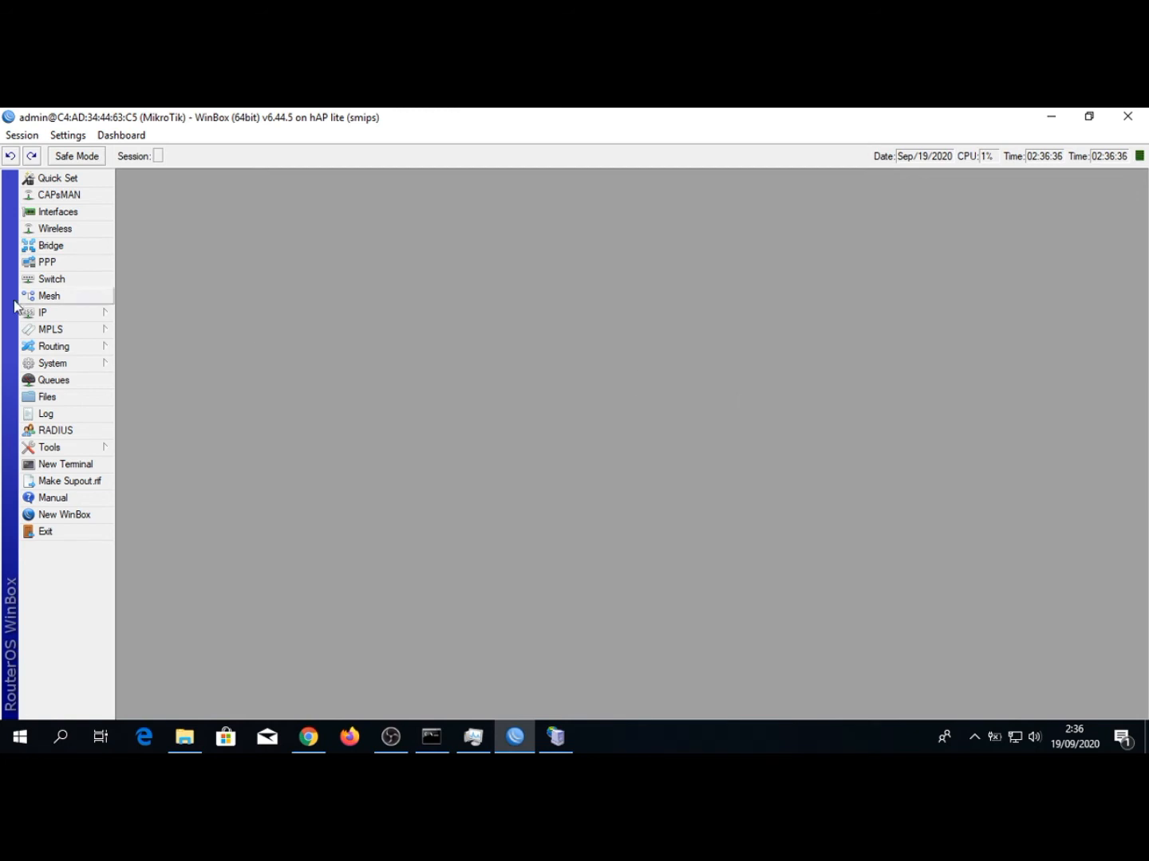
left_click(38, 311)
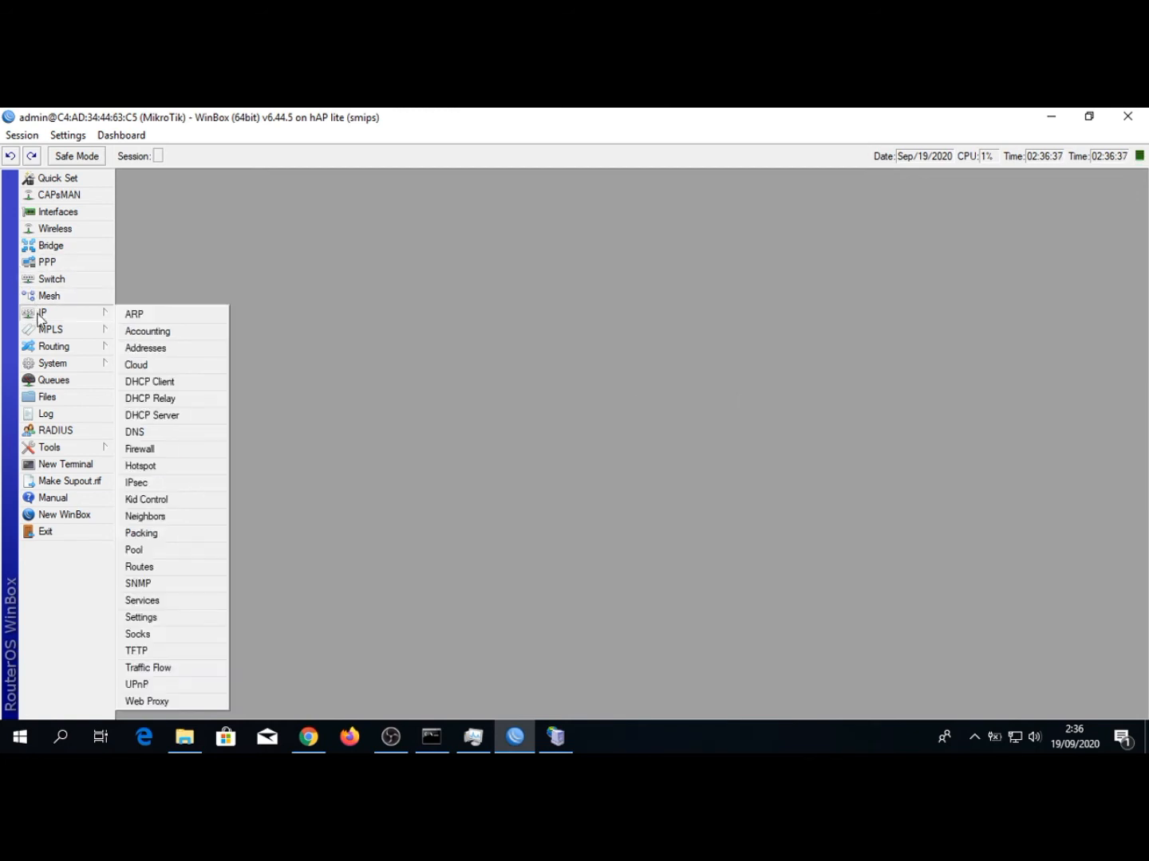
left_click(152, 466)
left_click(510, 320)
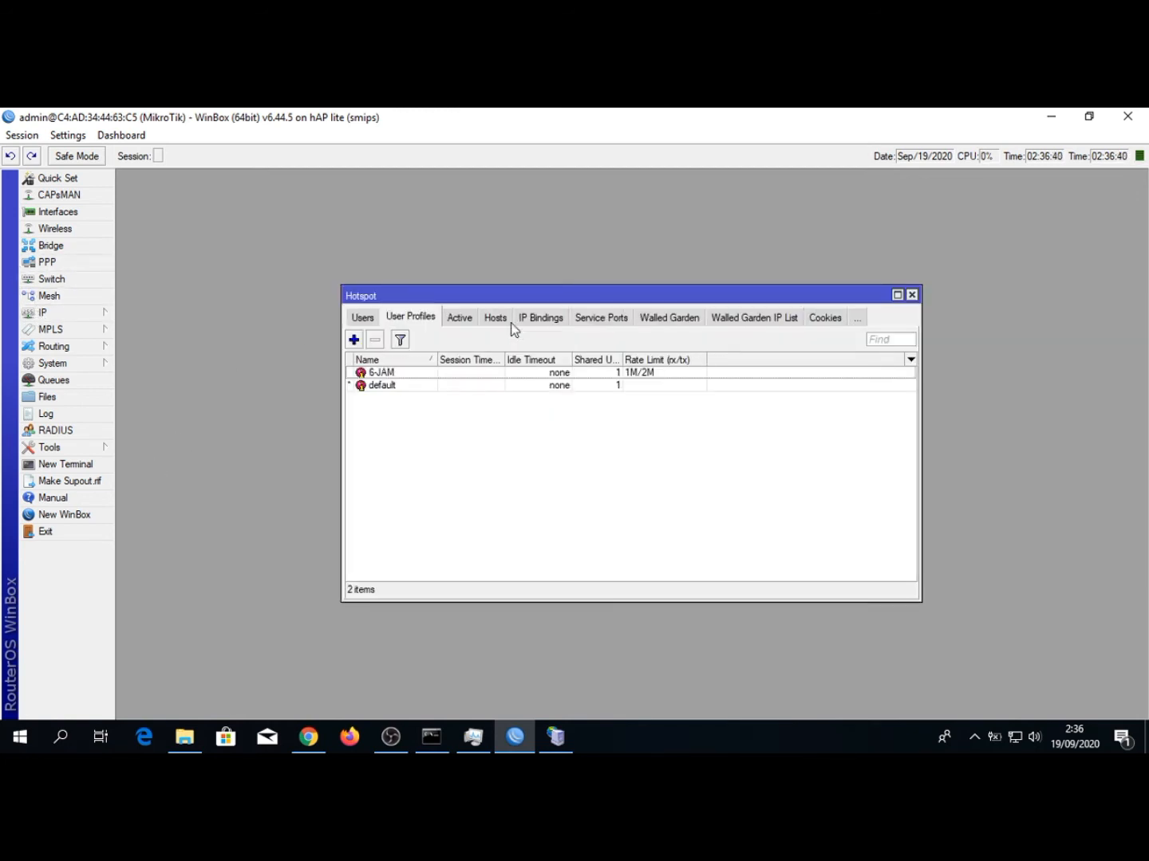
left_click(384, 372)
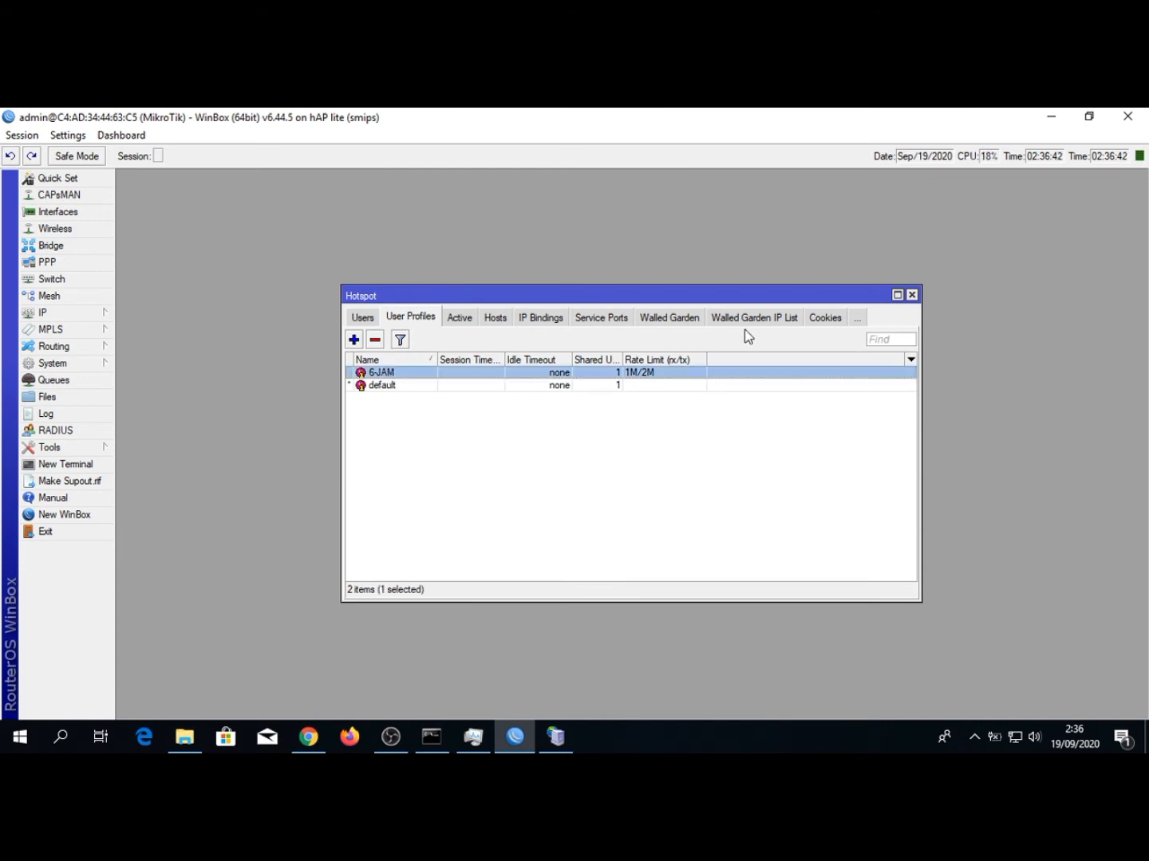
left_click_drag(621, 355, 652, 356)
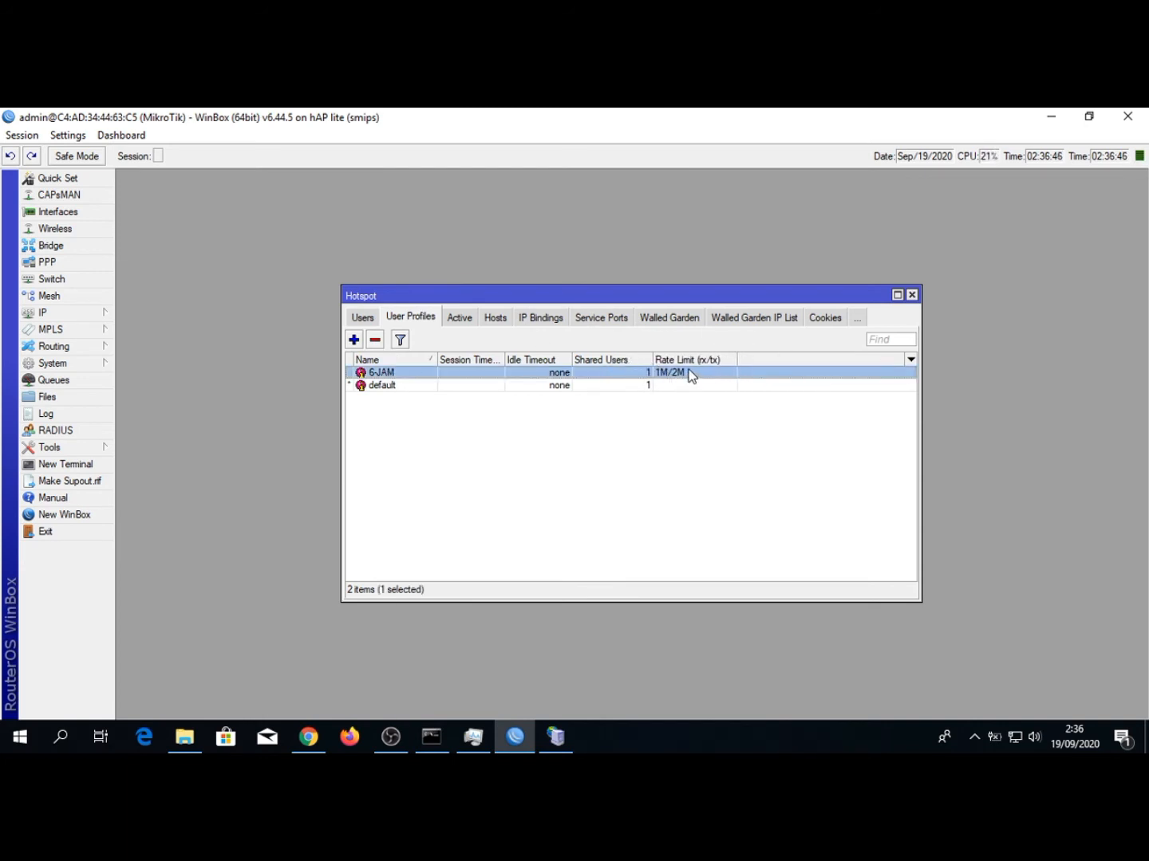
Switch back to Mikhmon in Chrome, start a new hotspot user, and enter the user's name and password
left_click(317, 737)
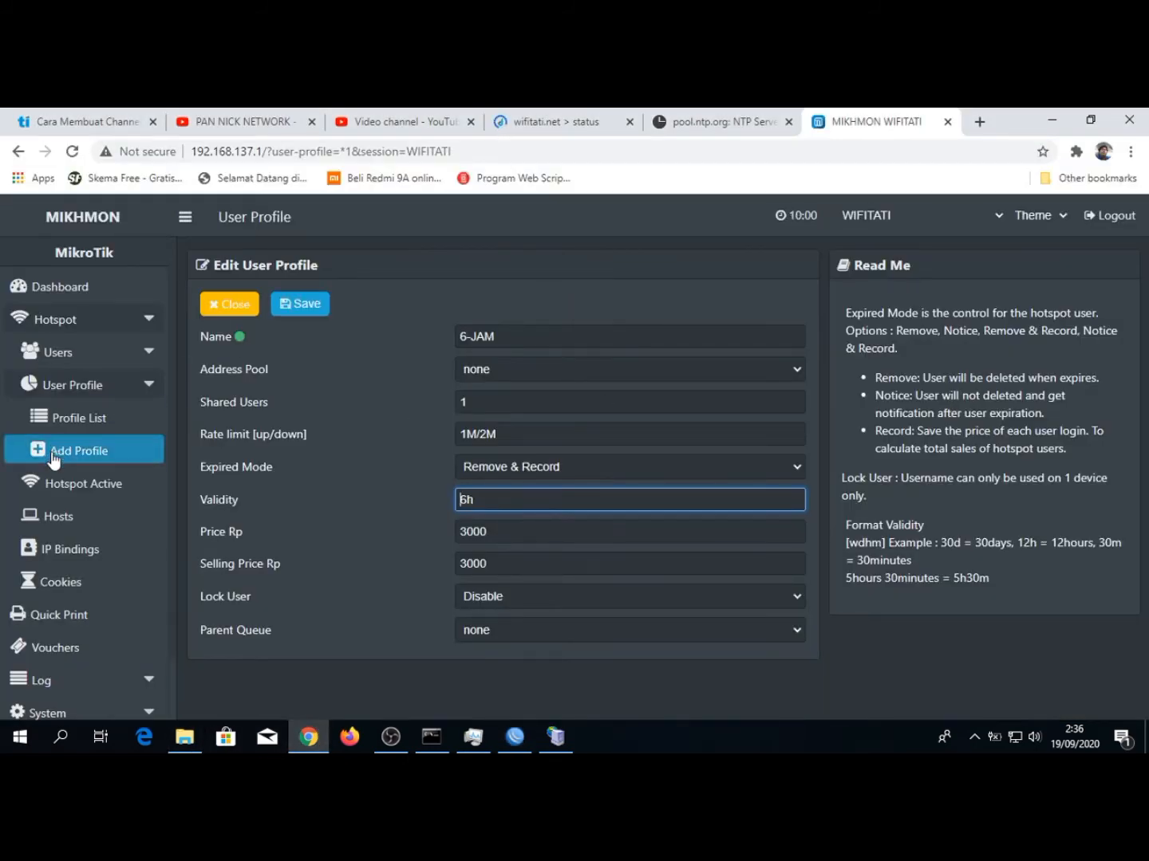
left_click(63, 363)
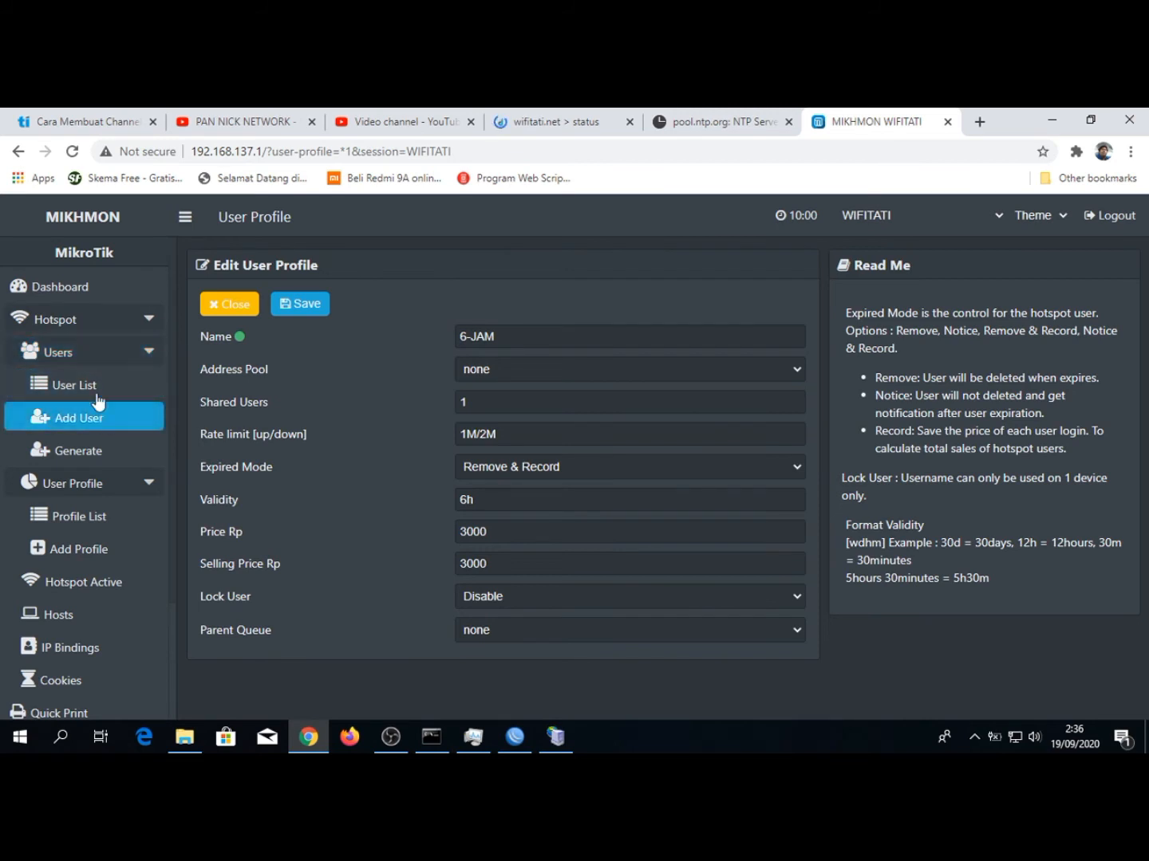
left_click(96, 421)
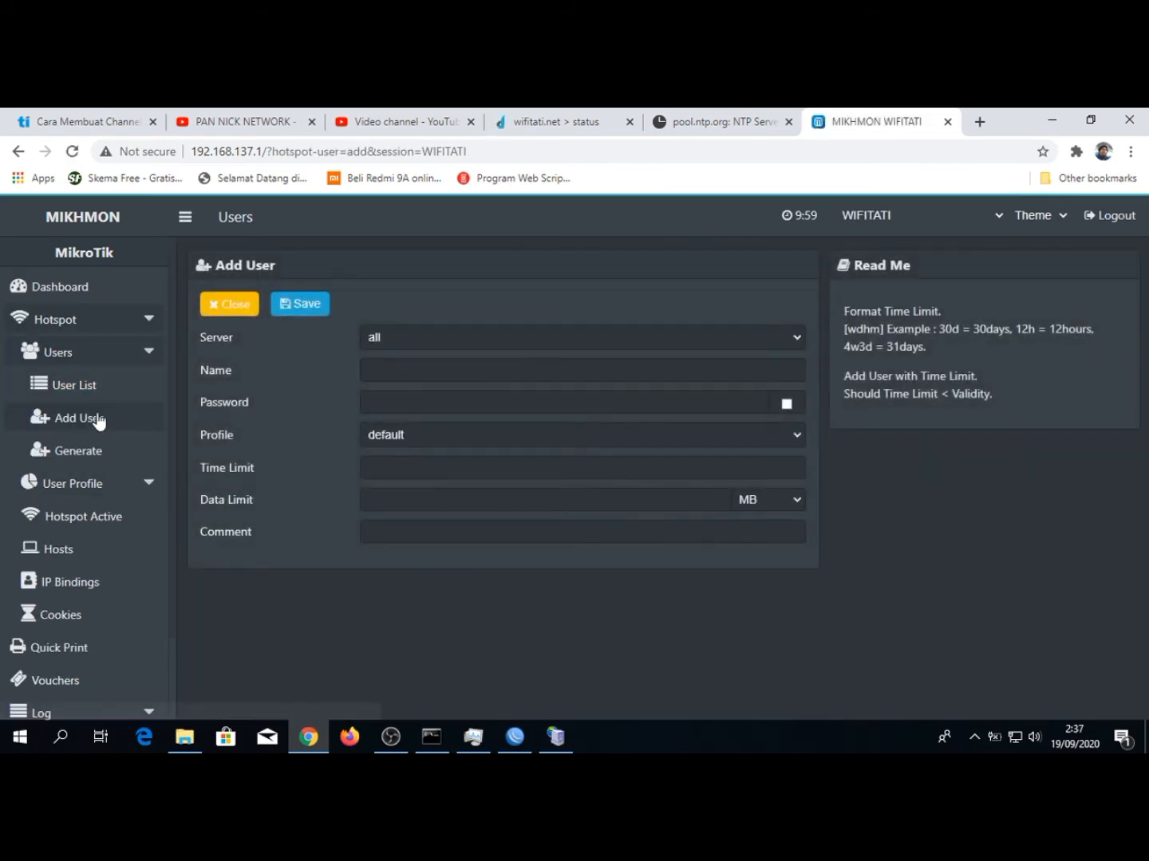
left_click(468, 369)
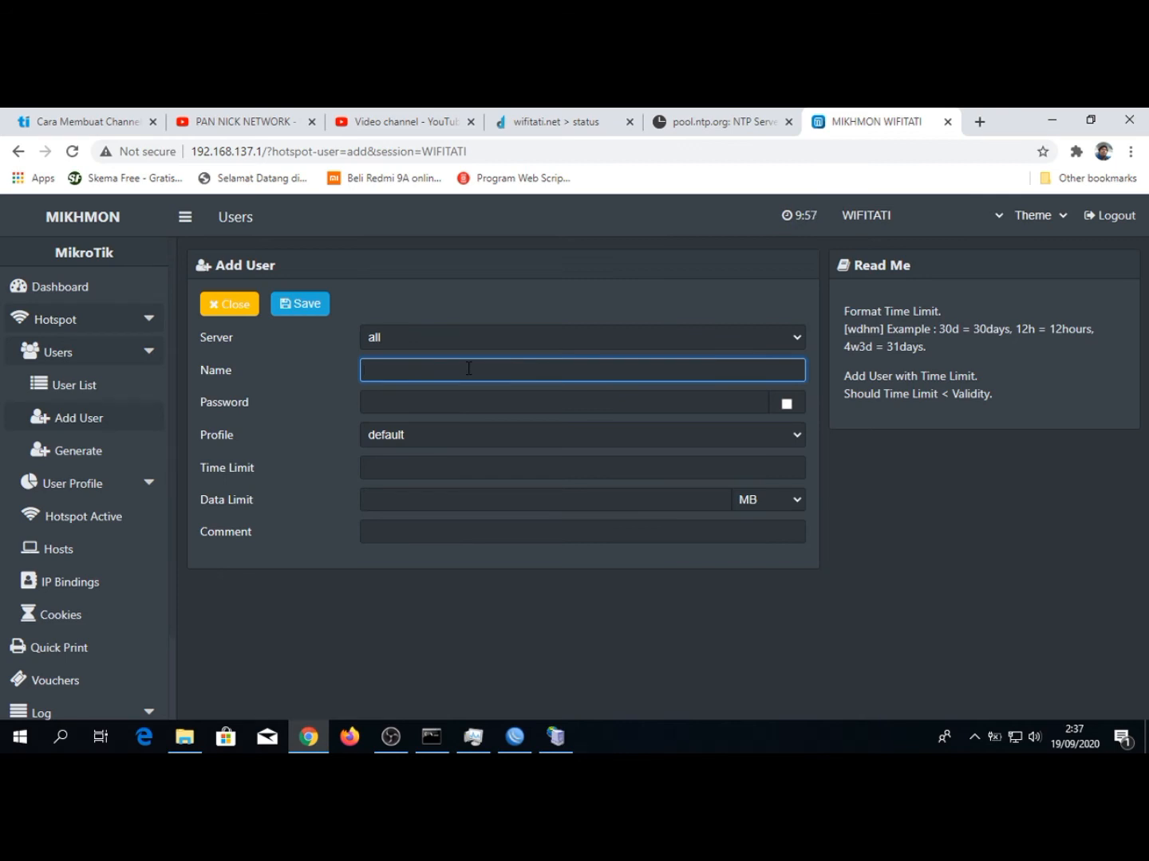
key("Tab")
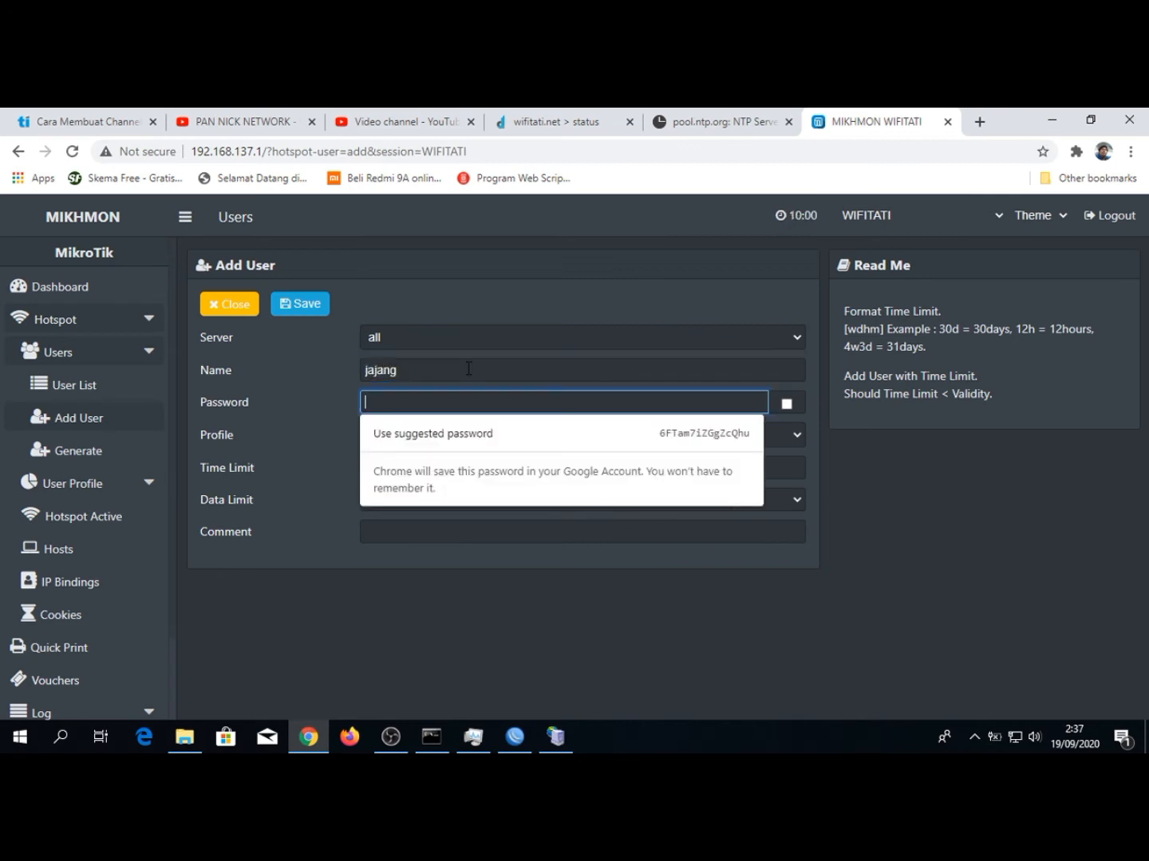
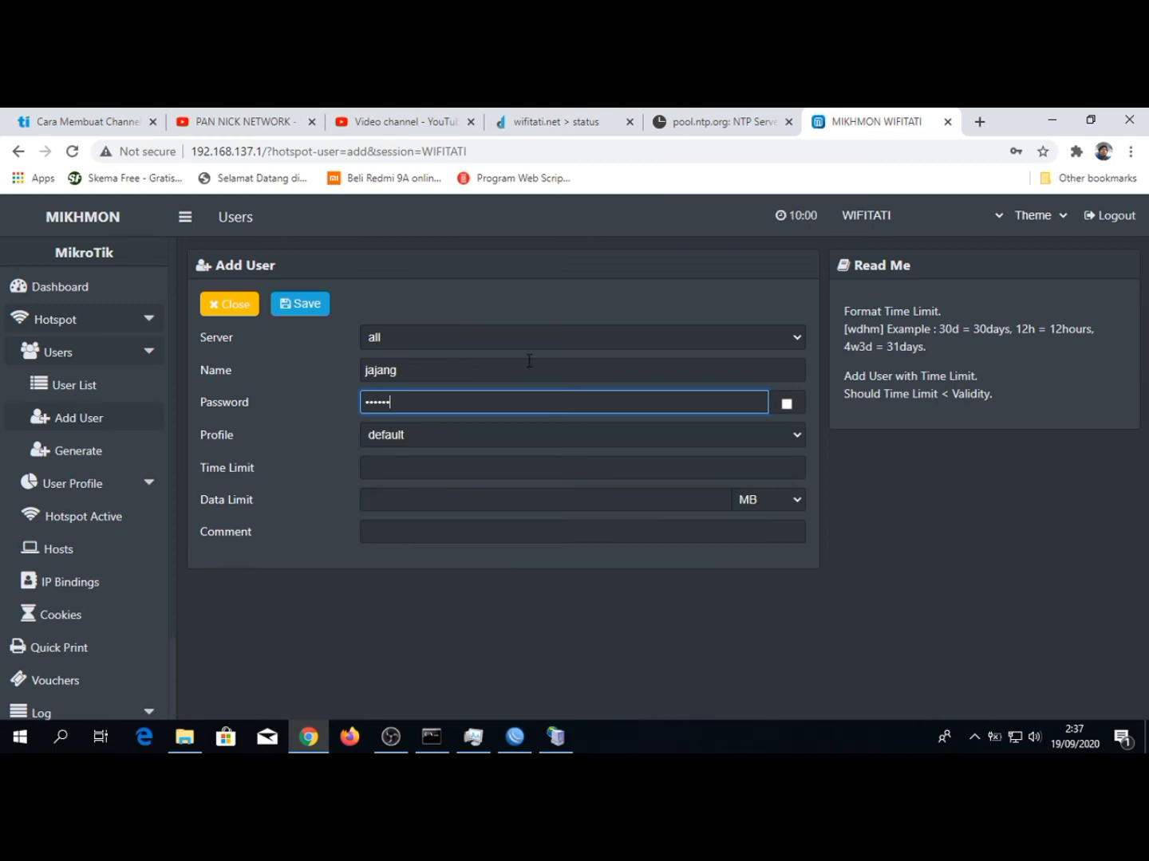
left_click(781, 408)
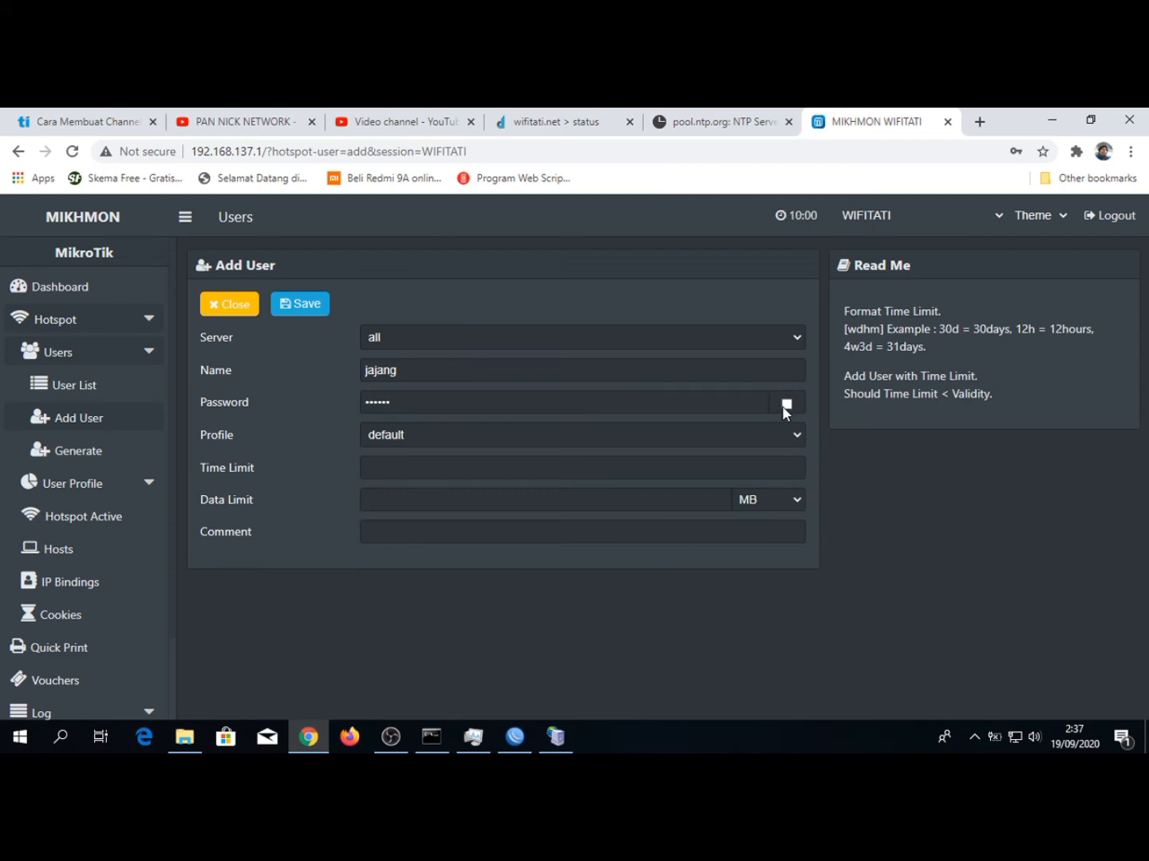
left_click(782, 406)
left_click(782, 406)
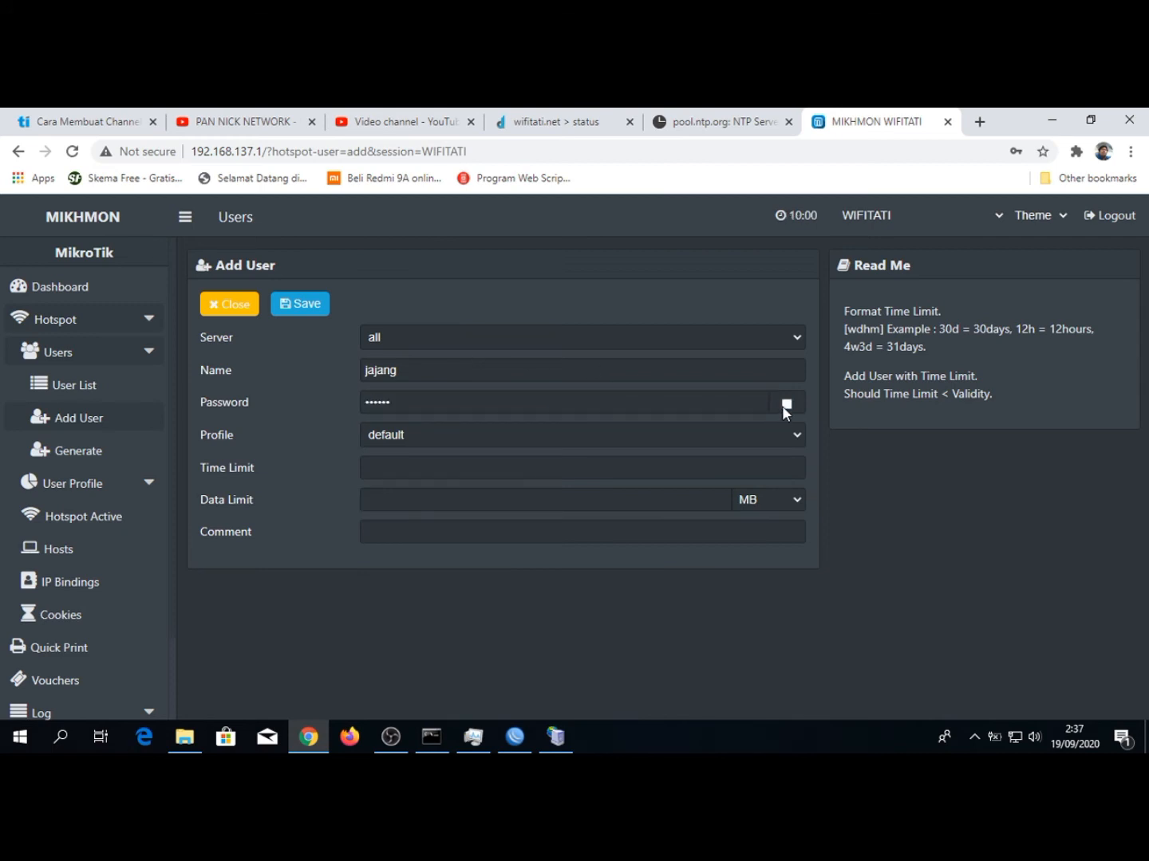
Assign the 6-JAM profile to the new user, set the time limit to 6h, and save the user
left_click(443, 439)
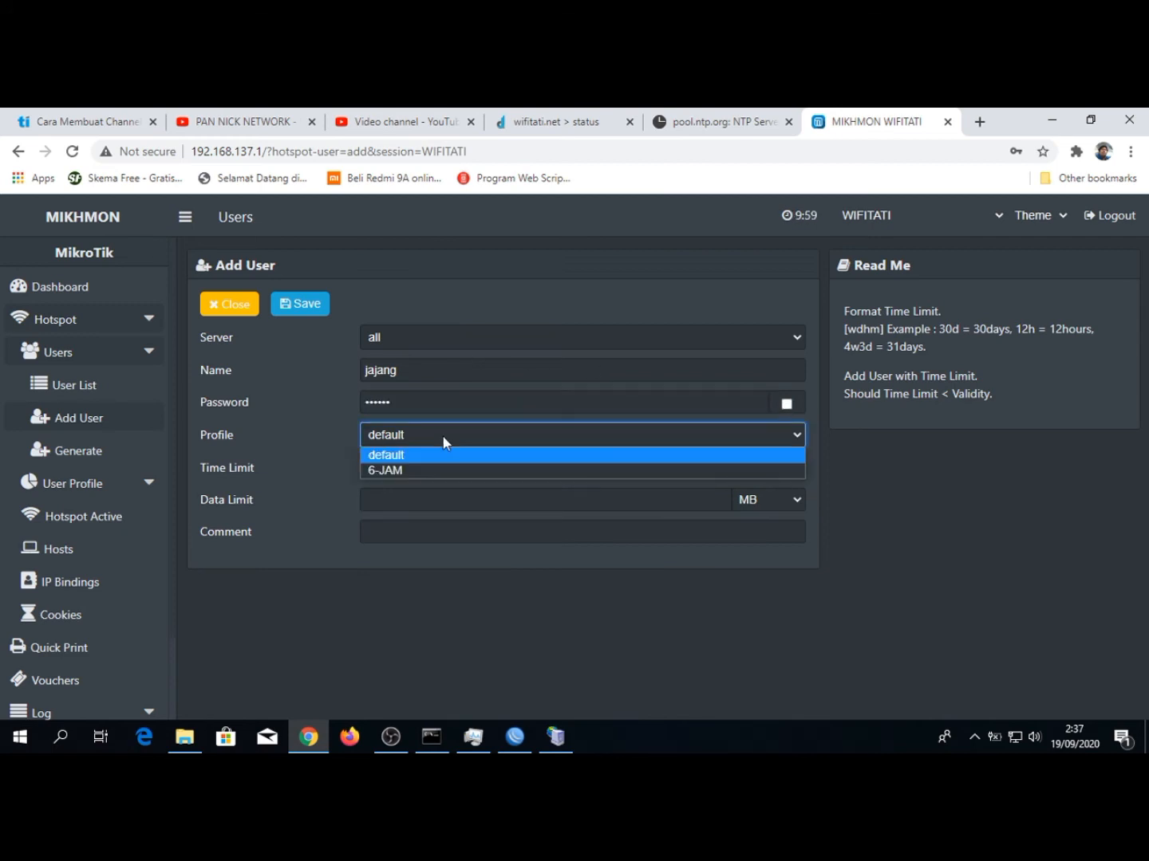
left_click(387, 470)
left_click(411, 466)
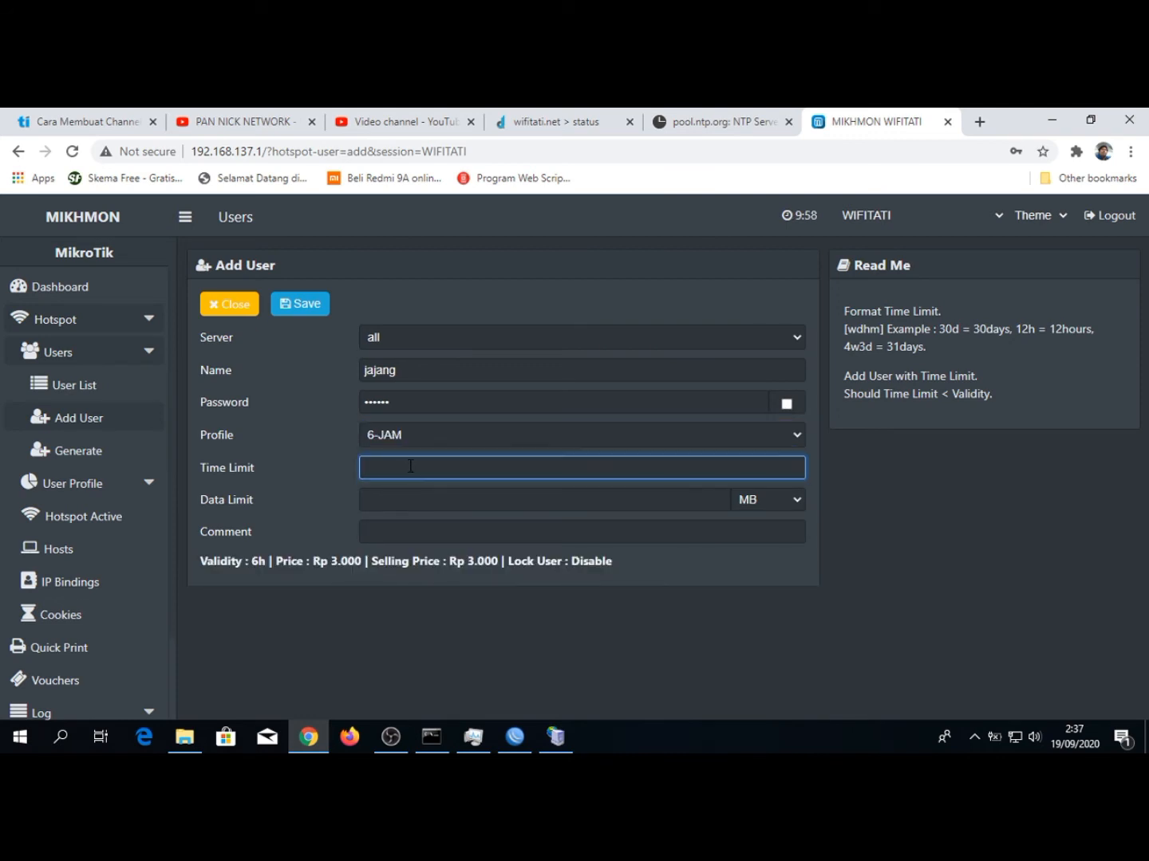
type("6h")
left_click(303, 306)
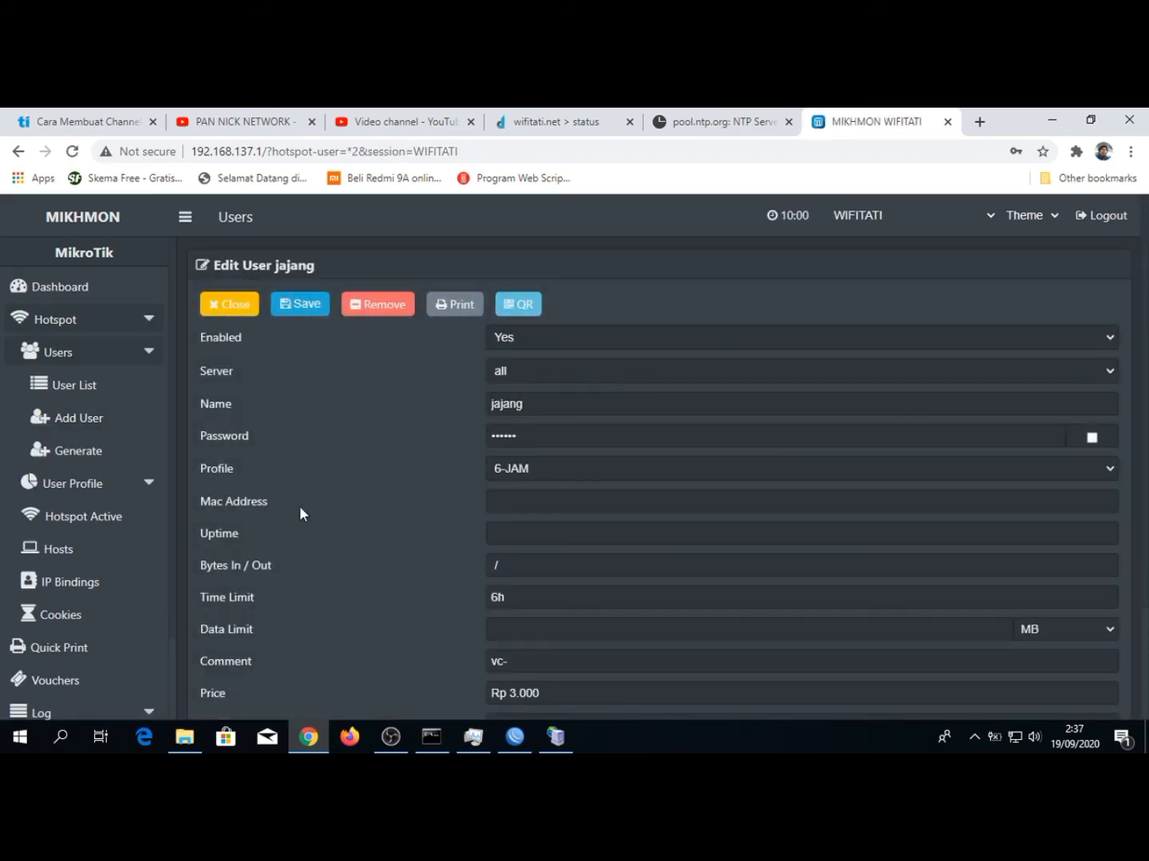
Start generating hotspot users with a quantity of 20 and the user mode Username = Password
left_click(96, 456)
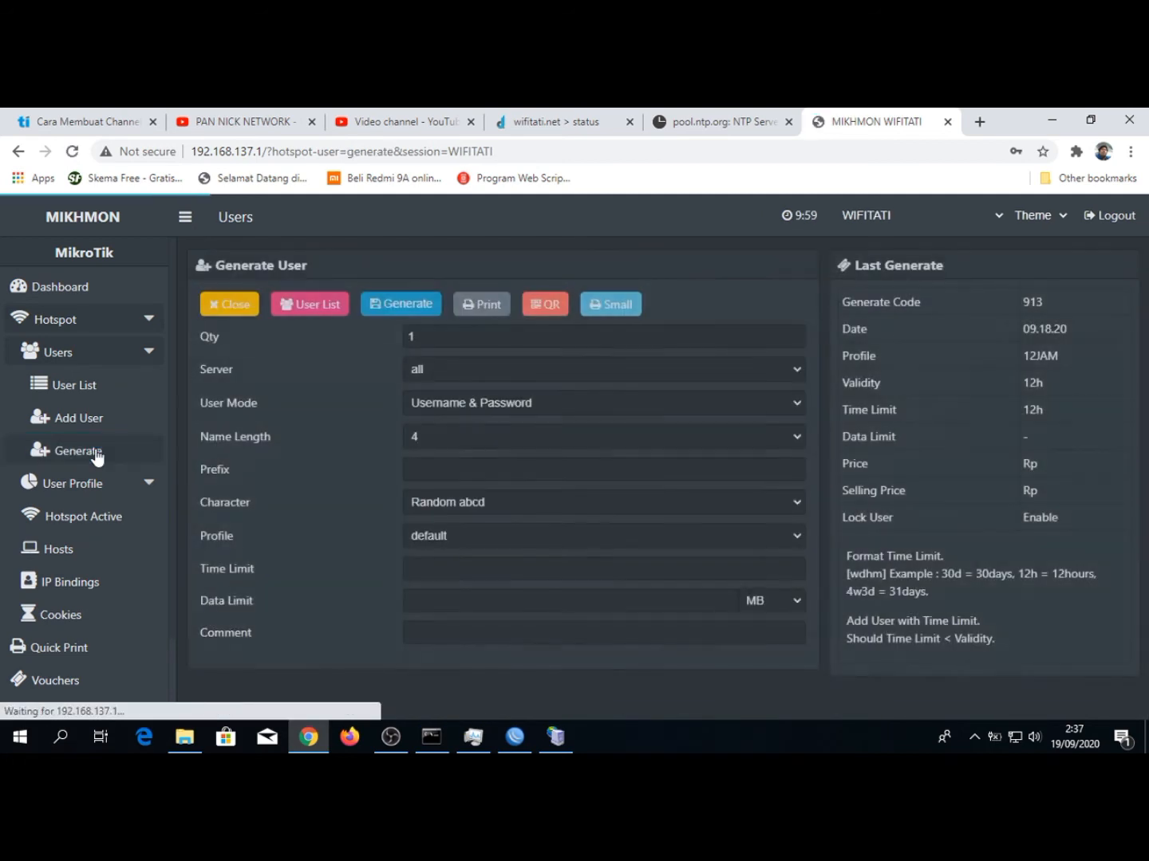
left_click(423, 345)
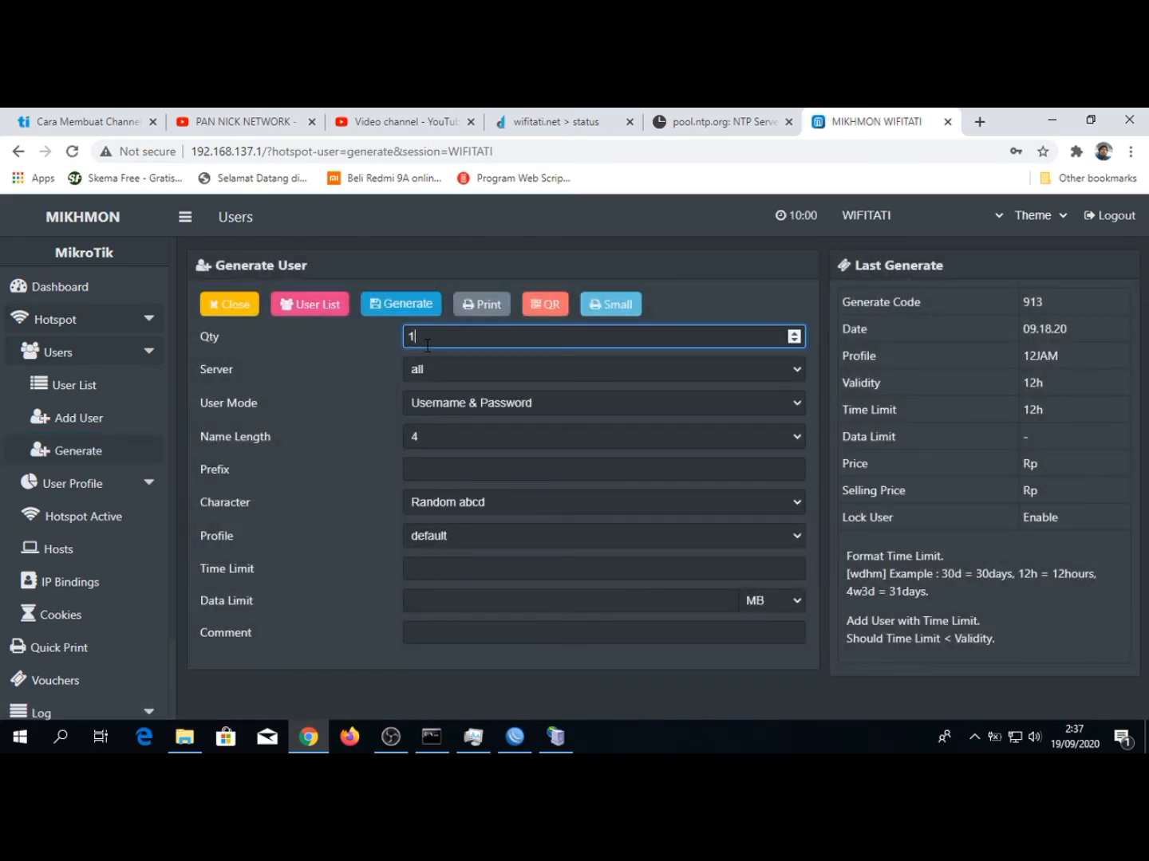
key("BackSpace")
type("20")
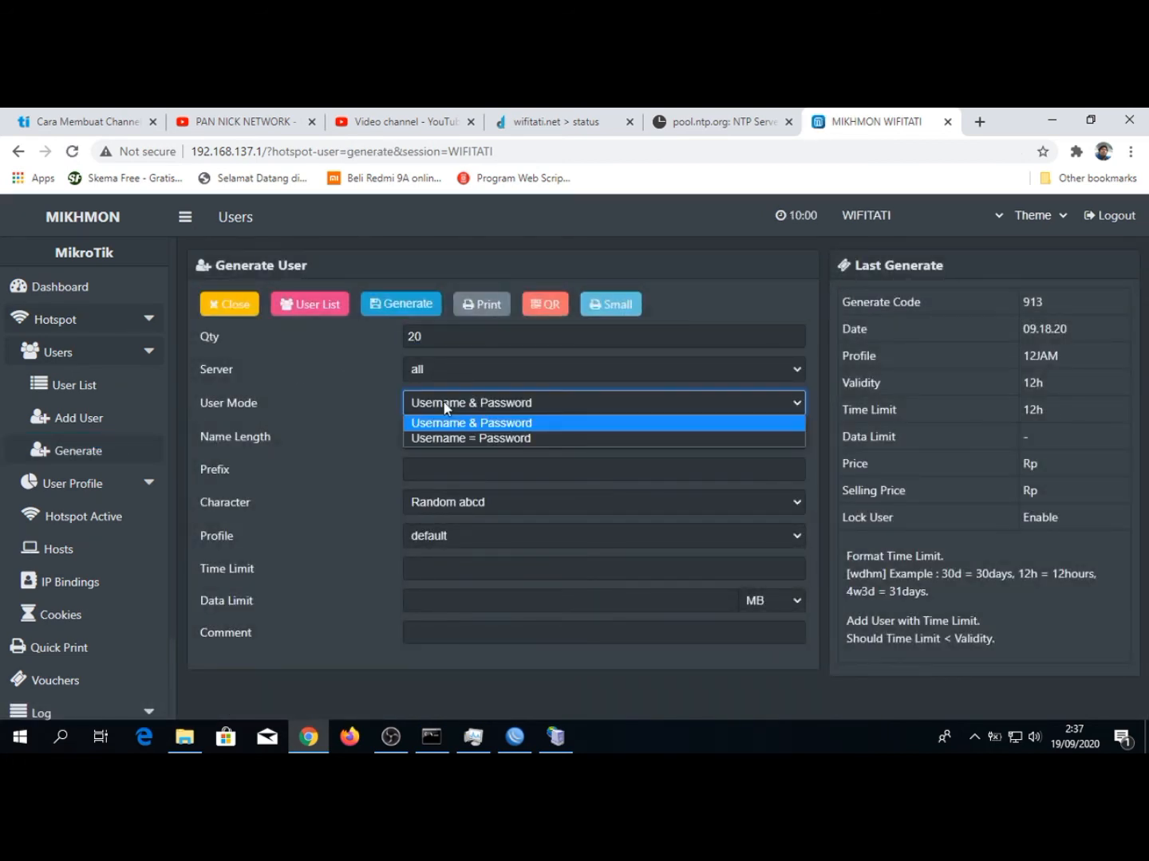
left_click(444, 403)
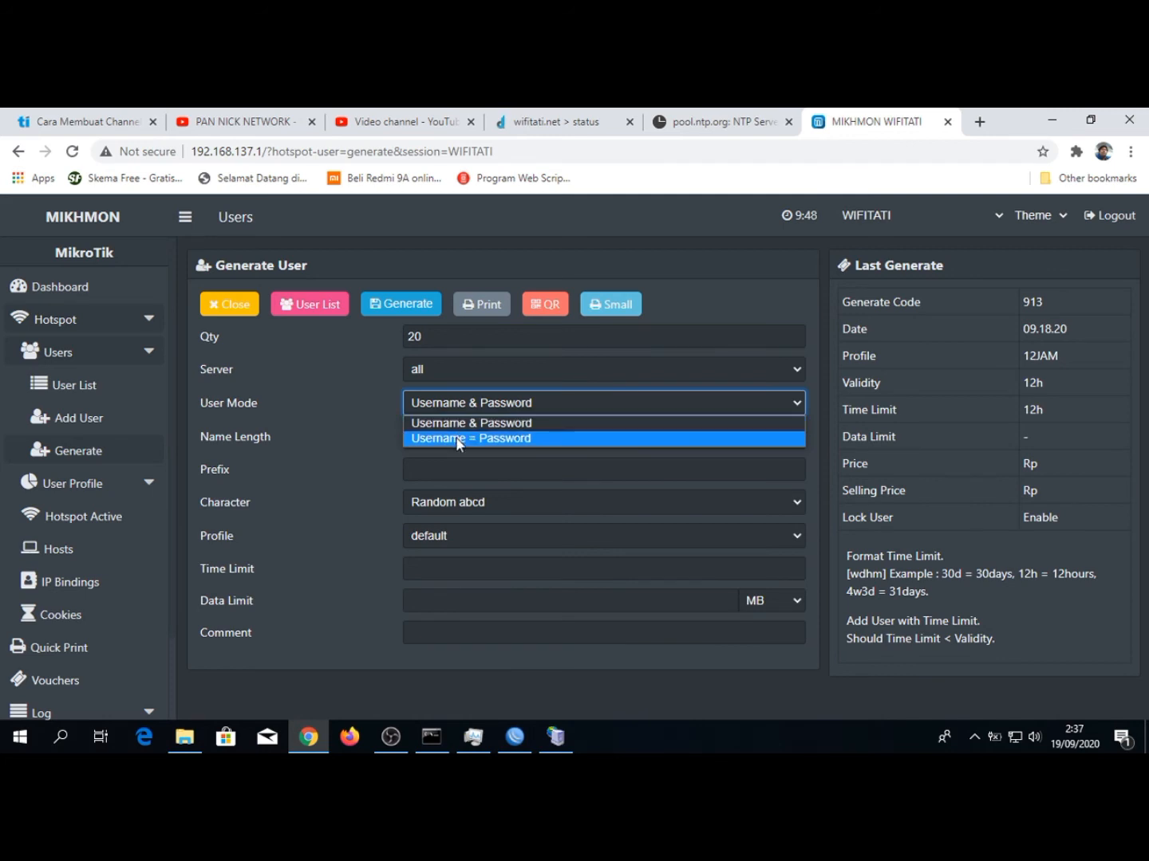
left_click(455, 438)
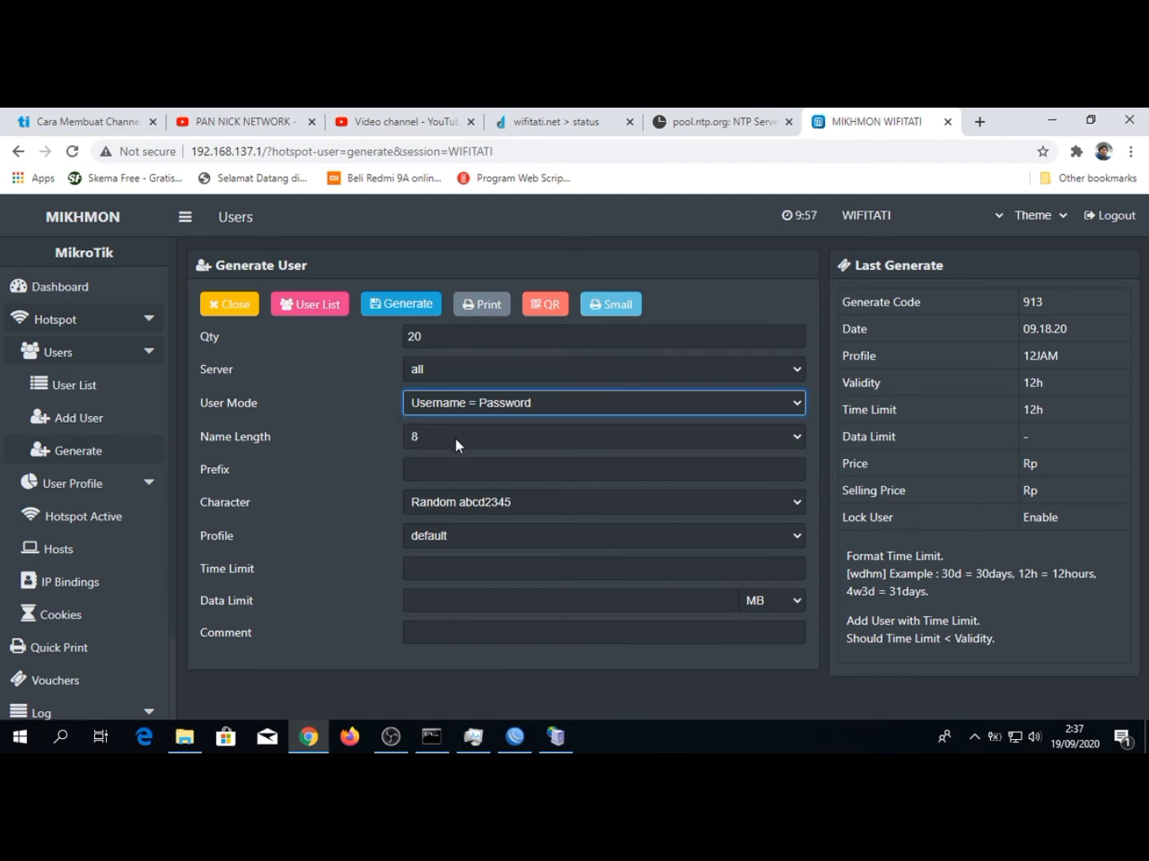
Set the generated users' name length to 5 and the character pattern to Random 5ab2c34d
left_click(455, 438)
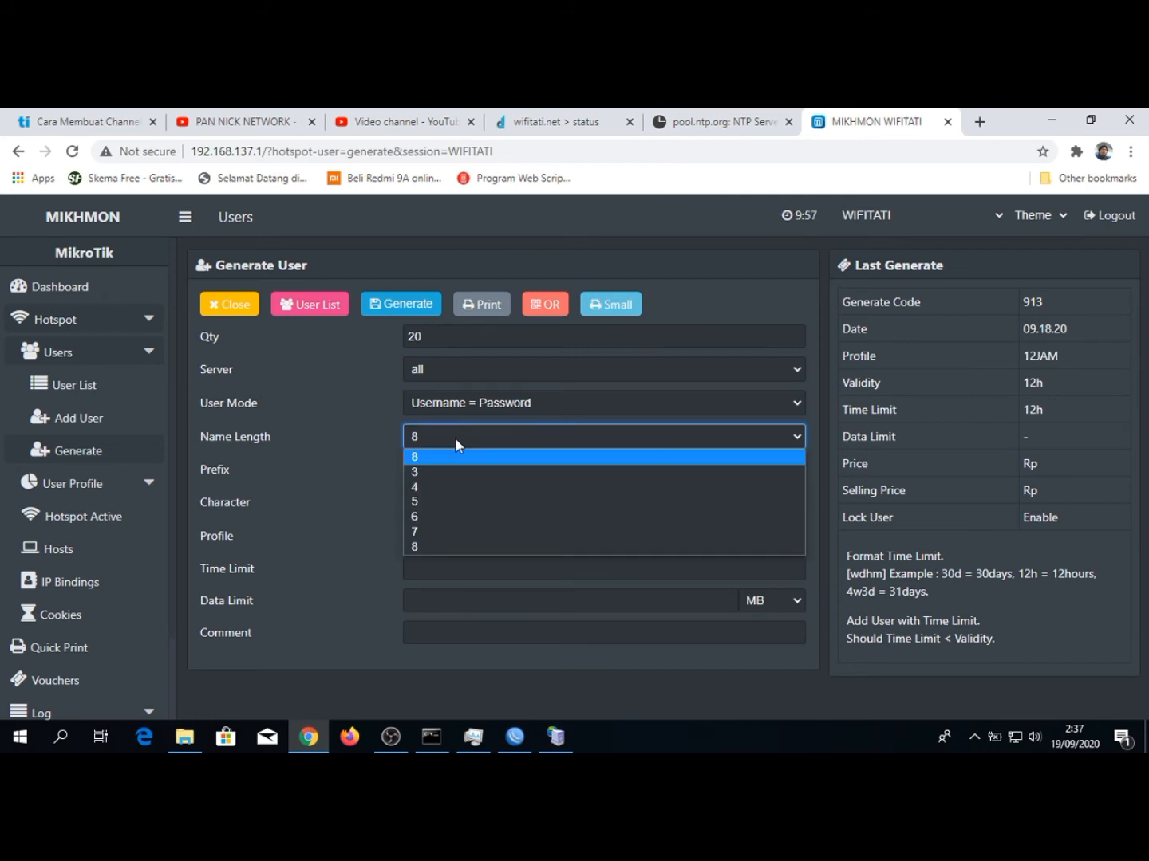
left_click(416, 499)
left_click(415, 500)
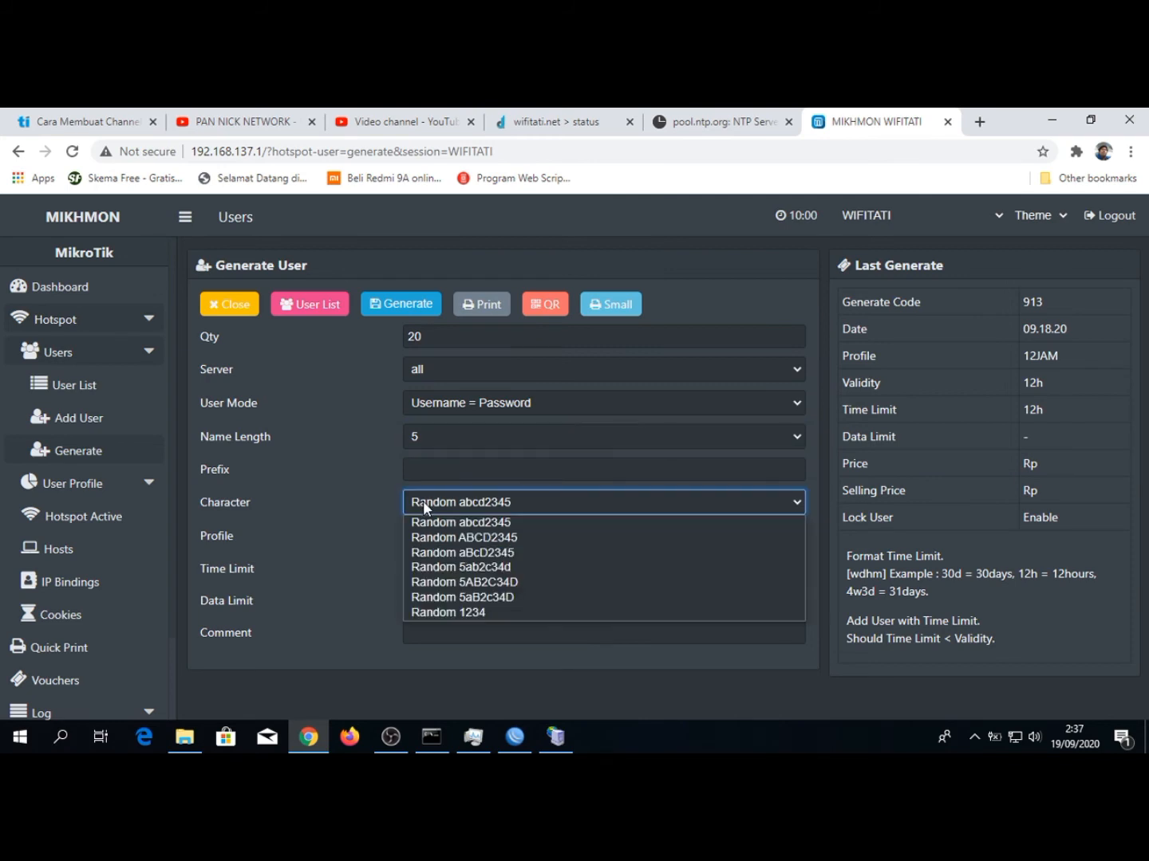
left_click(501, 568)
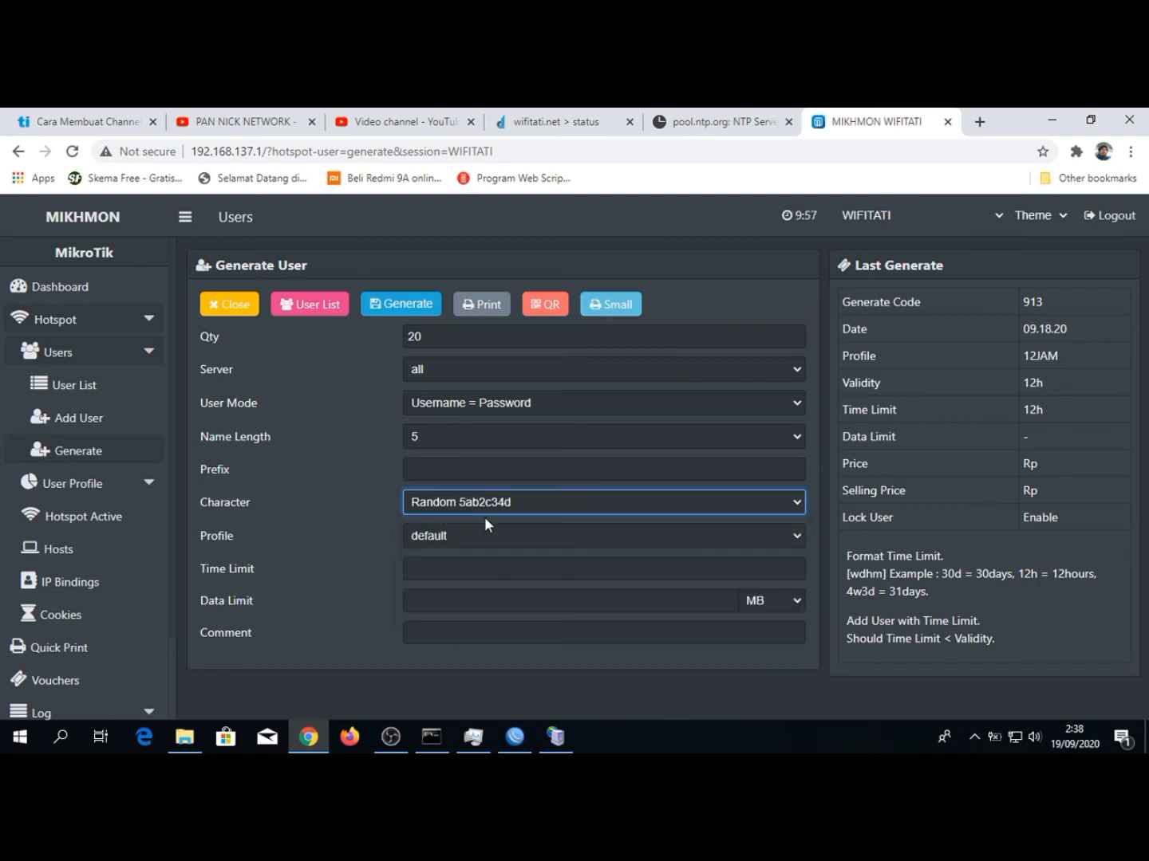
Assign the 6-JAM profile to the generated users and set their time limit to 6h
left_click(451, 541)
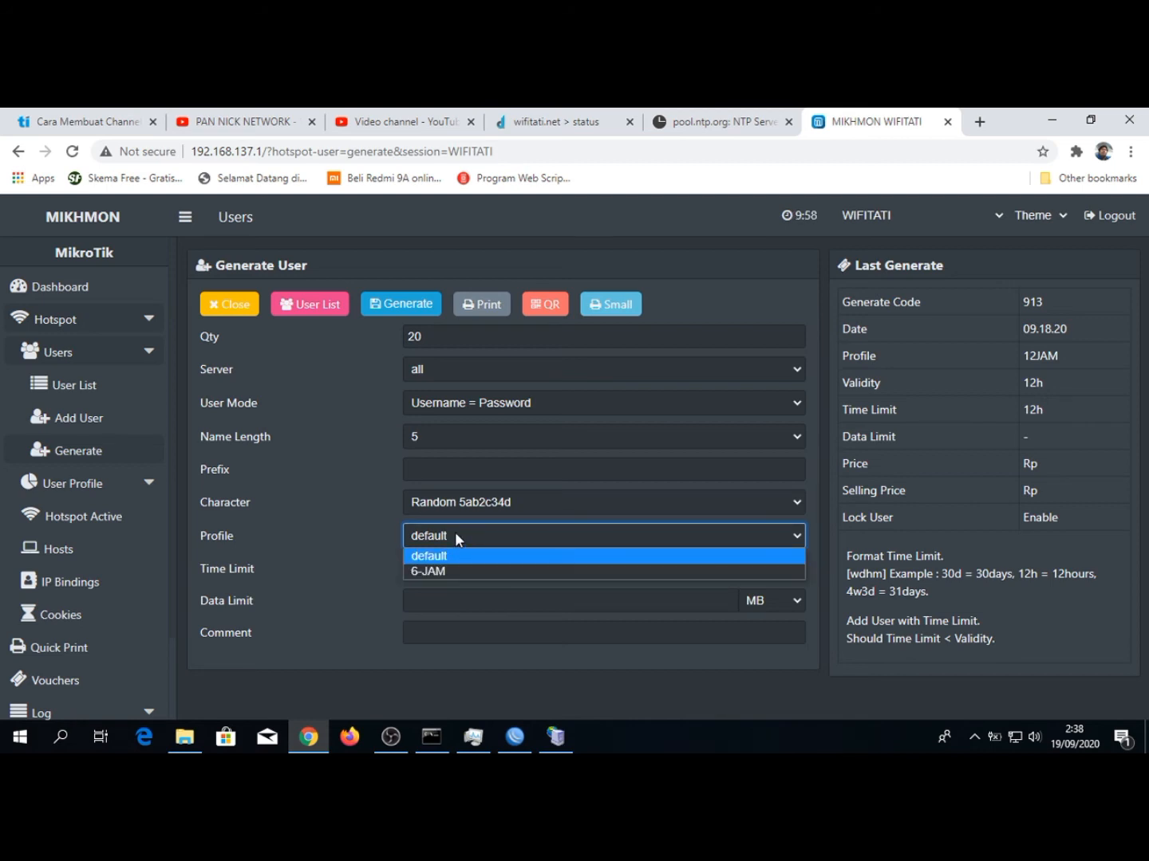
left_click(435, 570)
left_click(445, 570)
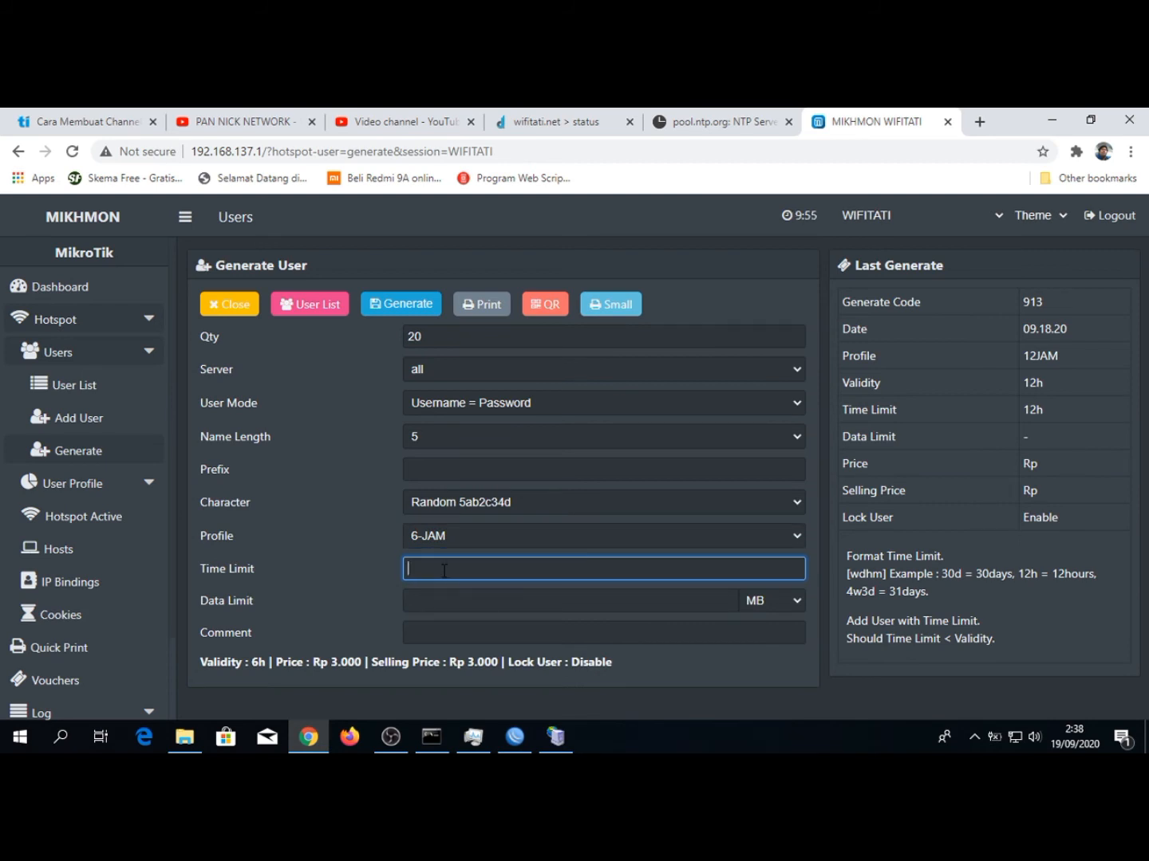
type("6h")
left_click(468, 473)
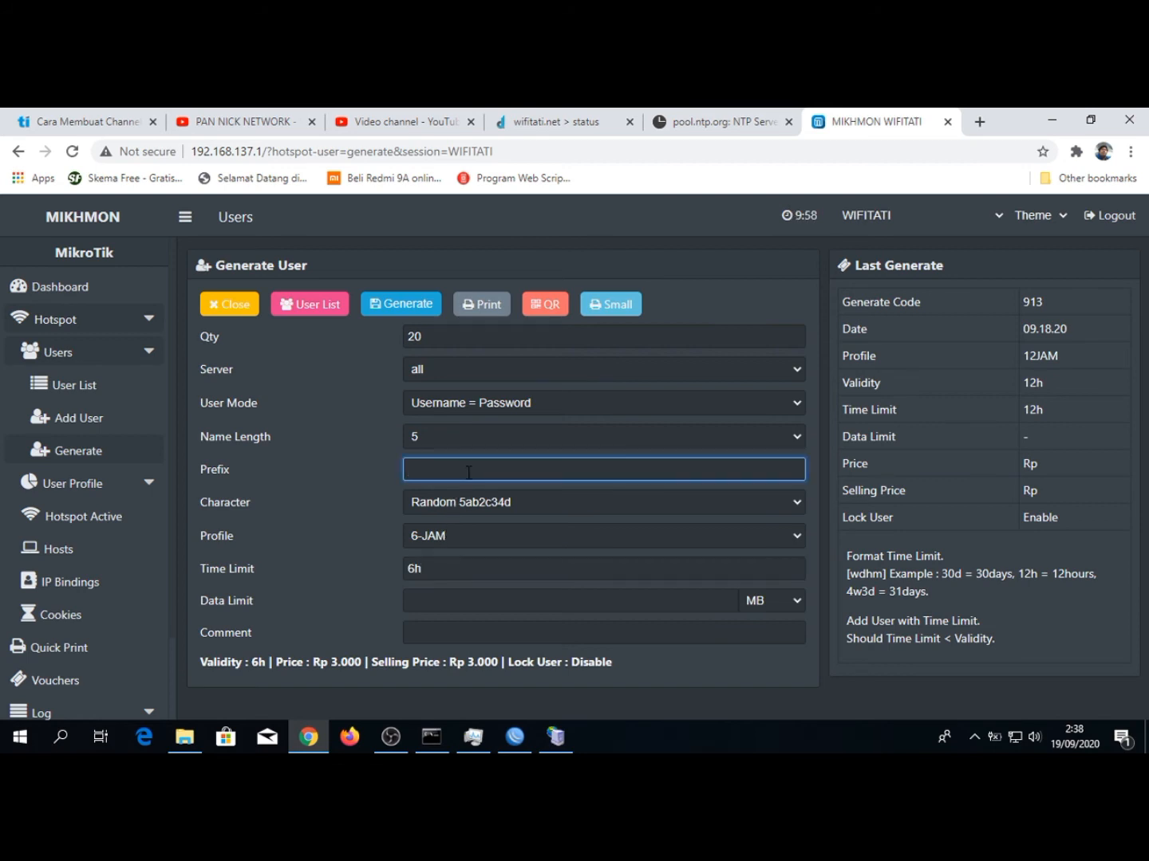
type("ts")
key("BackSpace")
key("BackSpace")
type("ts")
key("BackSpace")
key("BackSpace")
Keep server all, user mode Username = Password and name length 5, and generate the batch of 20 users
left_click(433, 338)
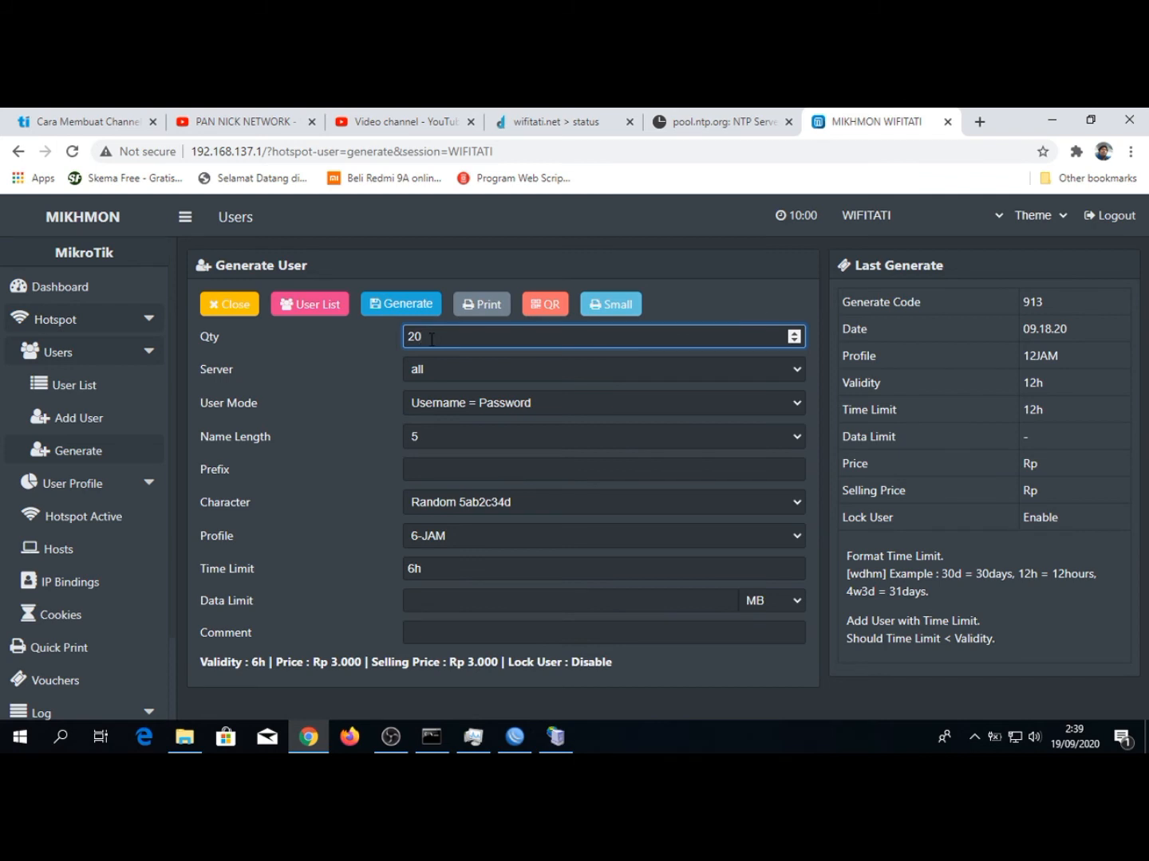
left_click_drag(432, 339, 408, 338)
left_click(427, 369)
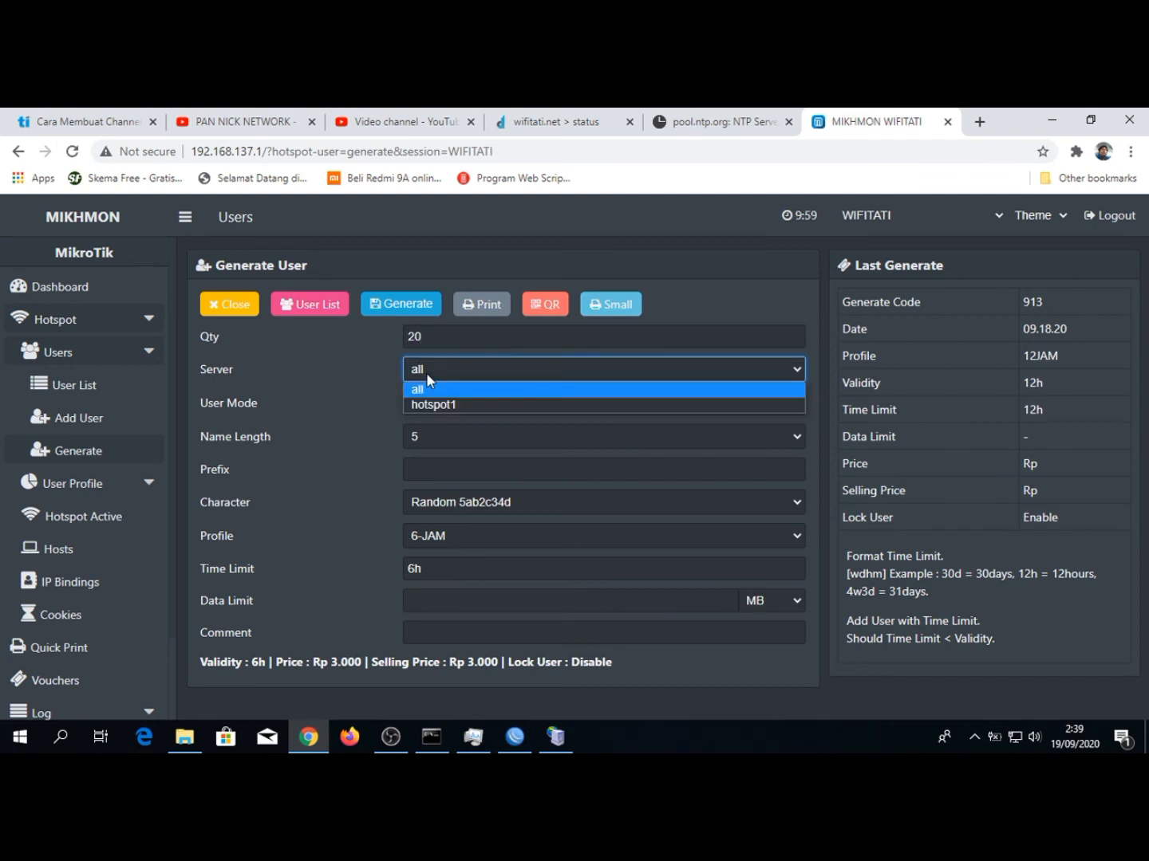
left_click(437, 389)
left_click(436, 398)
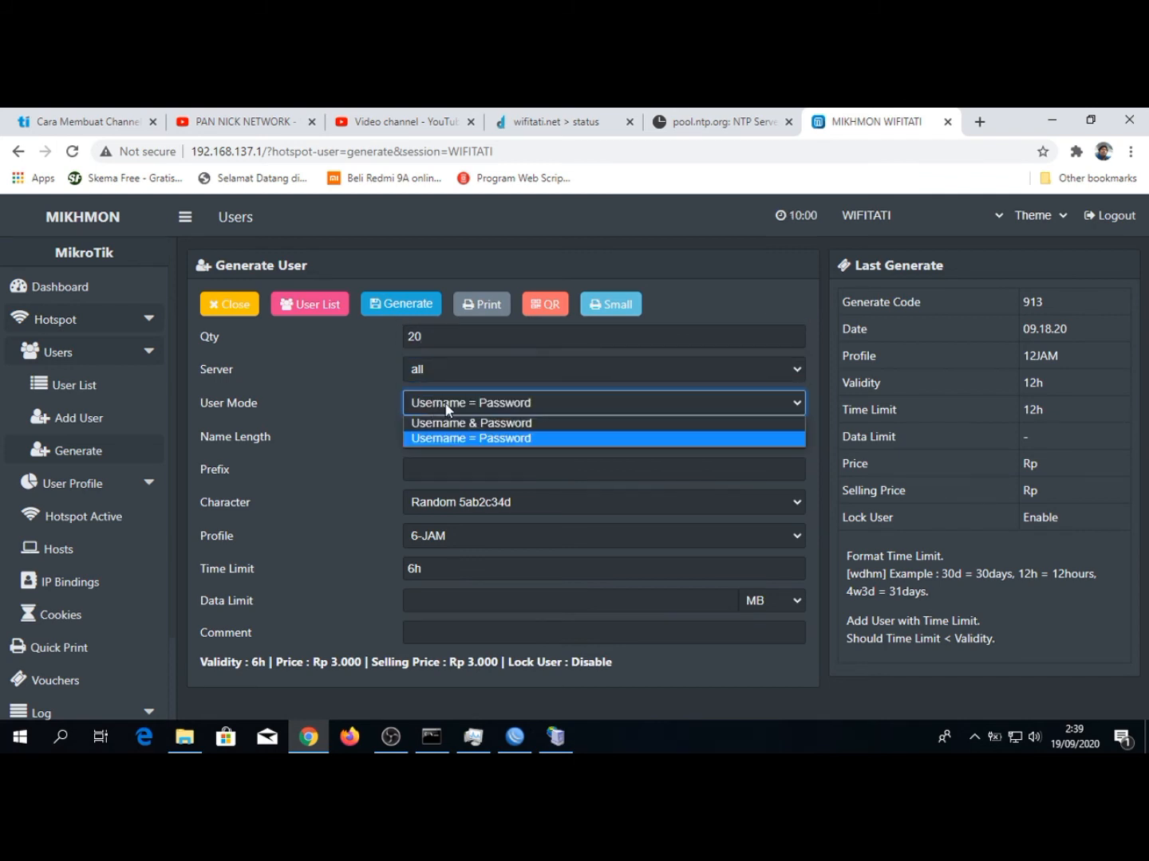
left_click(440, 409)
left_click(433, 452)
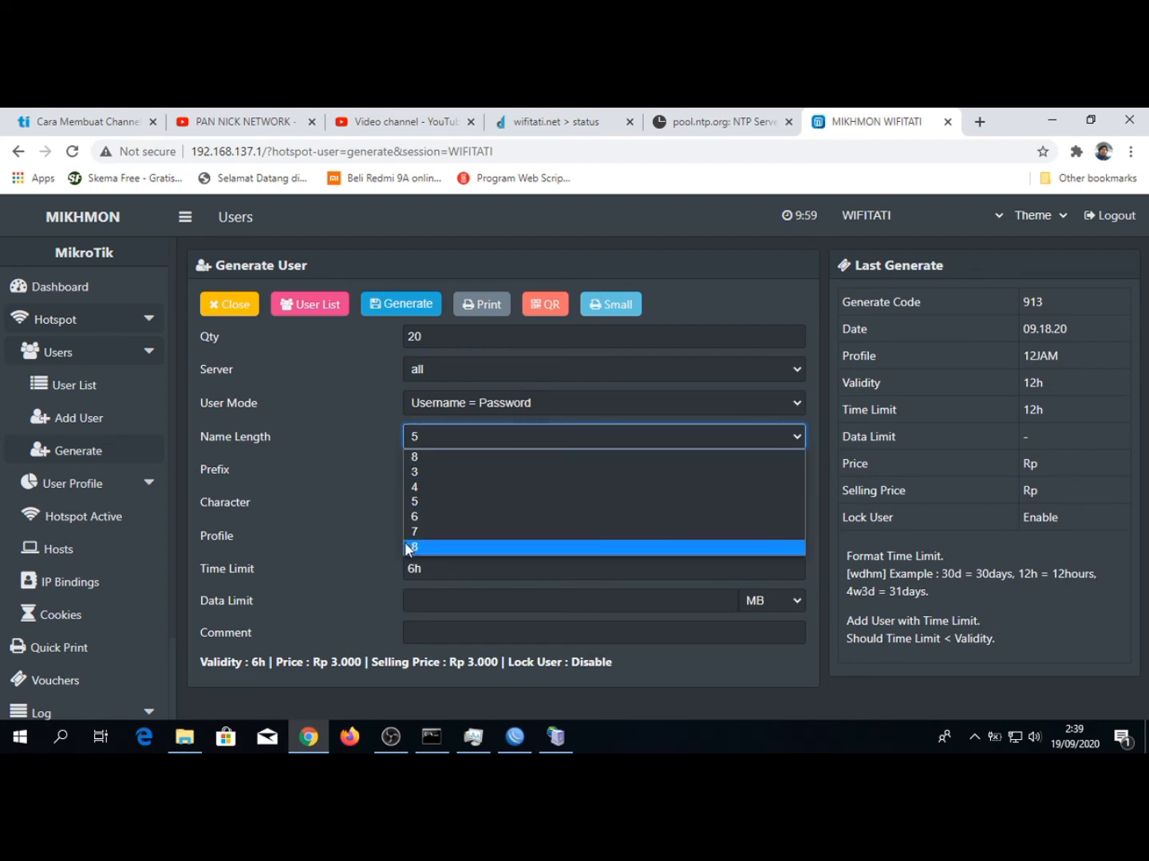
left_click(416, 500)
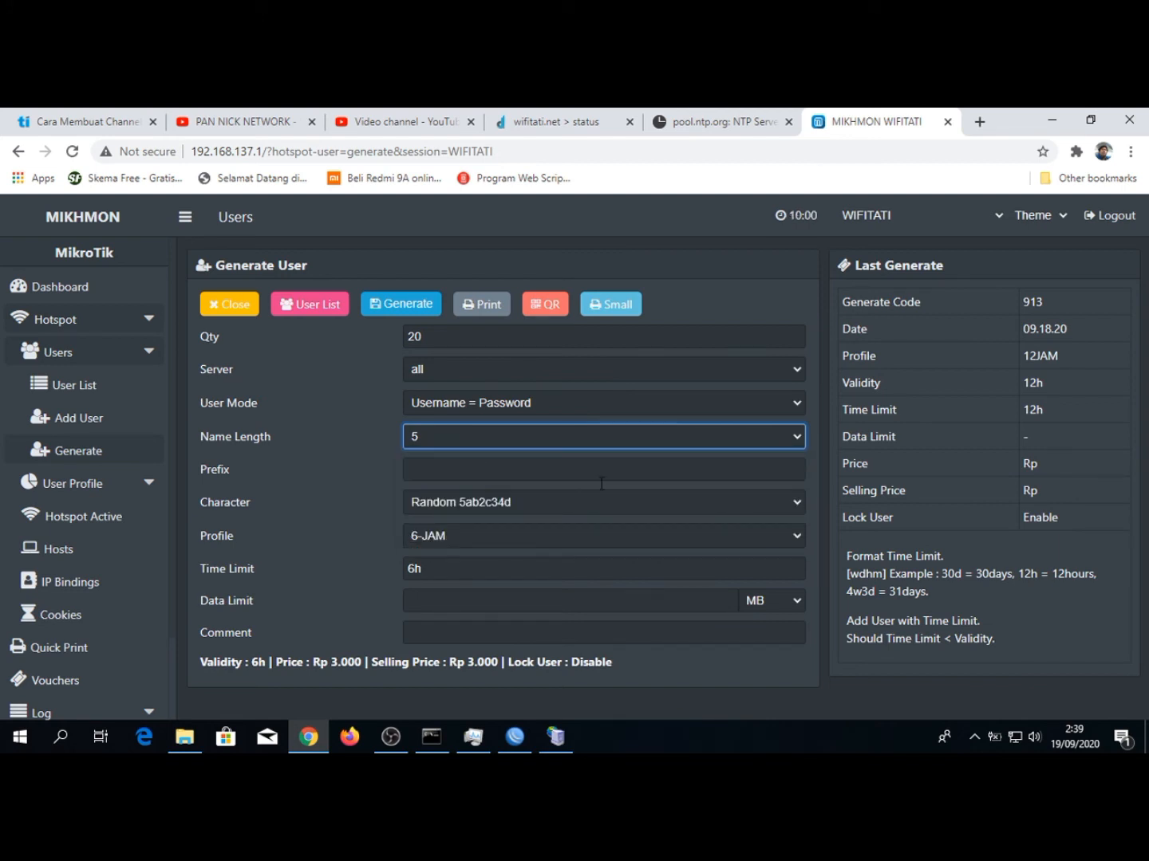
left_click(405, 306)
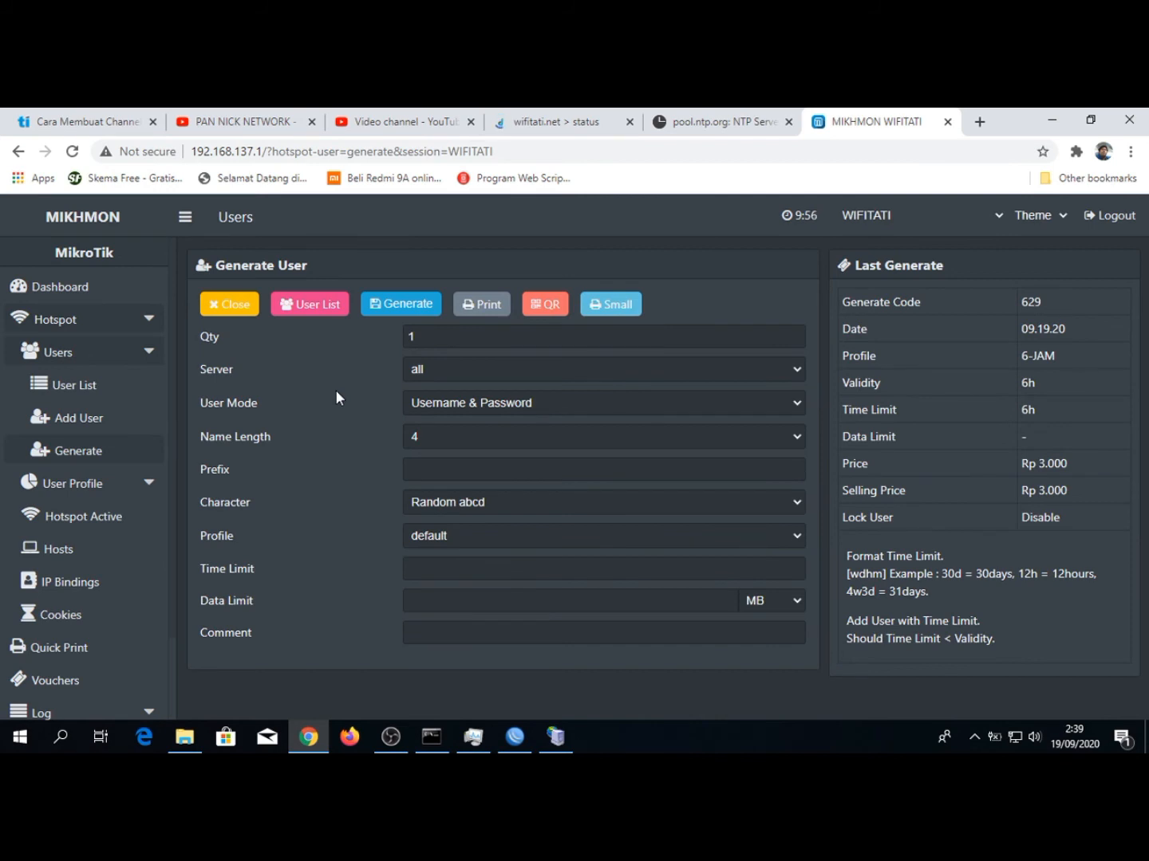
Preview the generated vouchers' QR print layout with the Save as PDF destination, cancel printing, and close the voucher page
left_click(547, 306)
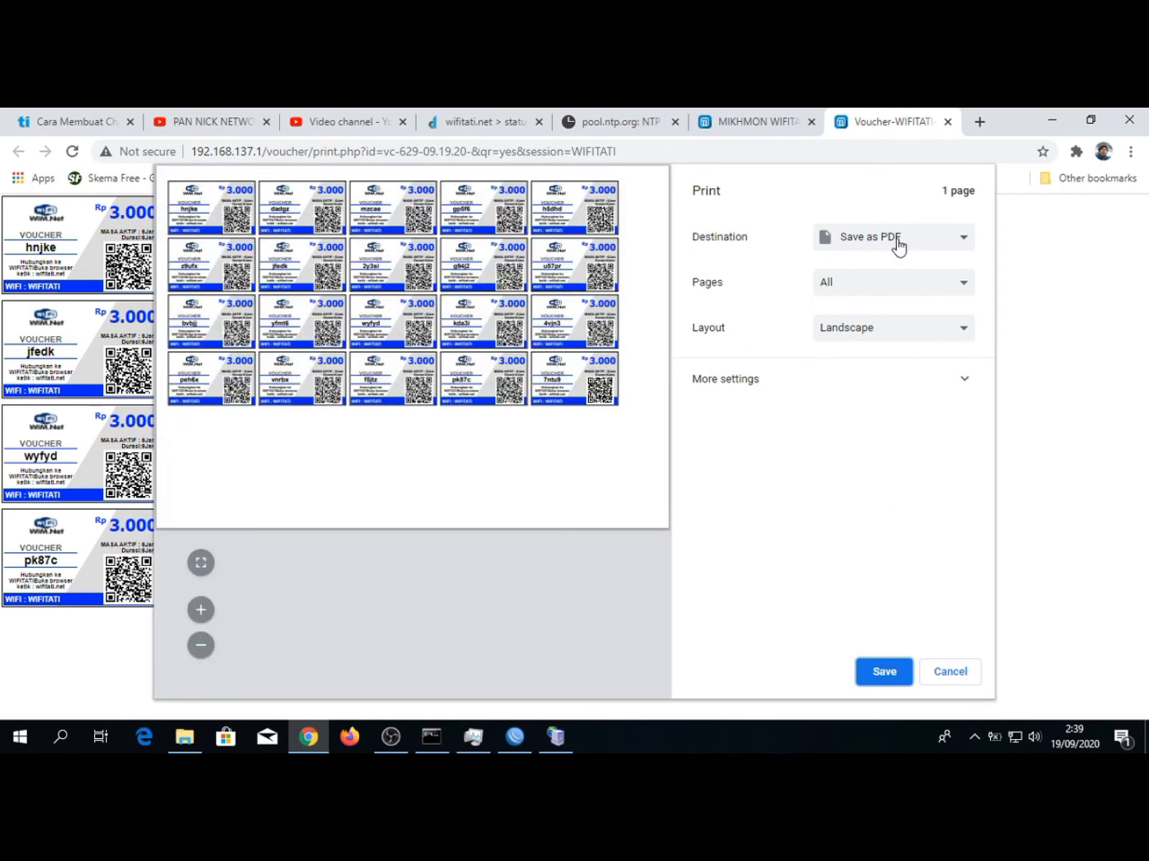
left_click(900, 241)
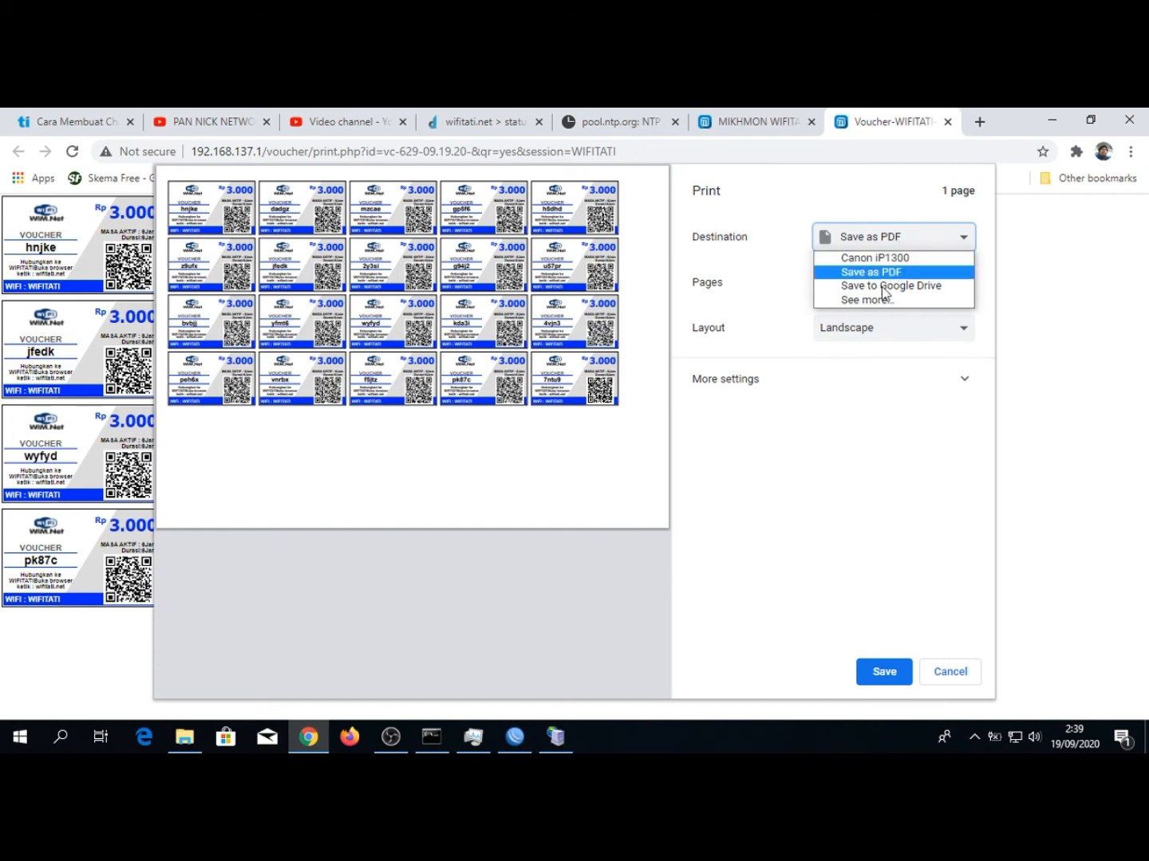
left_click(881, 275)
left_click(931, 671)
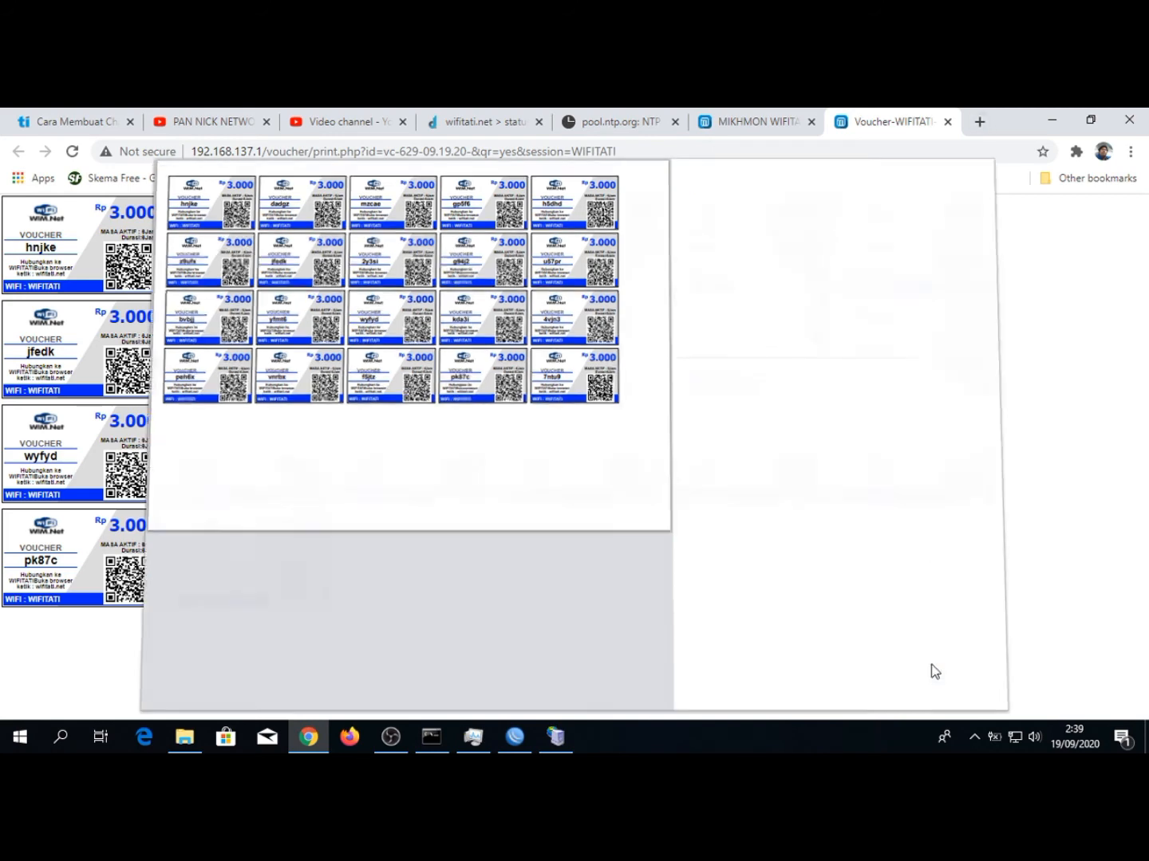
left_click(949, 122)
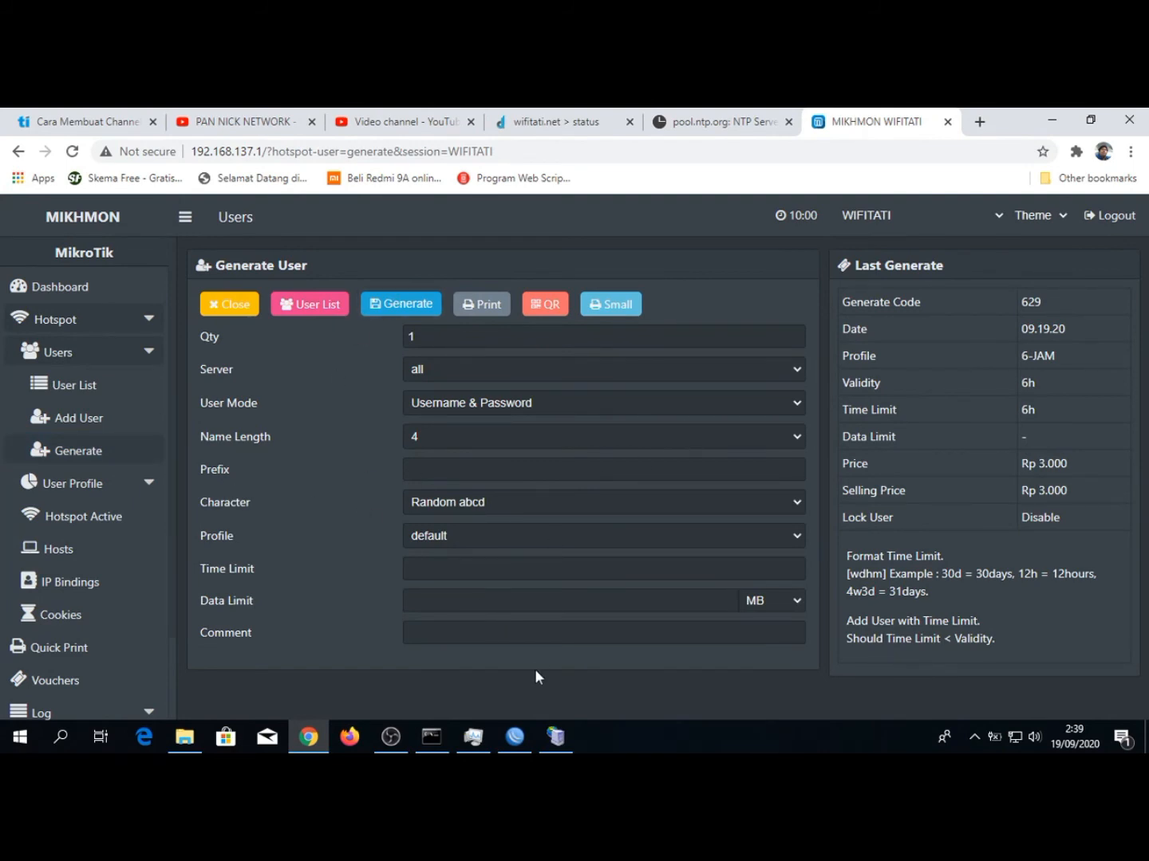
Switch to WinBox, examine the generated vouchers in the hotspot users list, and close the Hotspot window
left_click(515, 735)
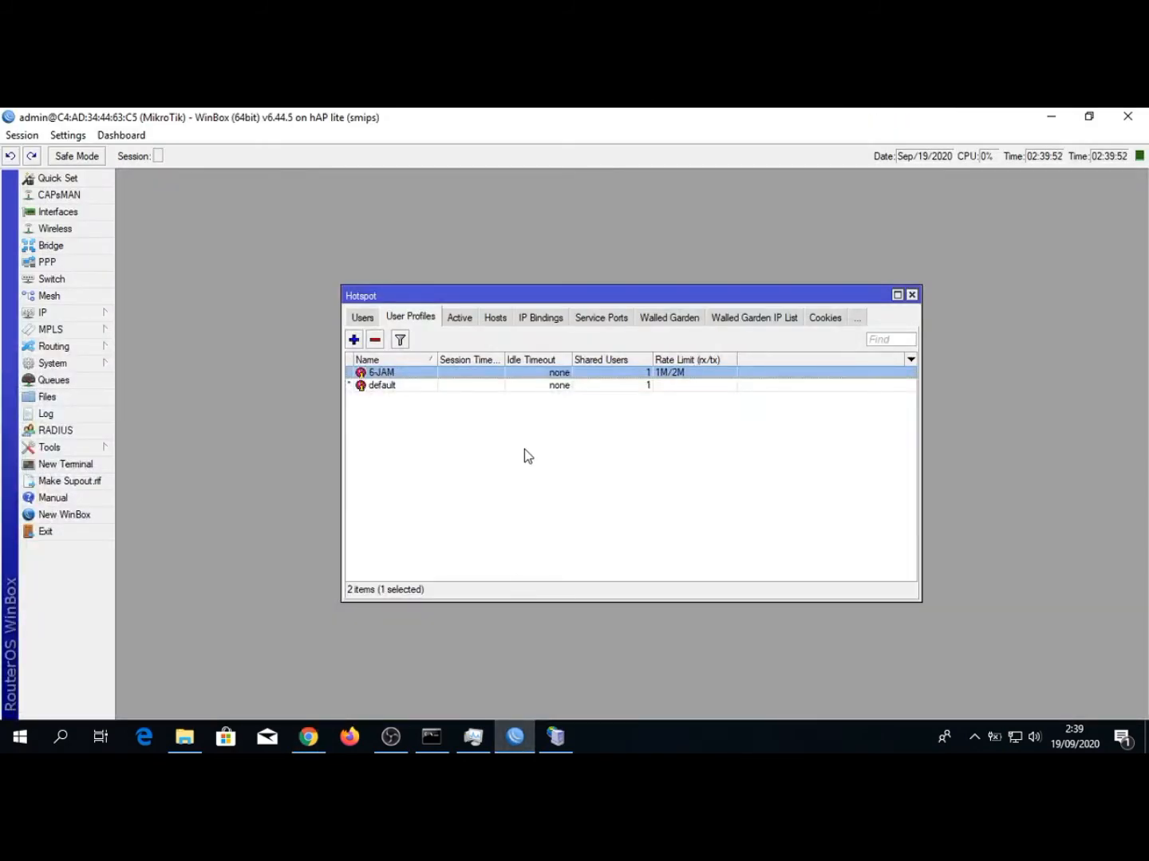
left_click(367, 318)
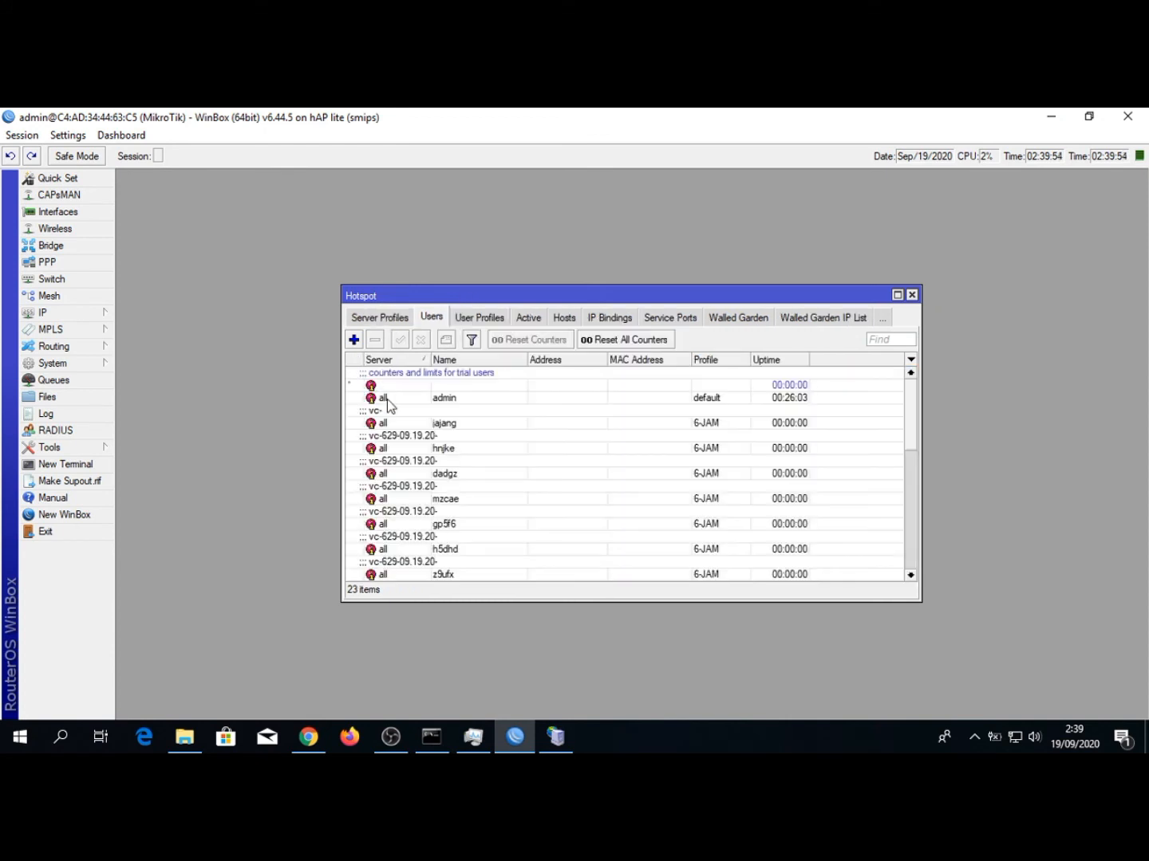
scroll(398, 490, "down", 5)
scroll(398, 491, "up", 5)
right_click(687, 475)
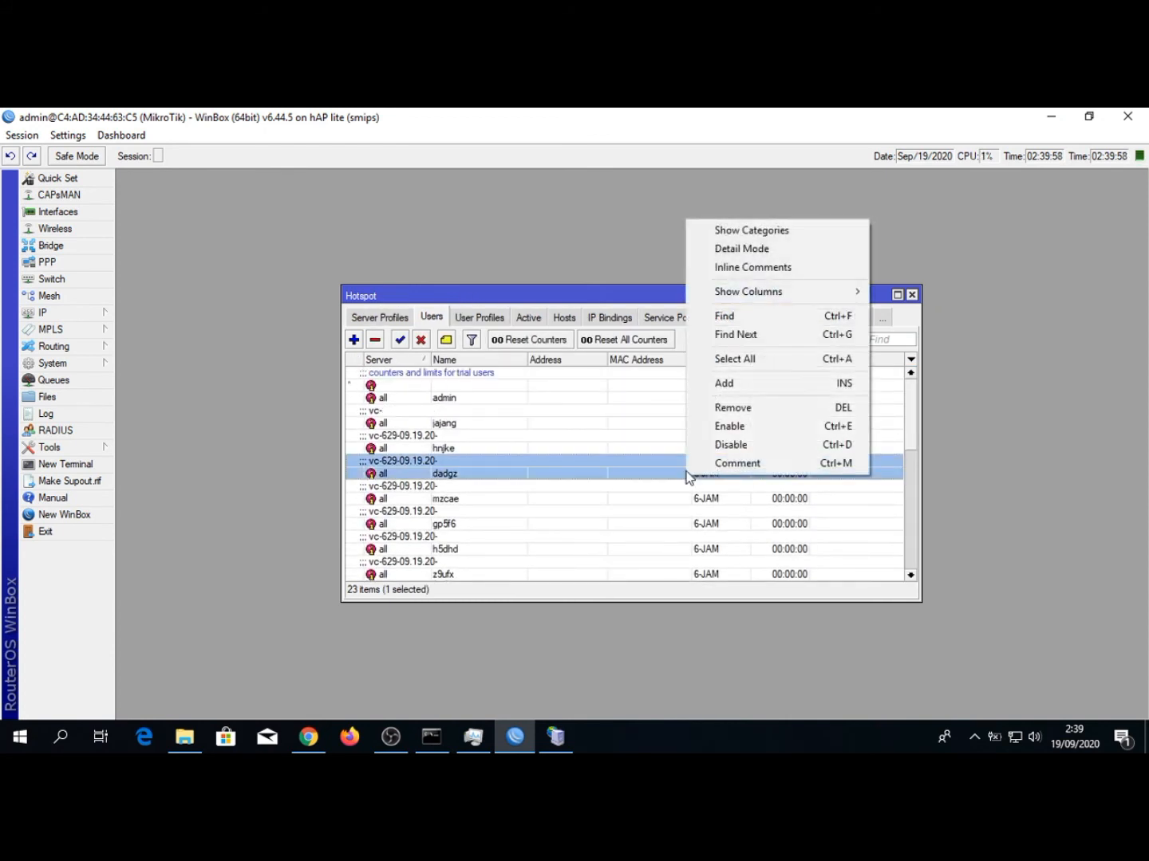
scroll(533, 485, "down", 5)
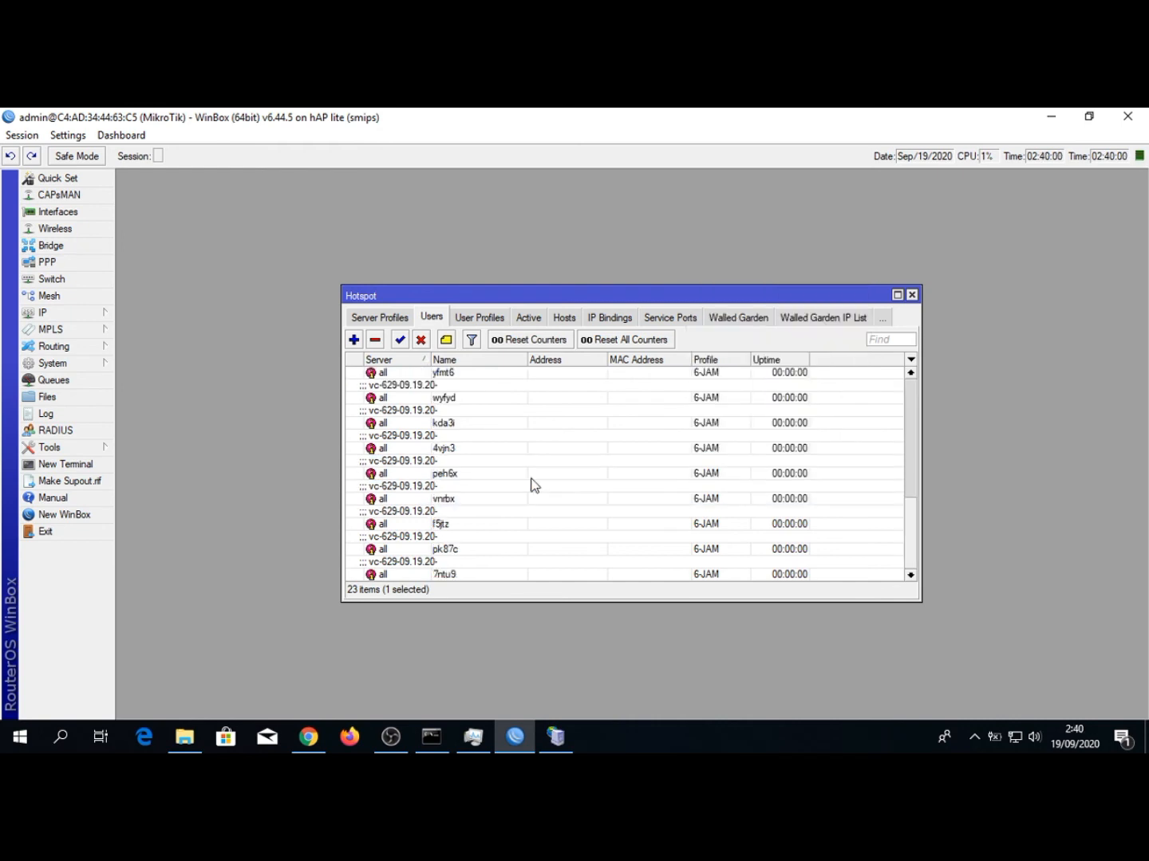
left_click(910, 295)
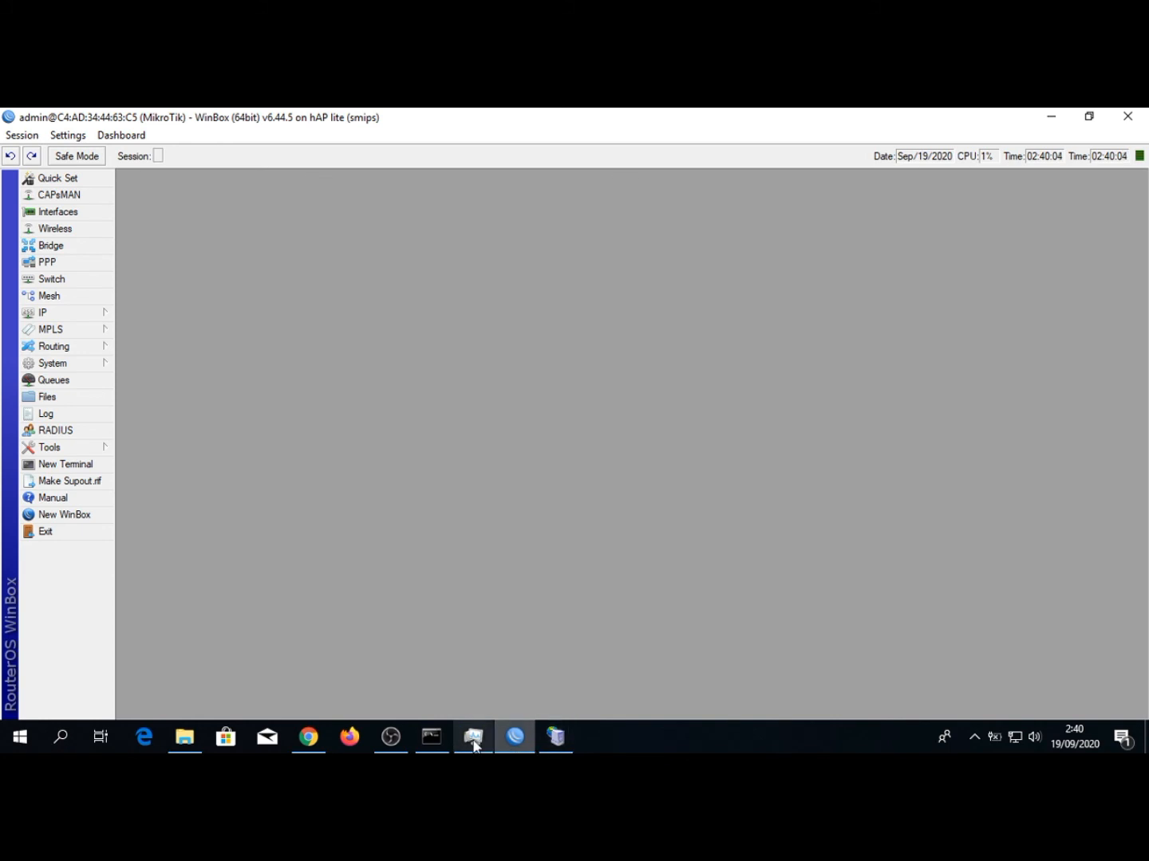
Switch to Chrome, make the pool.ntp.org page the first open tab, and return to the Mikhmon page
left_click(310, 737)
left_click(720, 115)
left_click_drag(722, 115, 85, 119)
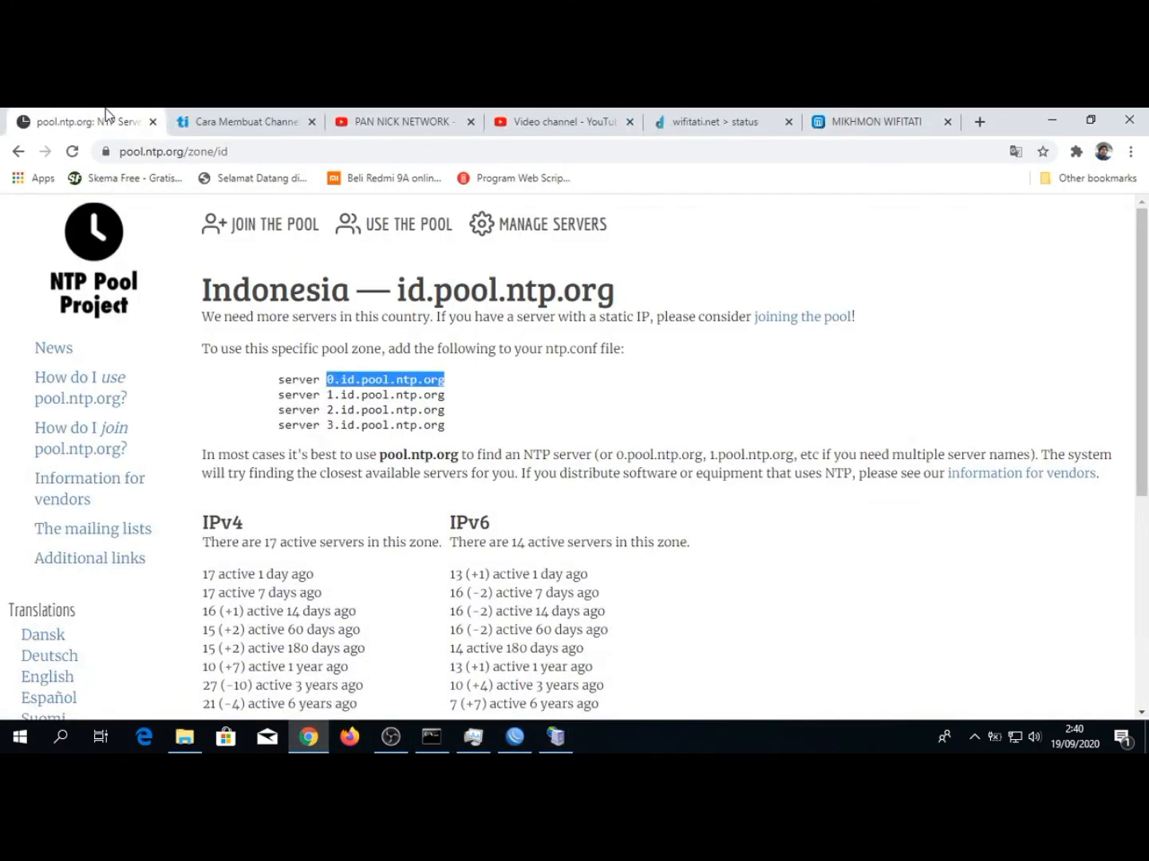
left_click(848, 111)
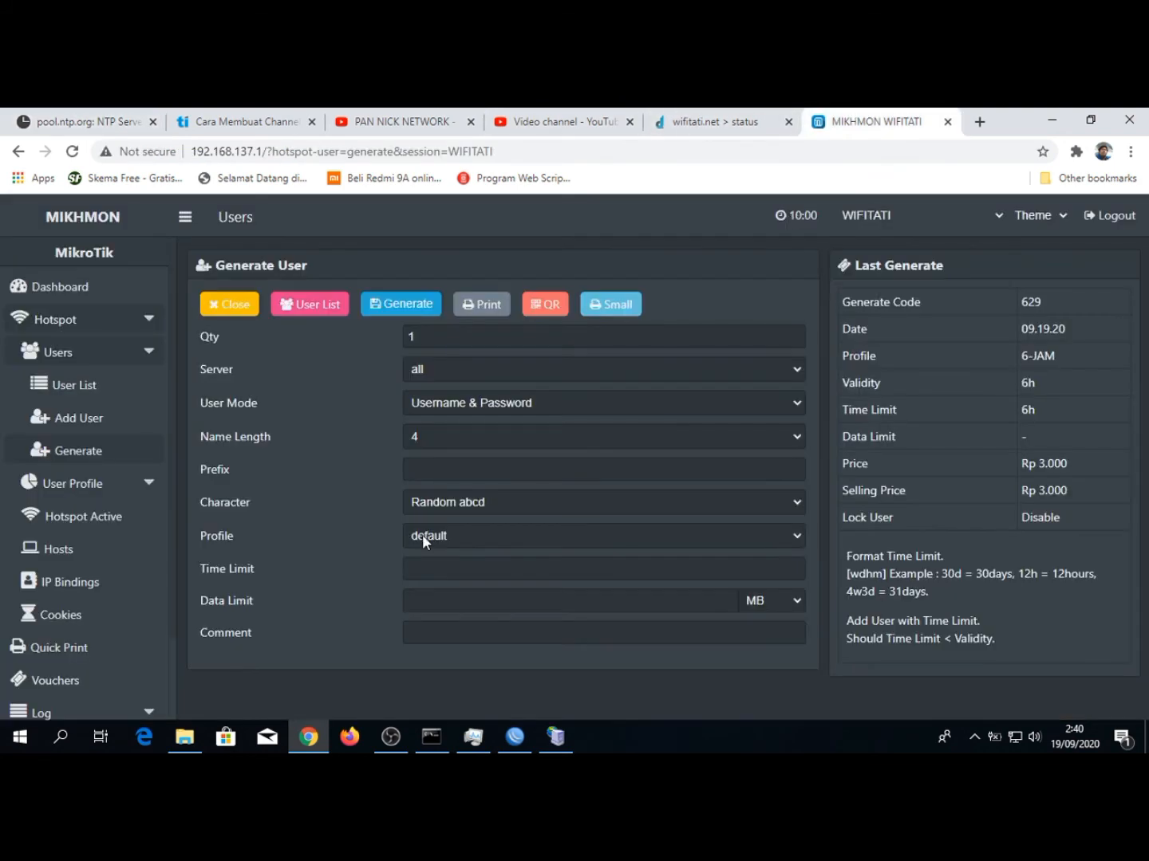
Check the active hotspot sessions and the list of hotspot hosts in Mikhmon
right_click(517, 284)
left_click(160, 466)
scroll(146, 487, "down", 2)
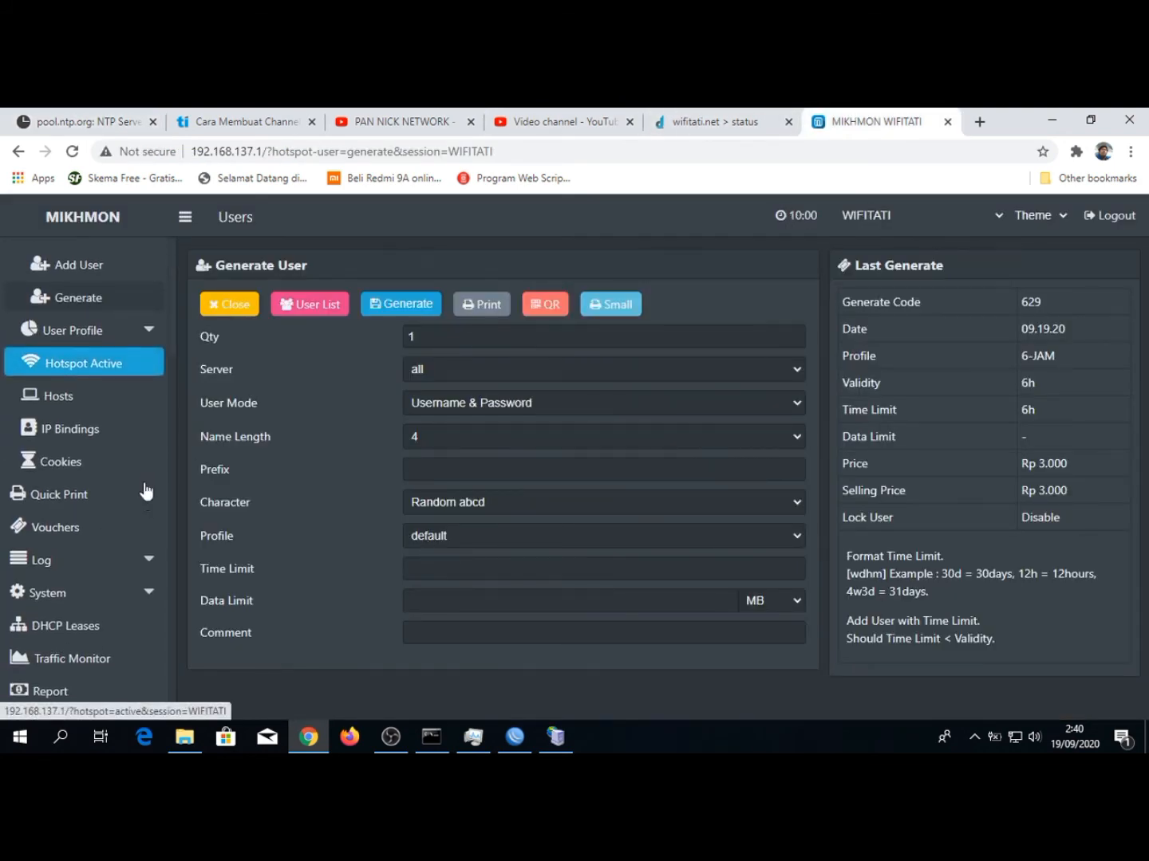
scroll(103, 466, "up", 2)
left_click(108, 511)
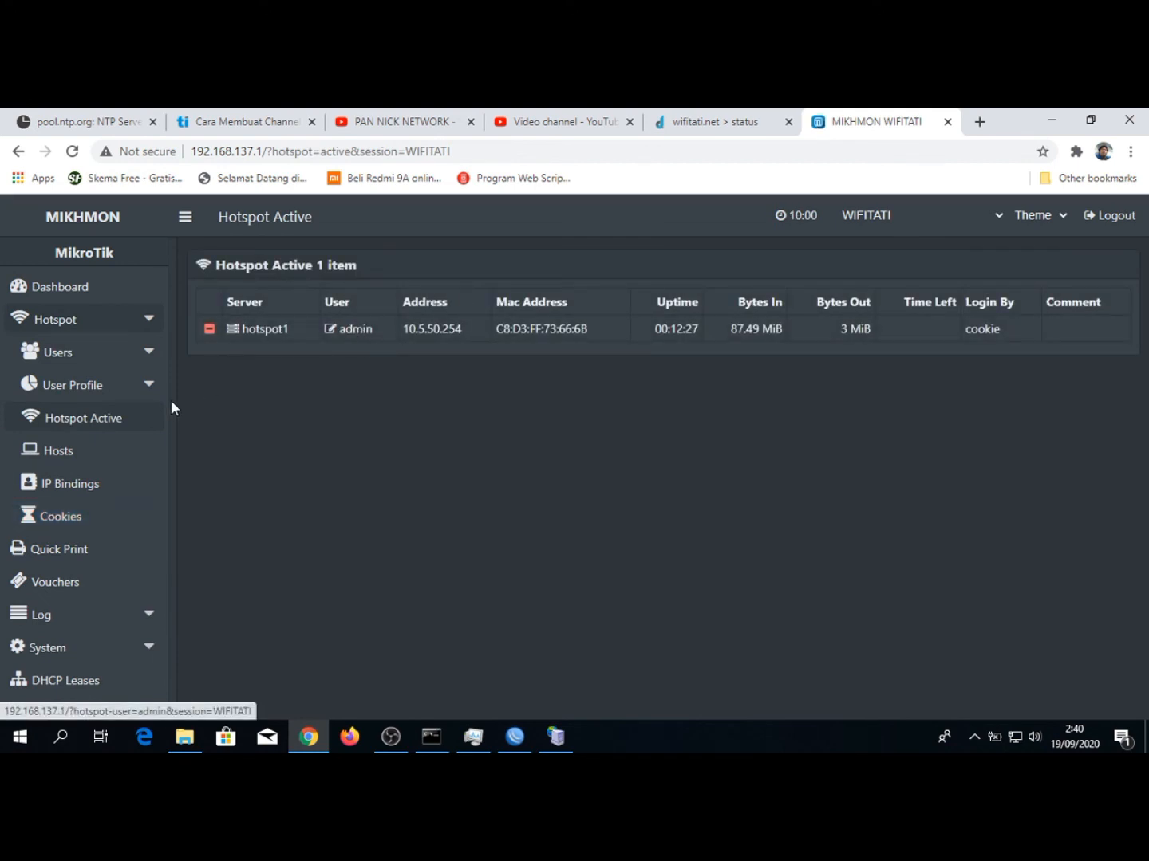
left_click(60, 461)
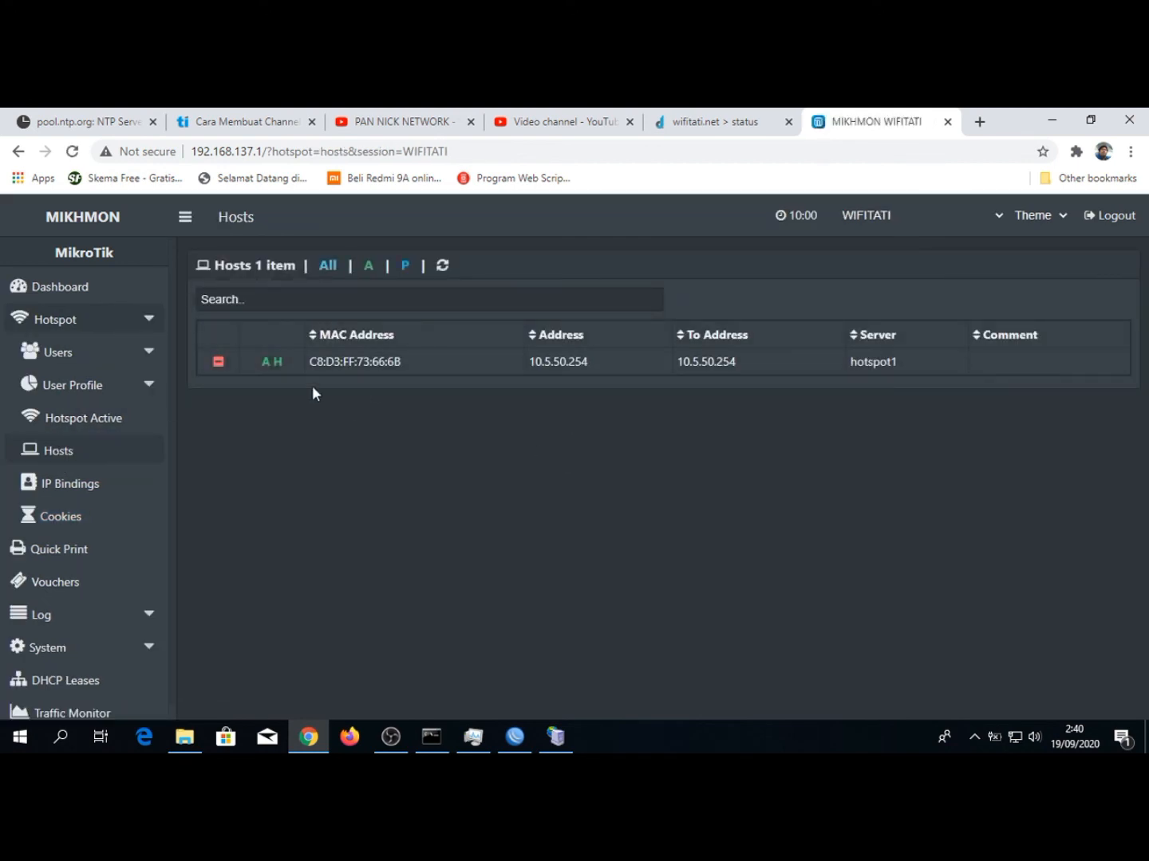
Look through the vouchers by profile, the traffic monitor and the selling report for September 2020
scroll(71, 536, "down", 1)
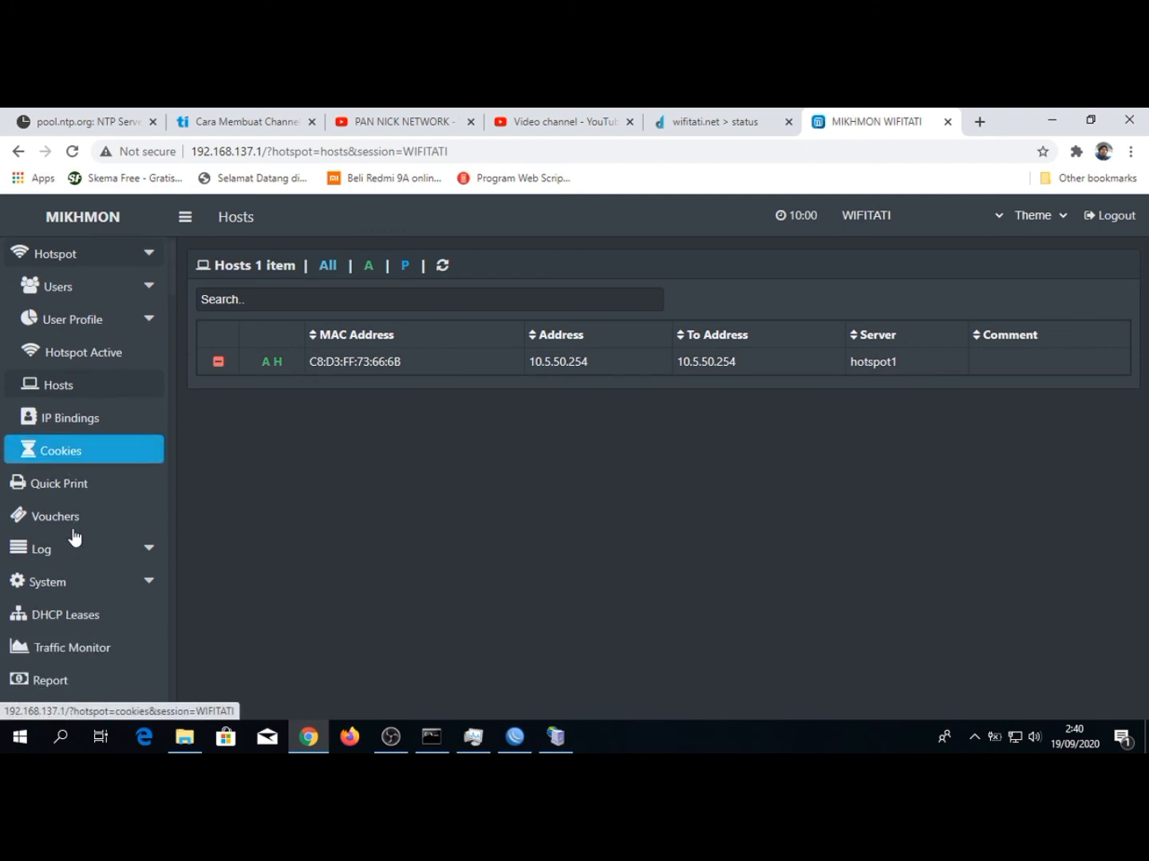
left_click(67, 521)
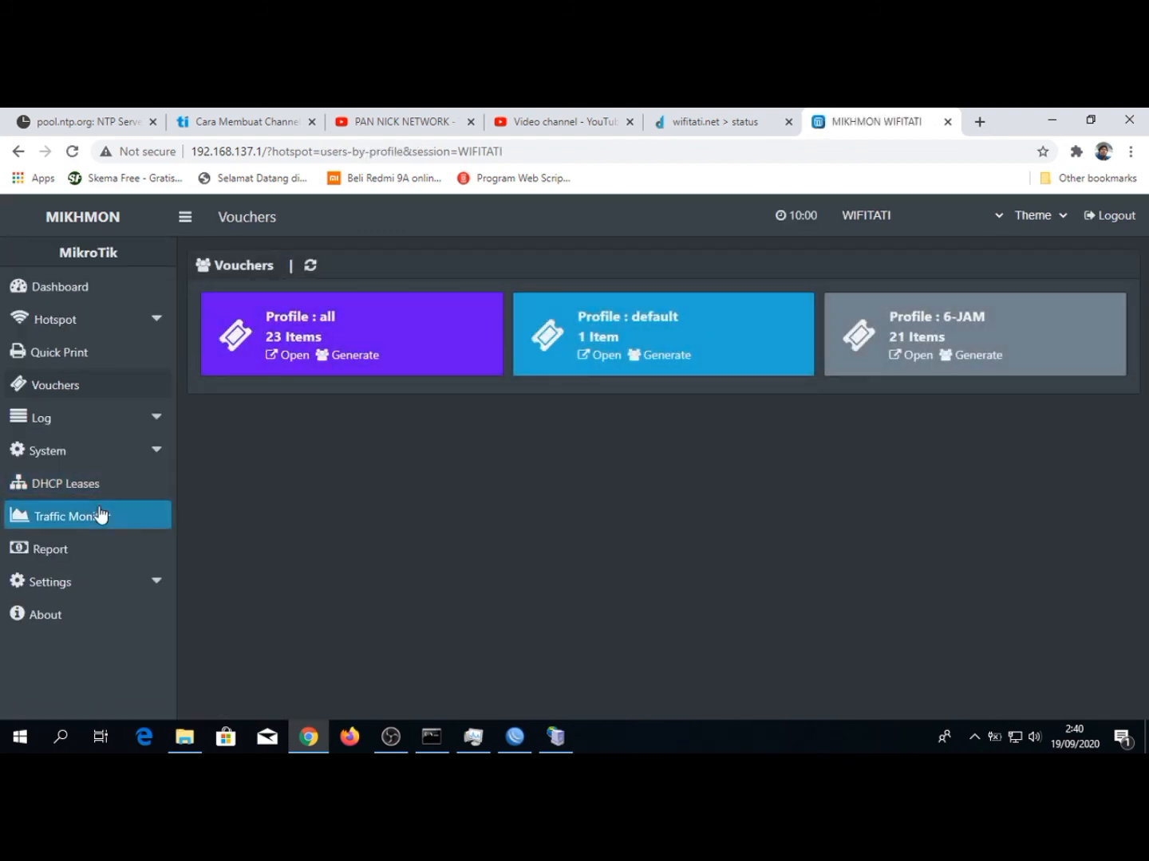
left_click(81, 527)
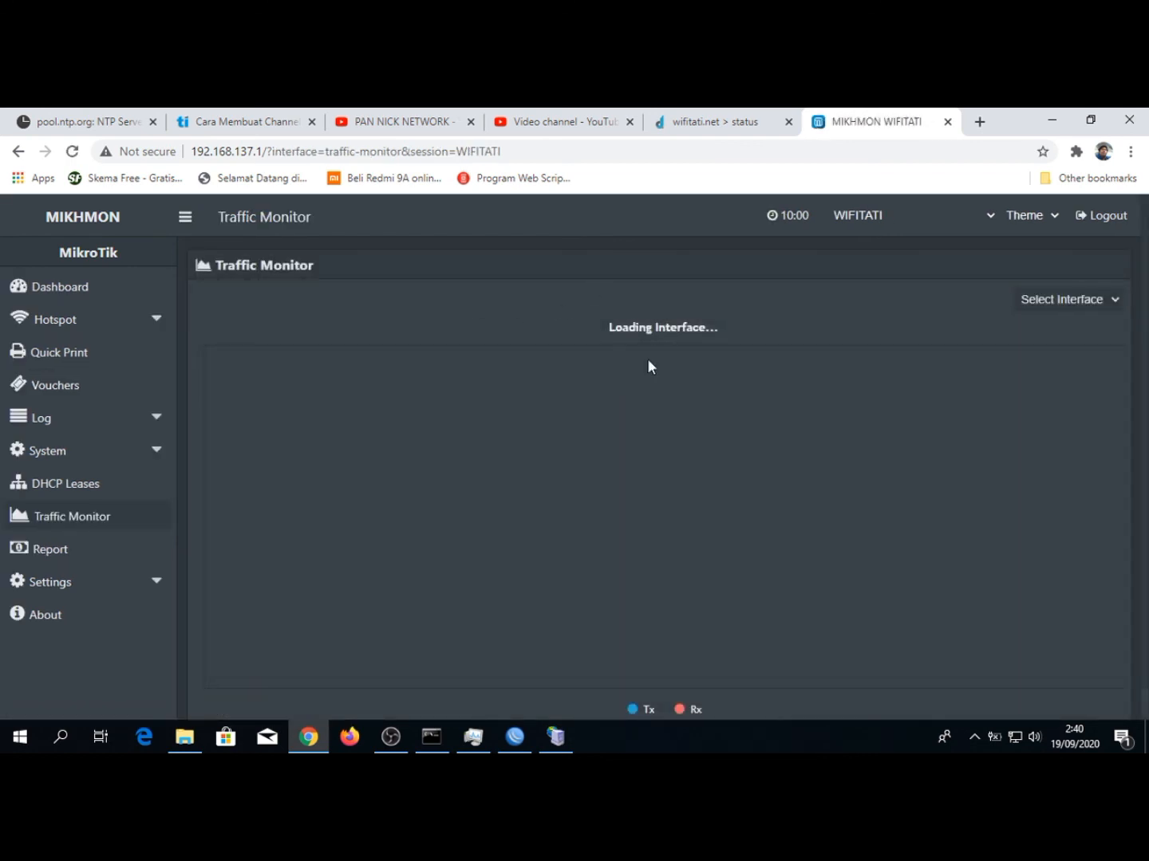
left_click(54, 552)
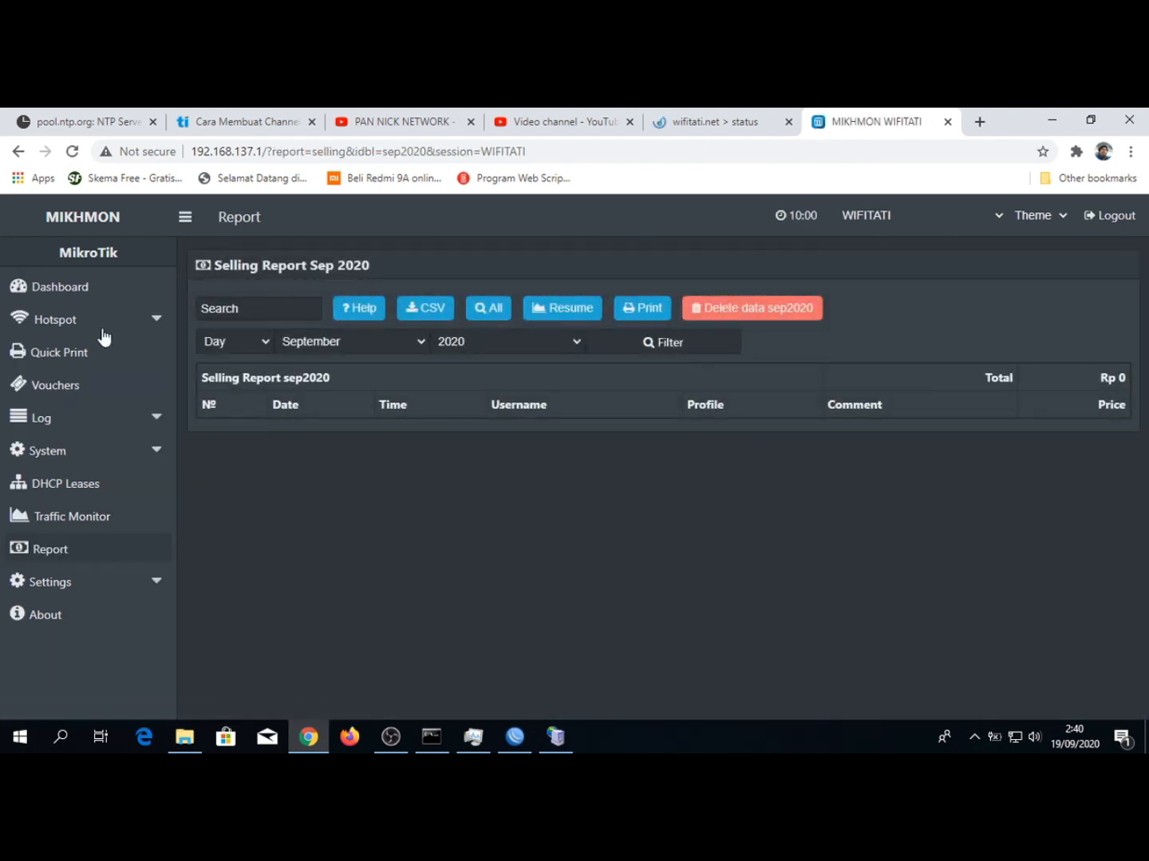
Check the Mikhmon dashboard and look through the list of all hotspot users
left_click(87, 296)
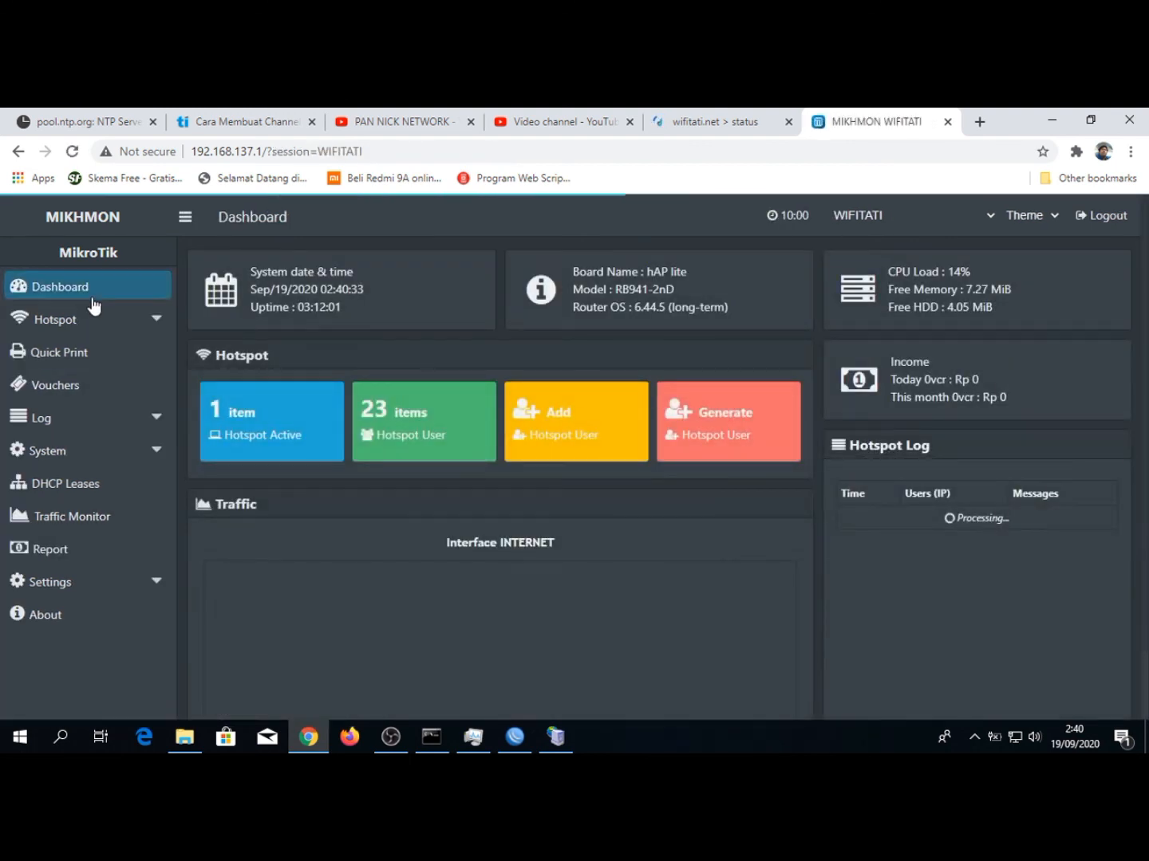
left_click(89, 319)
left_click(56, 351)
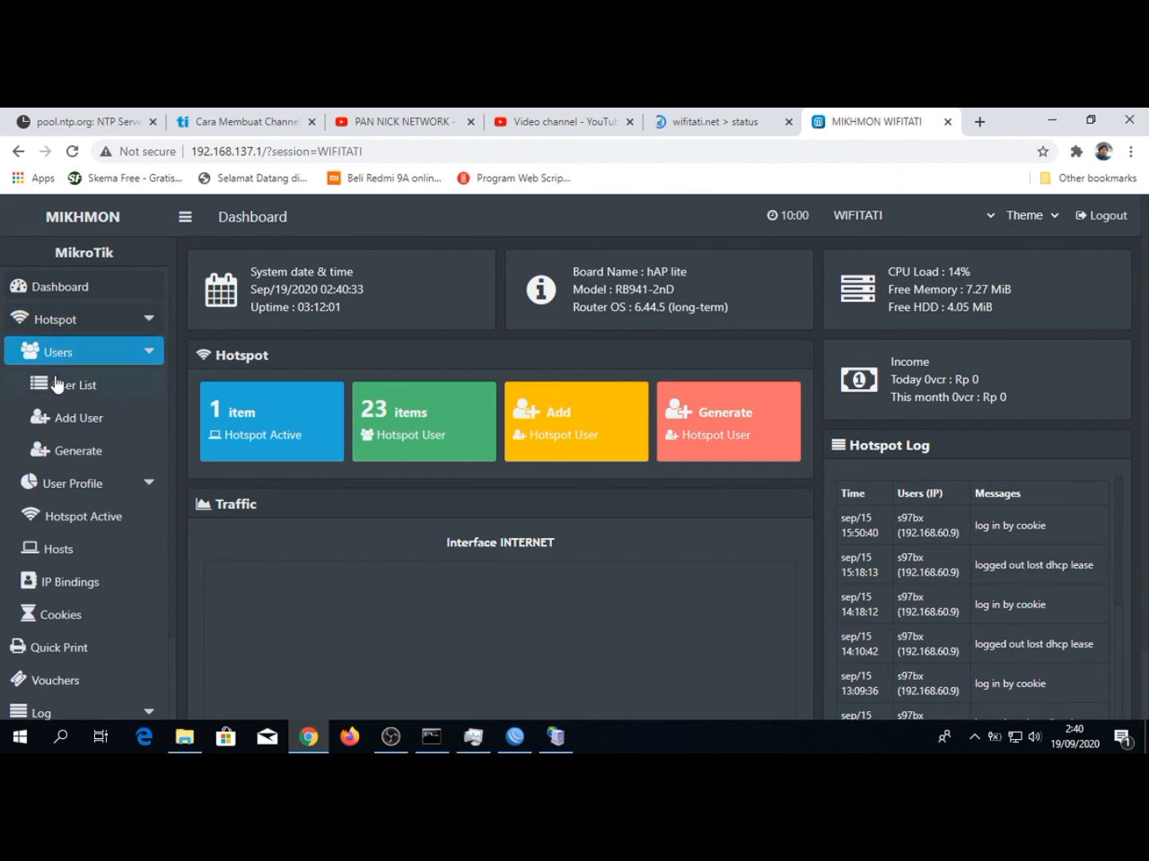
left_click(62, 383)
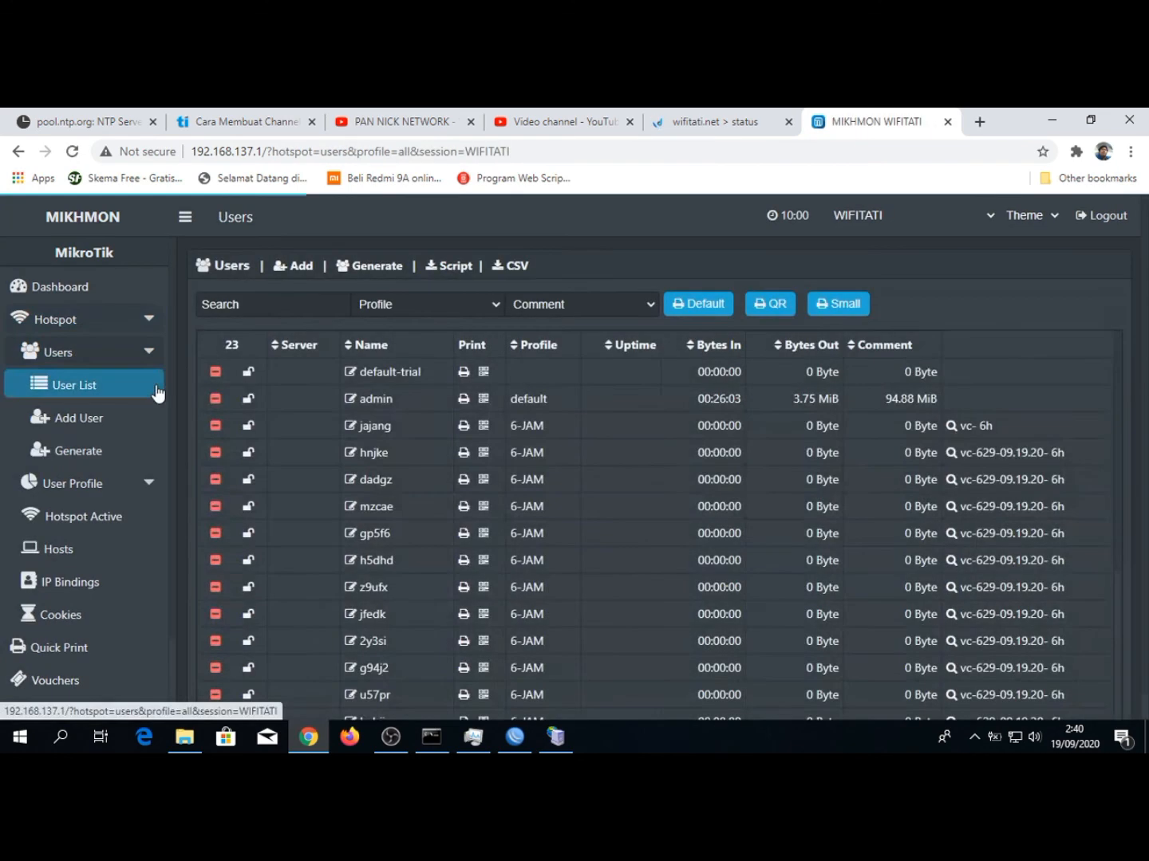
scroll(302, 558, "down", 3)
scroll(302, 558, "up", 3)
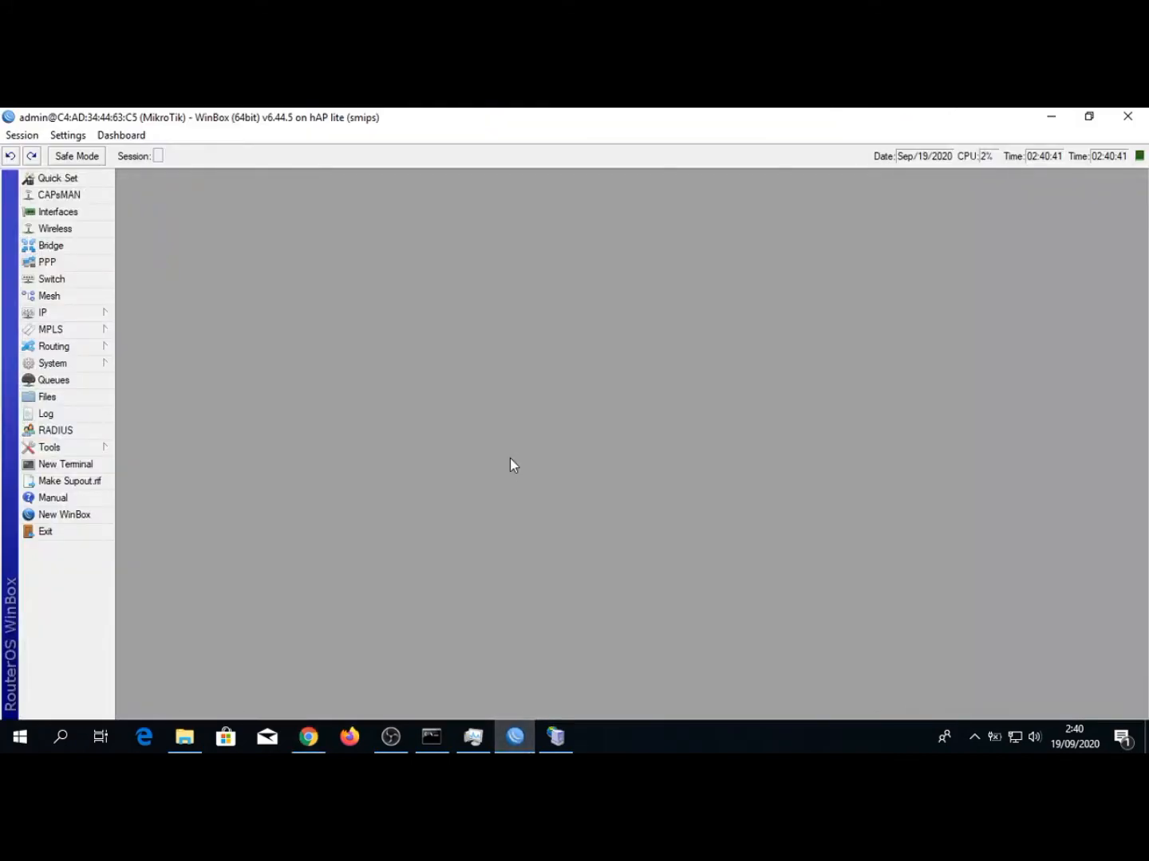
Switch to WinBox and look through the hotspot users list to compare it with the one in Mikhmon
left_click(514, 736)
left_click(47, 313)
left_click(154, 464)
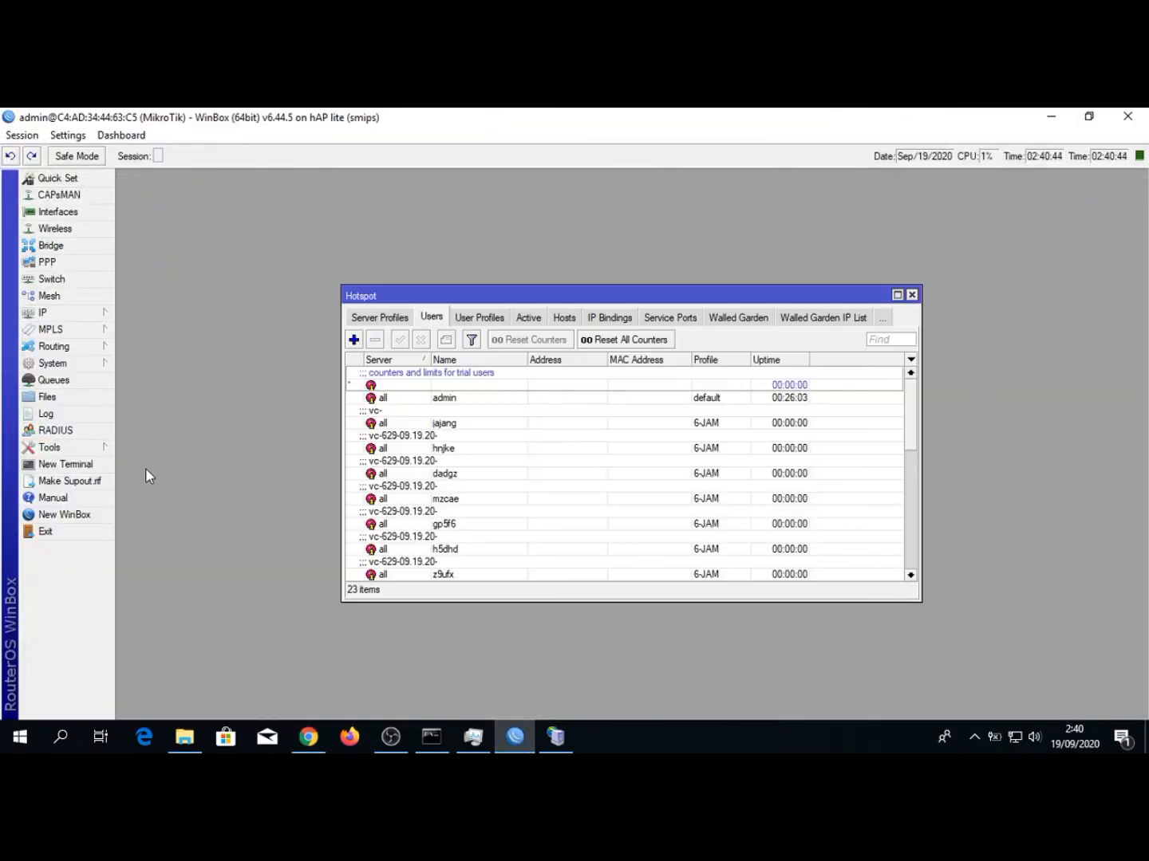
scroll(408, 527, "down", 5)
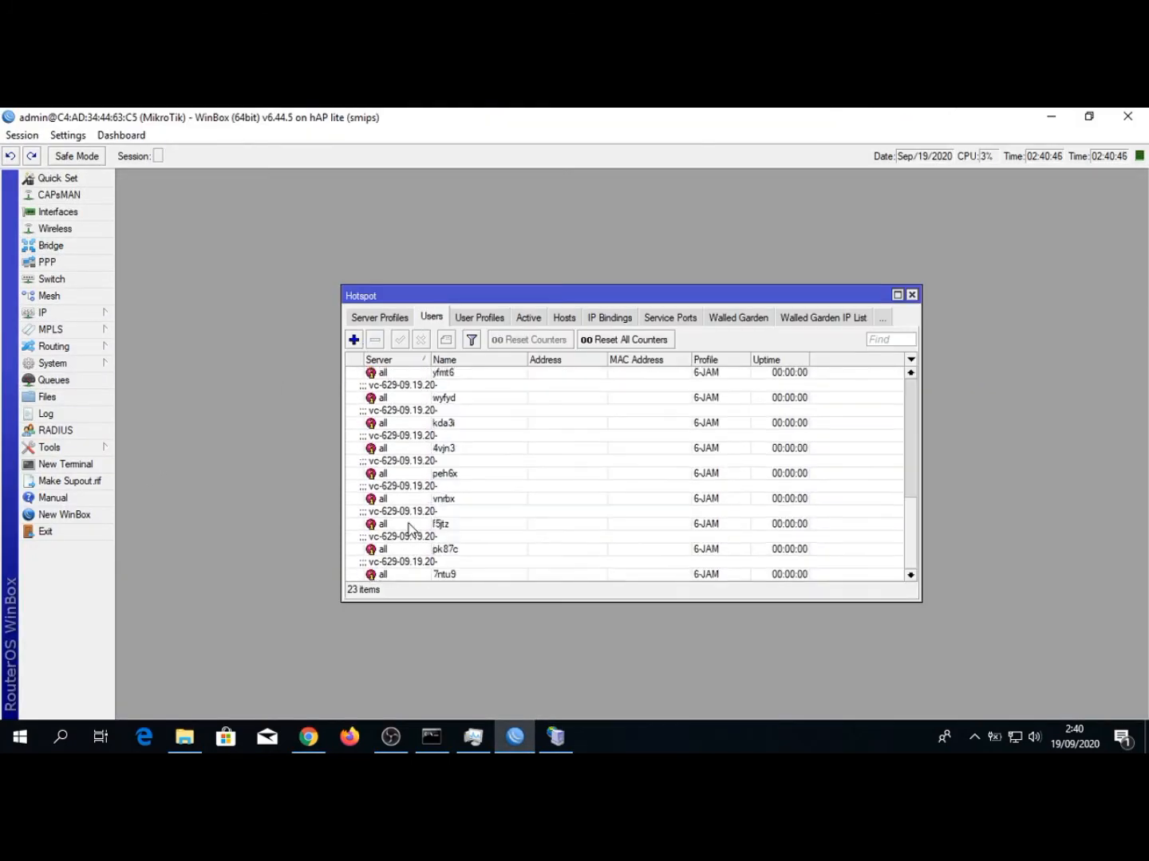
scroll(409, 528, "up", 5)
Switch back to Chrome and start a new user profile named 1-BULAN with address pool none and 1 shared user
left_click(308, 735)
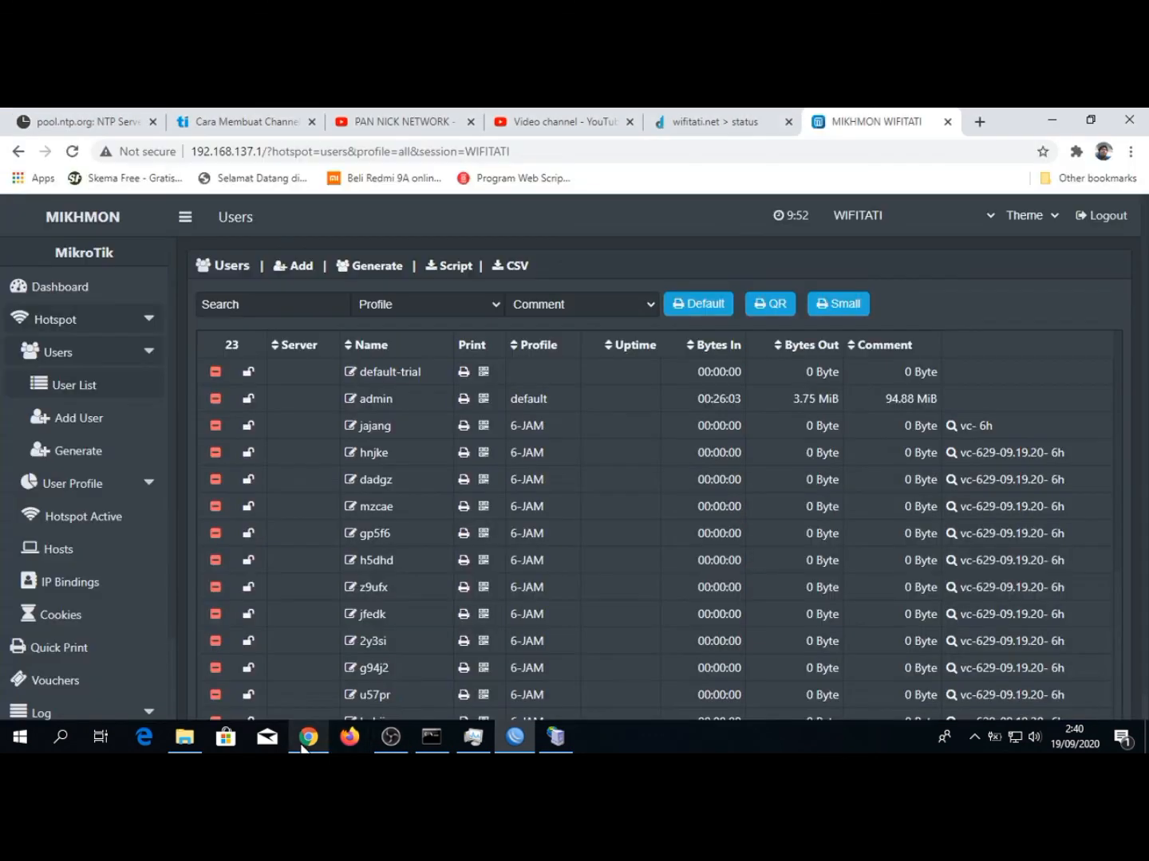
scroll(92, 432, "down", 2)
left_click(90, 320)
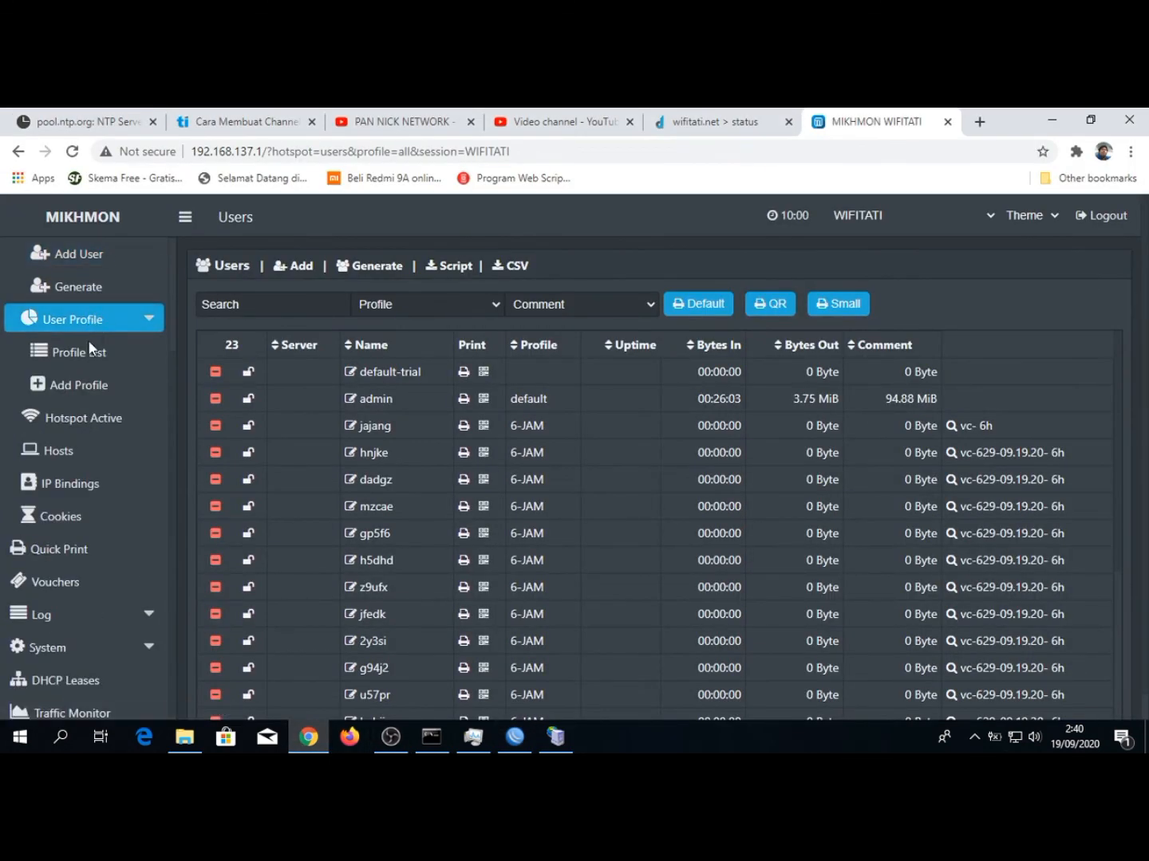
left_click(77, 389)
left_click(521, 340)
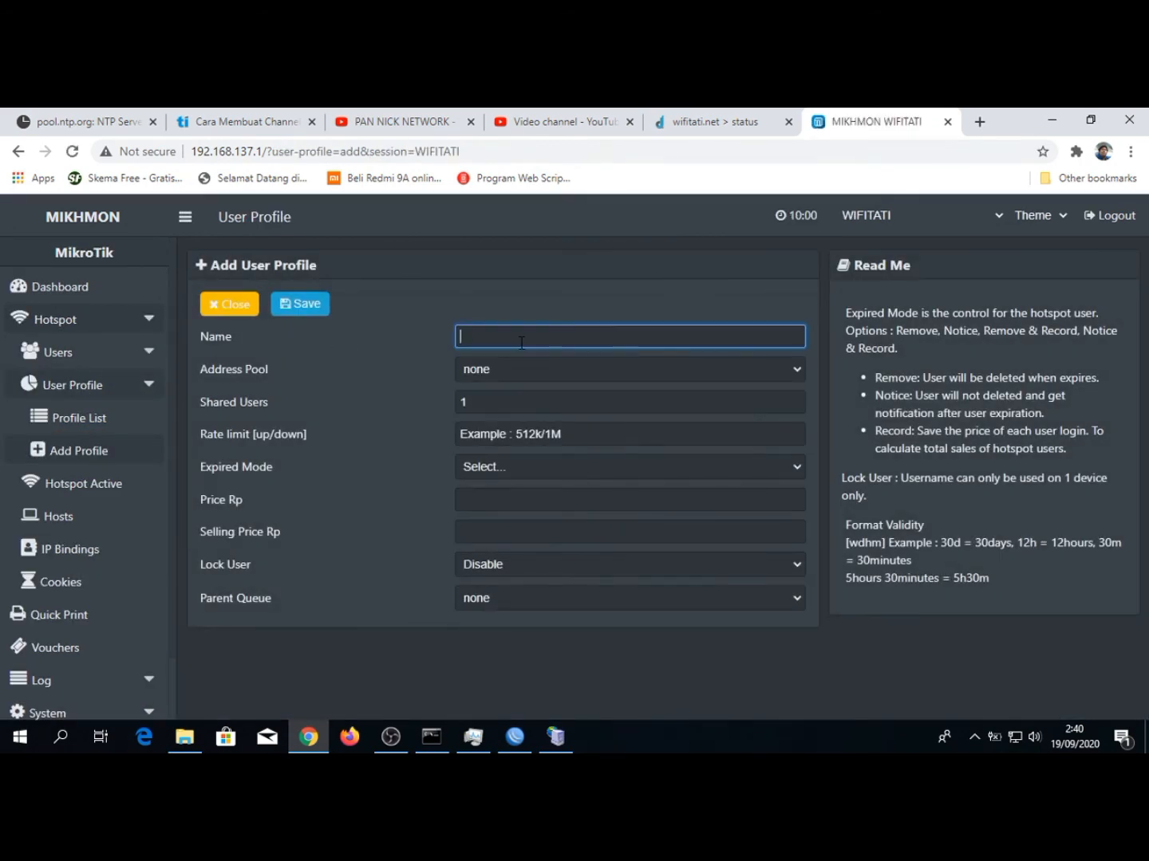
type("1 BULAN")
left_click(498, 372)
left_click(493, 374)
left_click(489, 404)
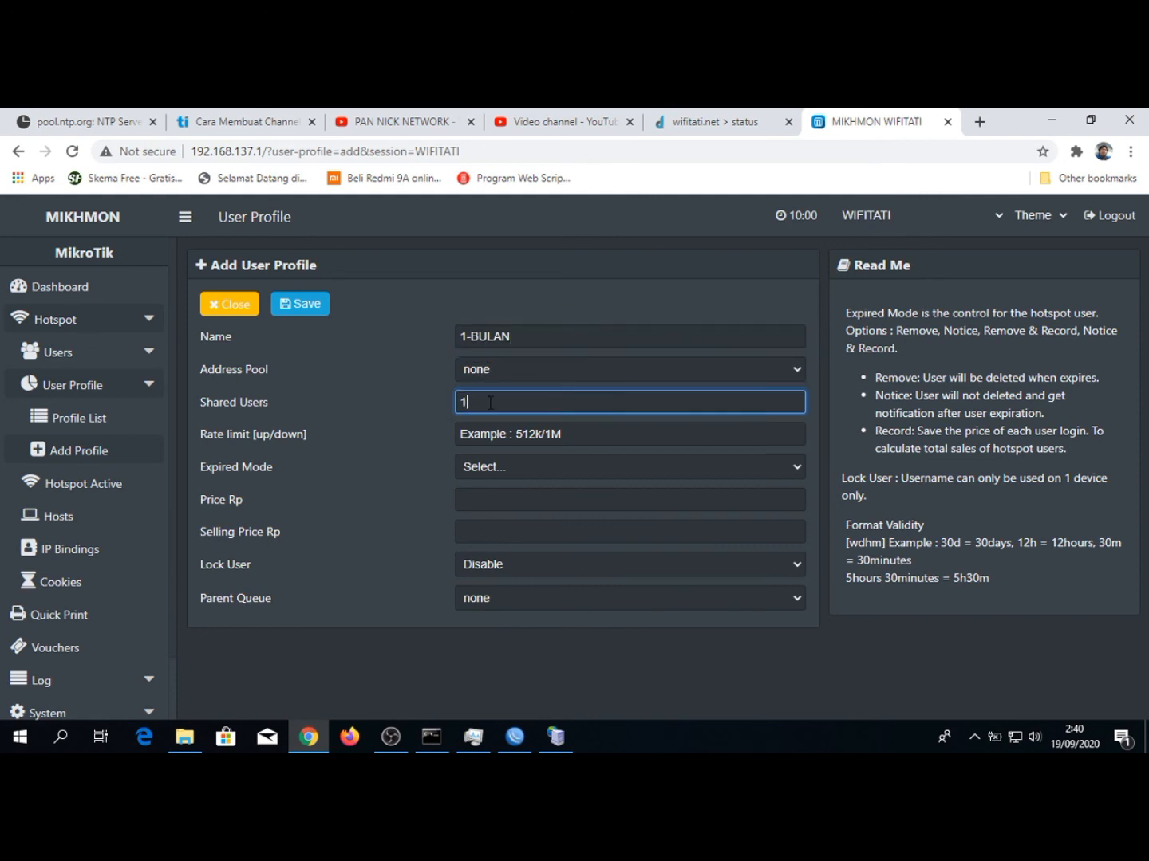
Set the 1-BULAN profile's rate limit to 1M/2M and its expired mode to Notice & Record
left_click(490, 434)
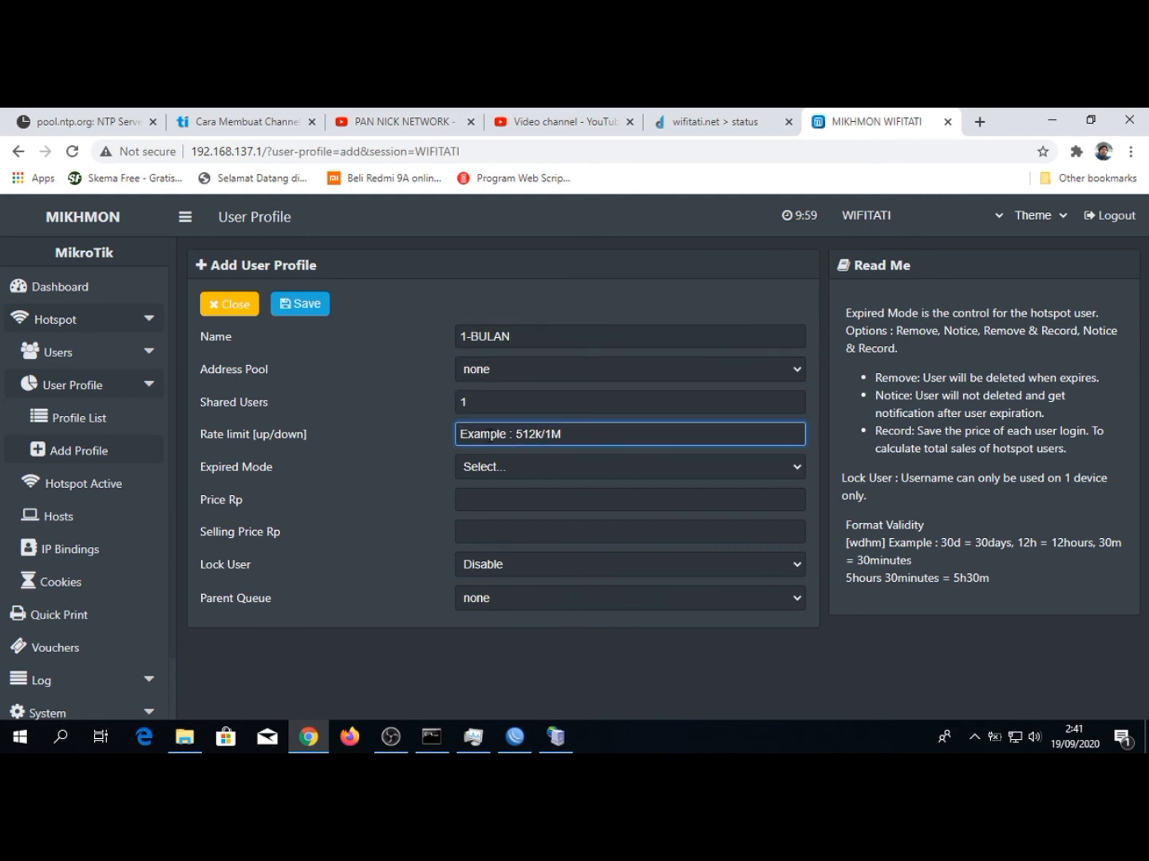
type("1M")
key("BackSpace")
type("/2M")
left_click(485, 468)
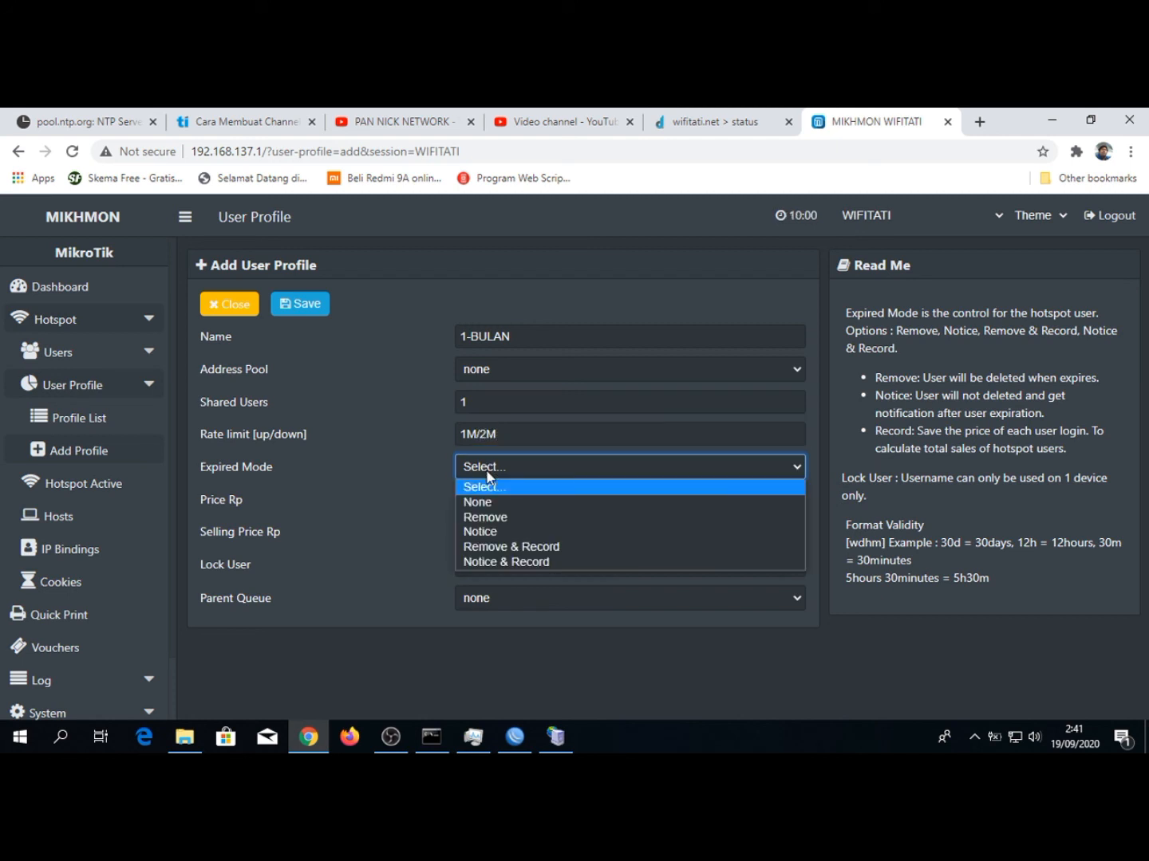
left_click(502, 562)
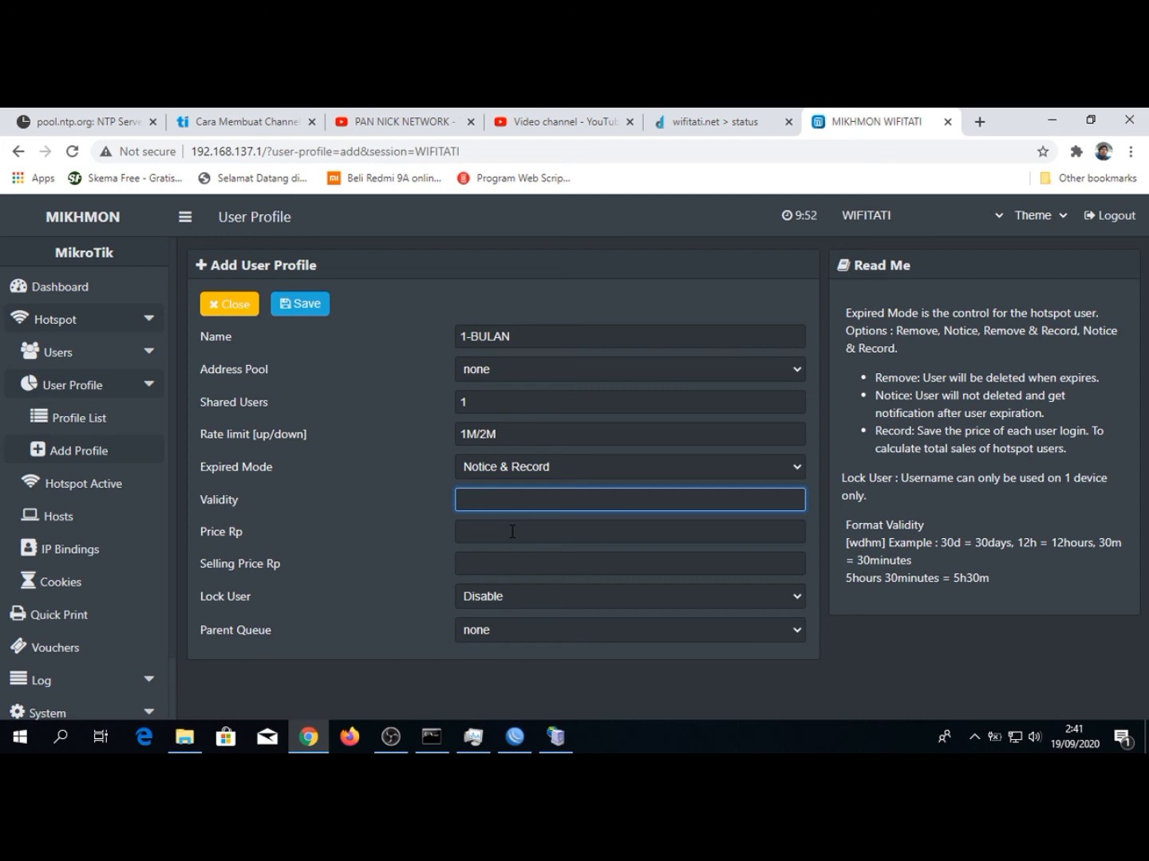
Give the 1-BULAN profile a validity of 30d and set both its price and selling price to Rp 80000
type("30d")
left_click(513, 532)
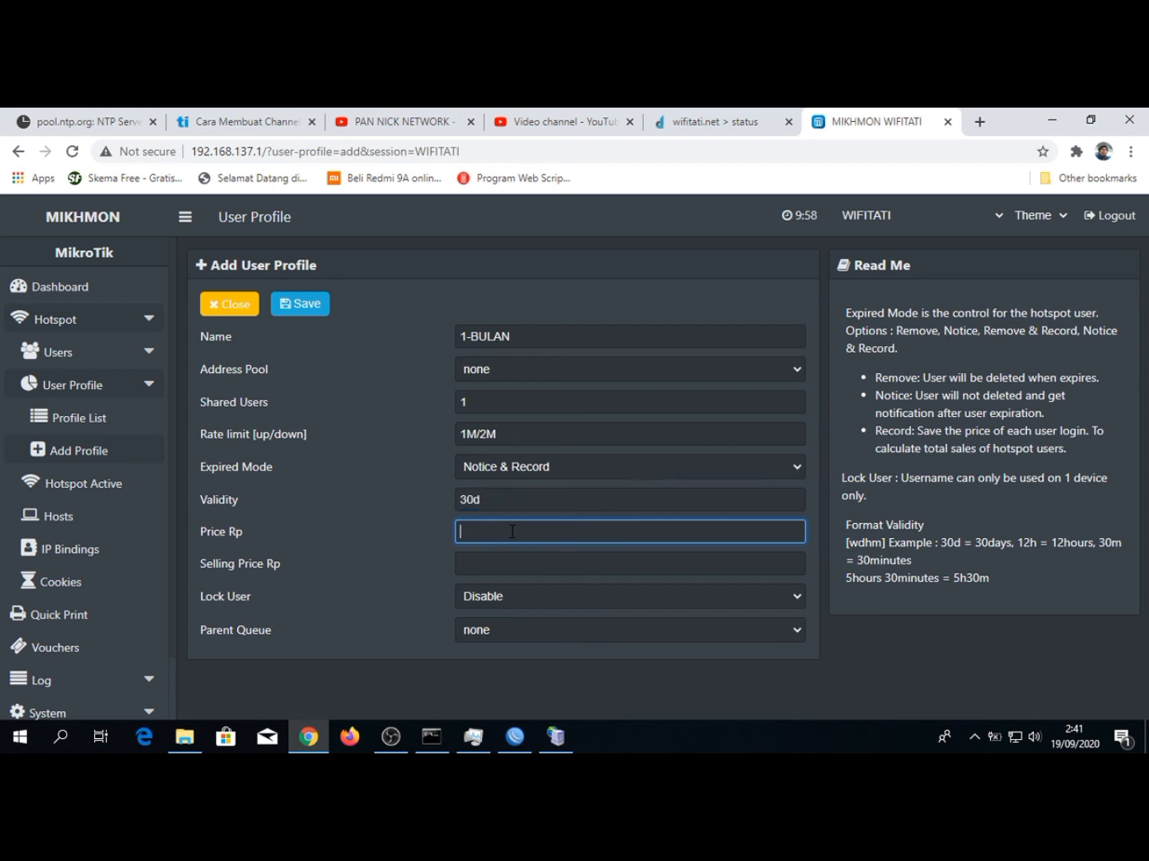
type("80")
key("Tab")
type("80000")
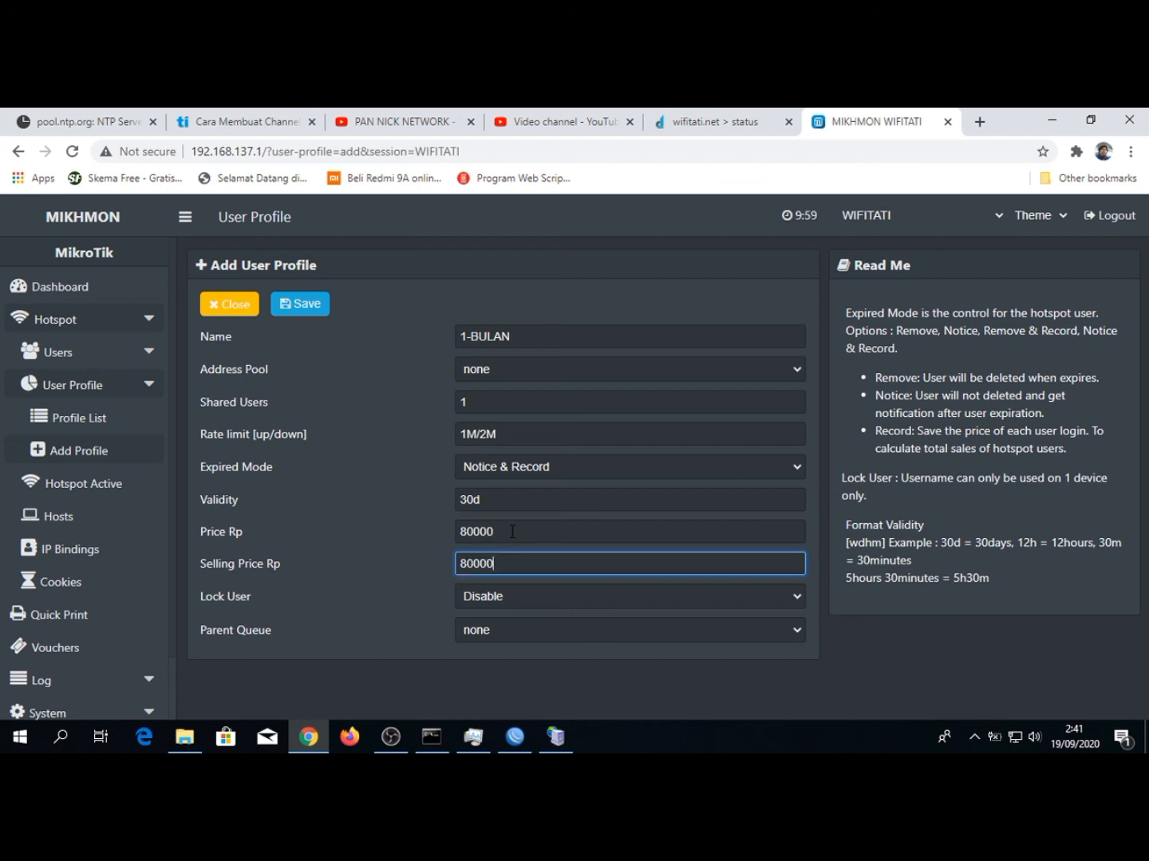
Enable Lock User for the 1-BULAN profile, keep the parent queue at none, and save the profile
left_click(466, 595)
left_click(474, 632)
left_click(475, 637)
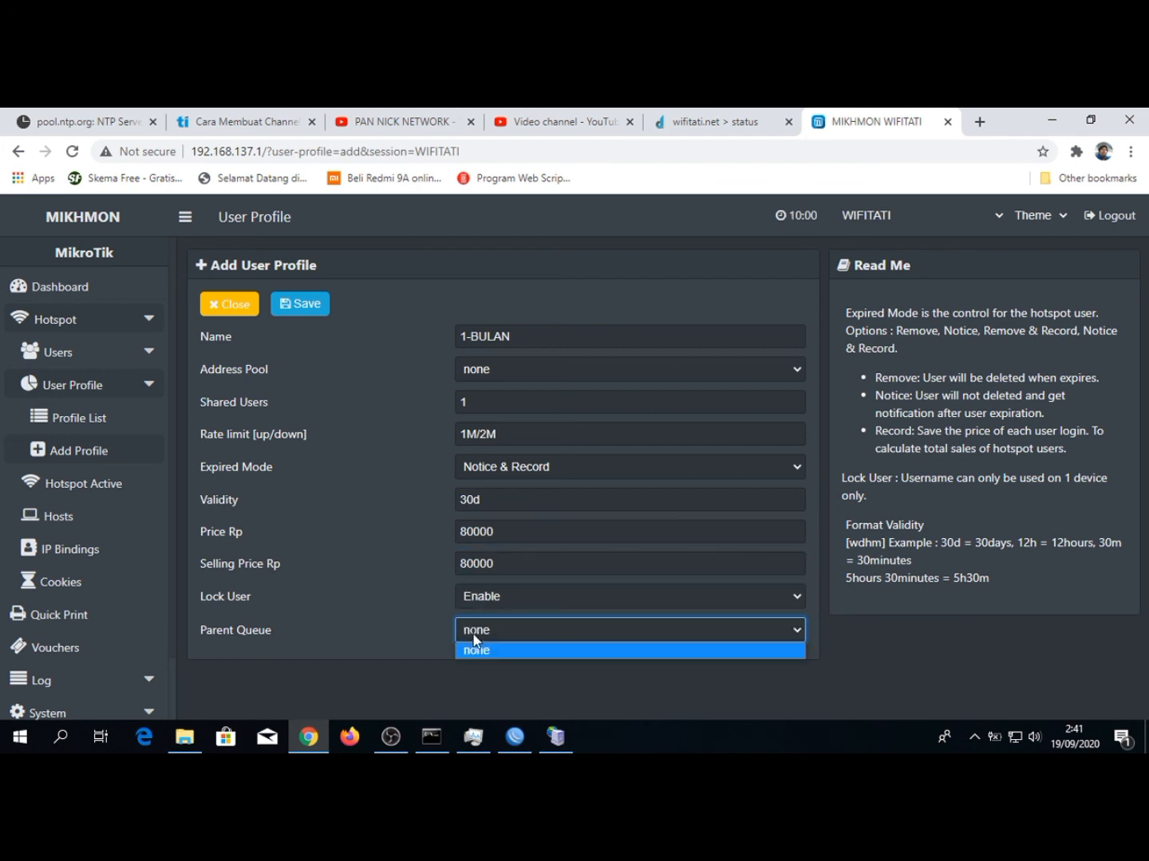
left_click(473, 635)
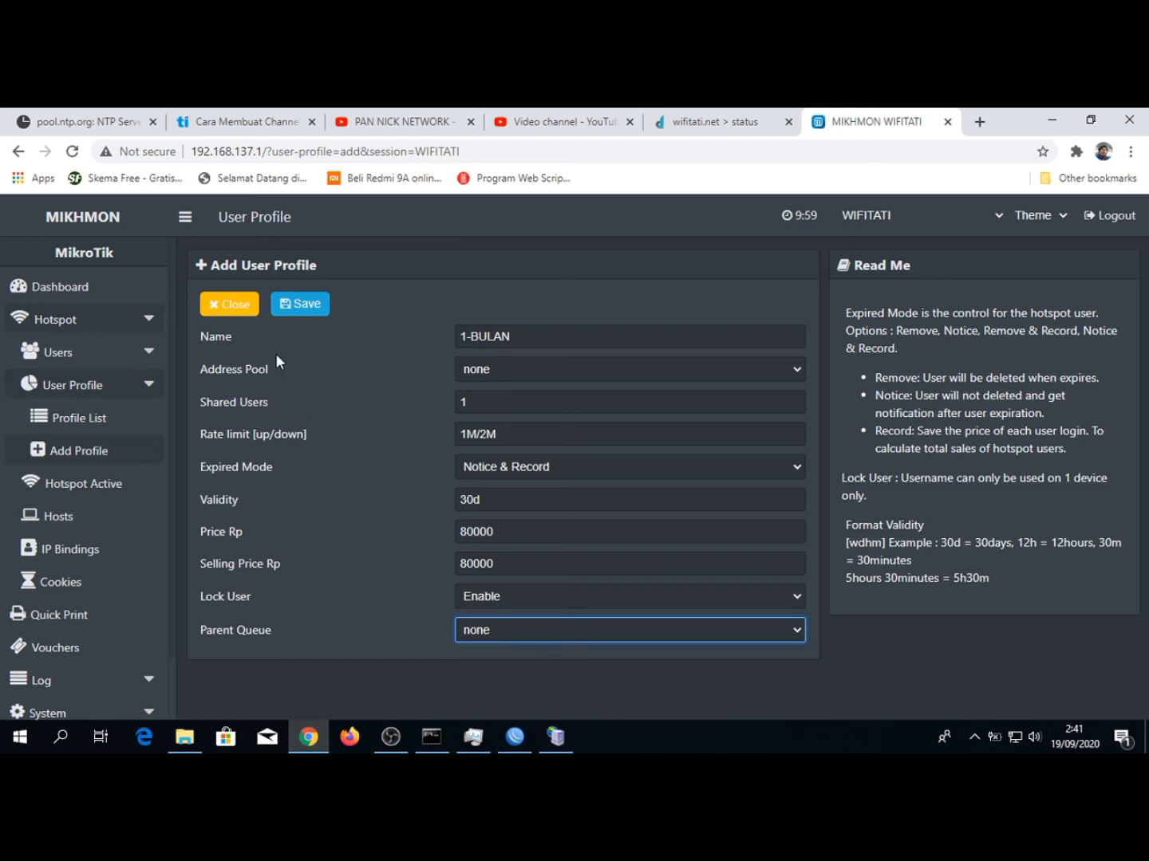
left_click(300, 306)
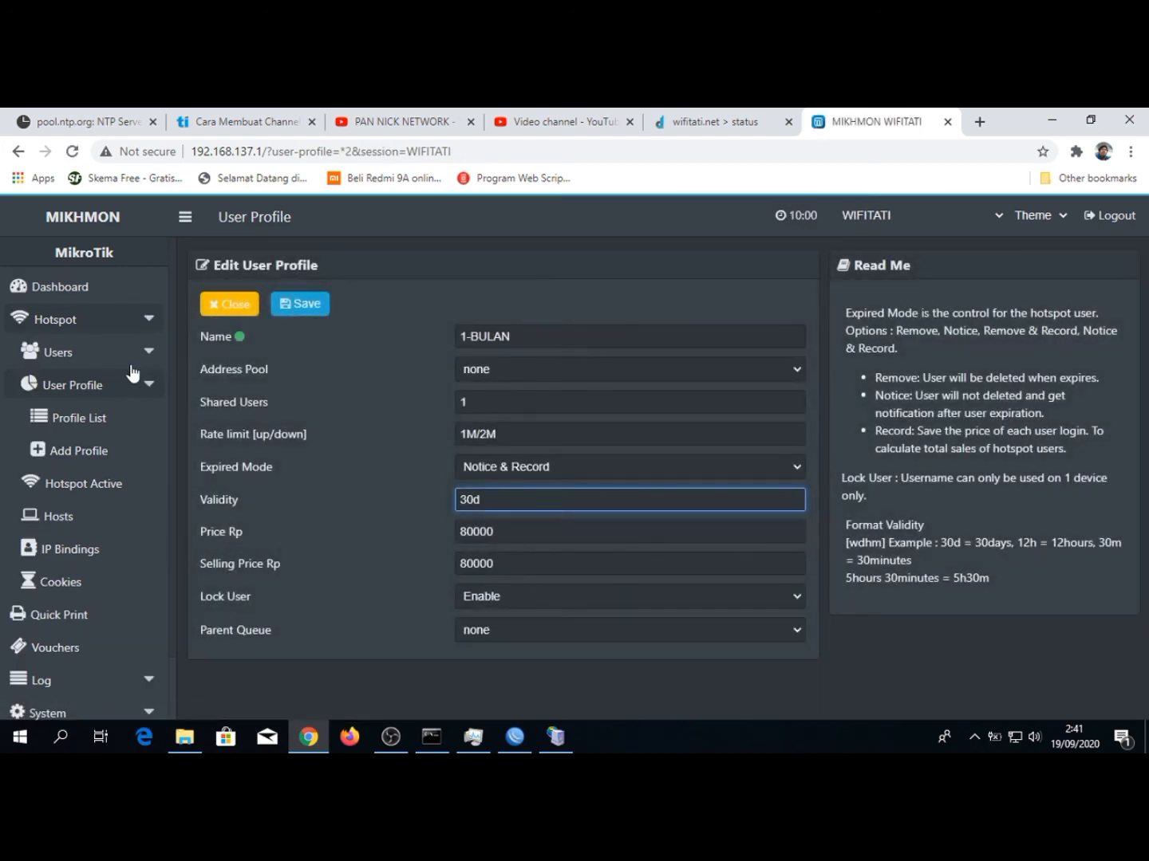
Look over the Generate User form, the Add User form and the hotspot user list in Mikhmon
left_click(76, 352)
left_click(83, 449)
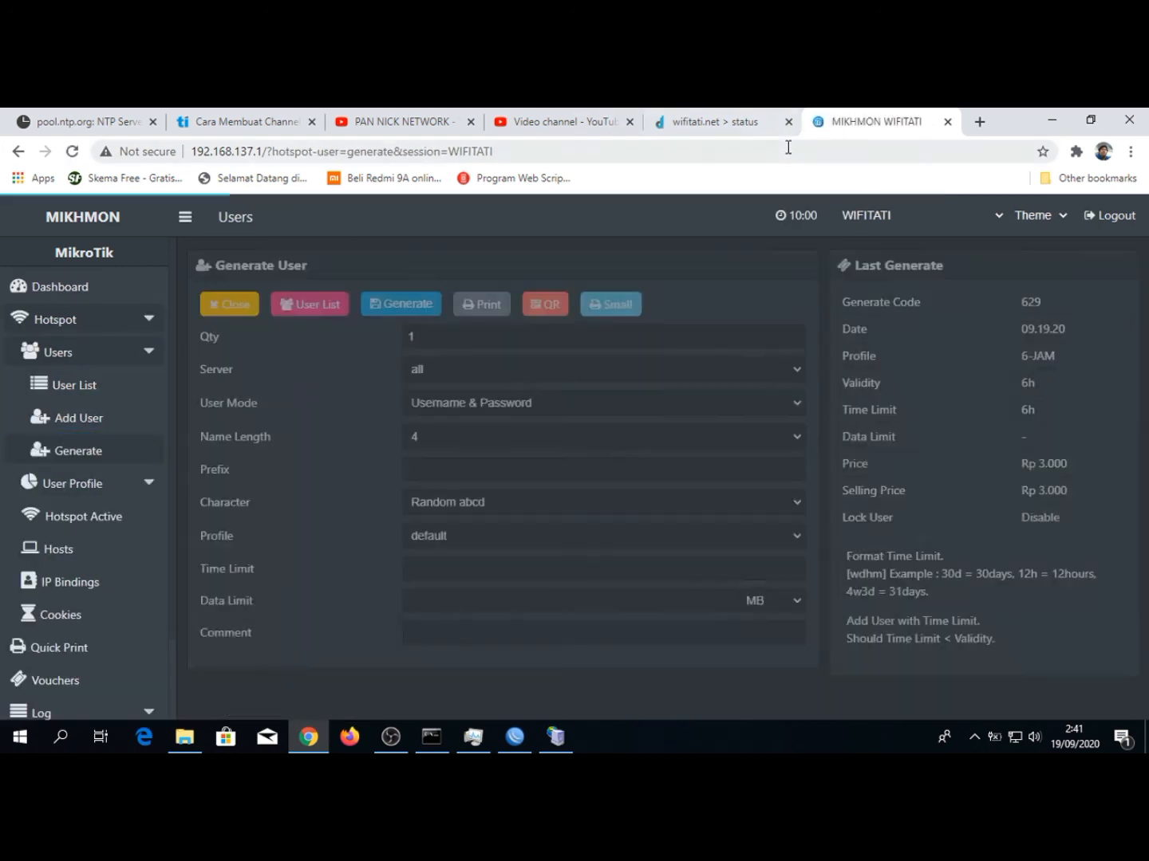
left_click(77, 420)
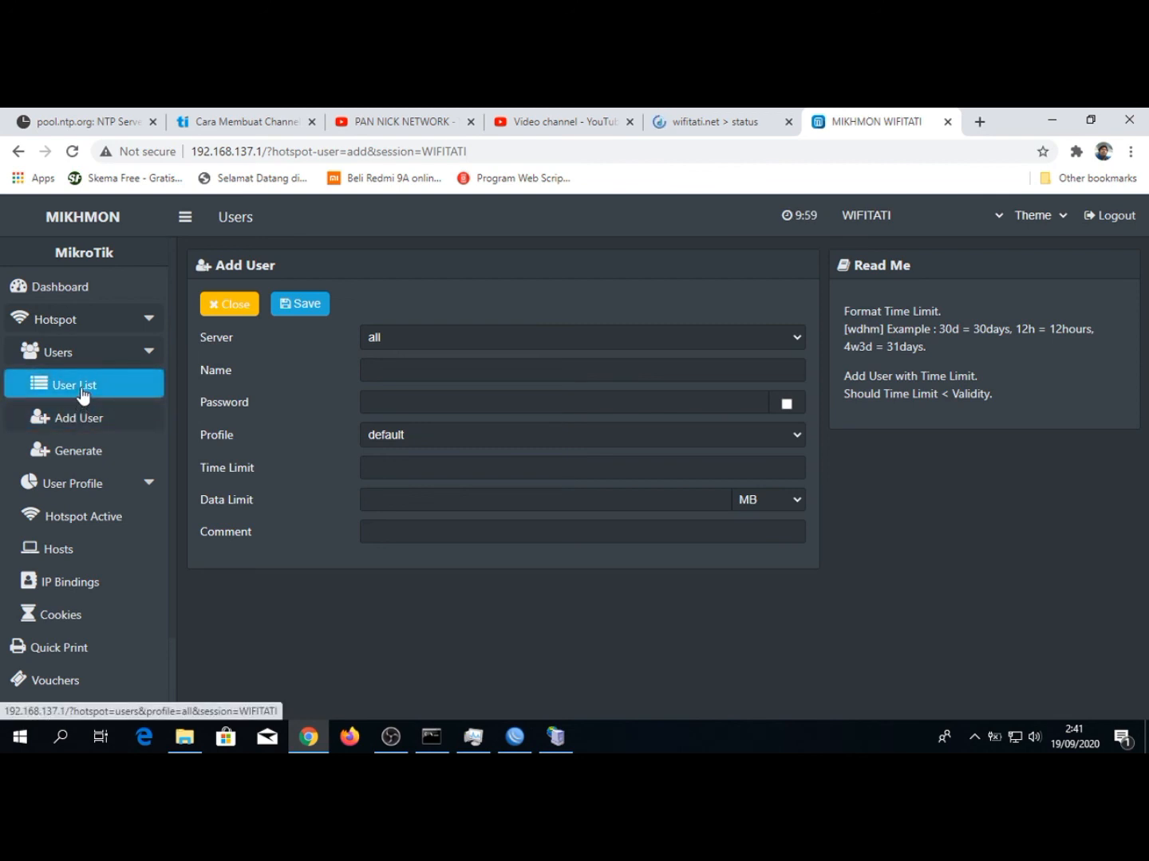
left_click(83, 387)
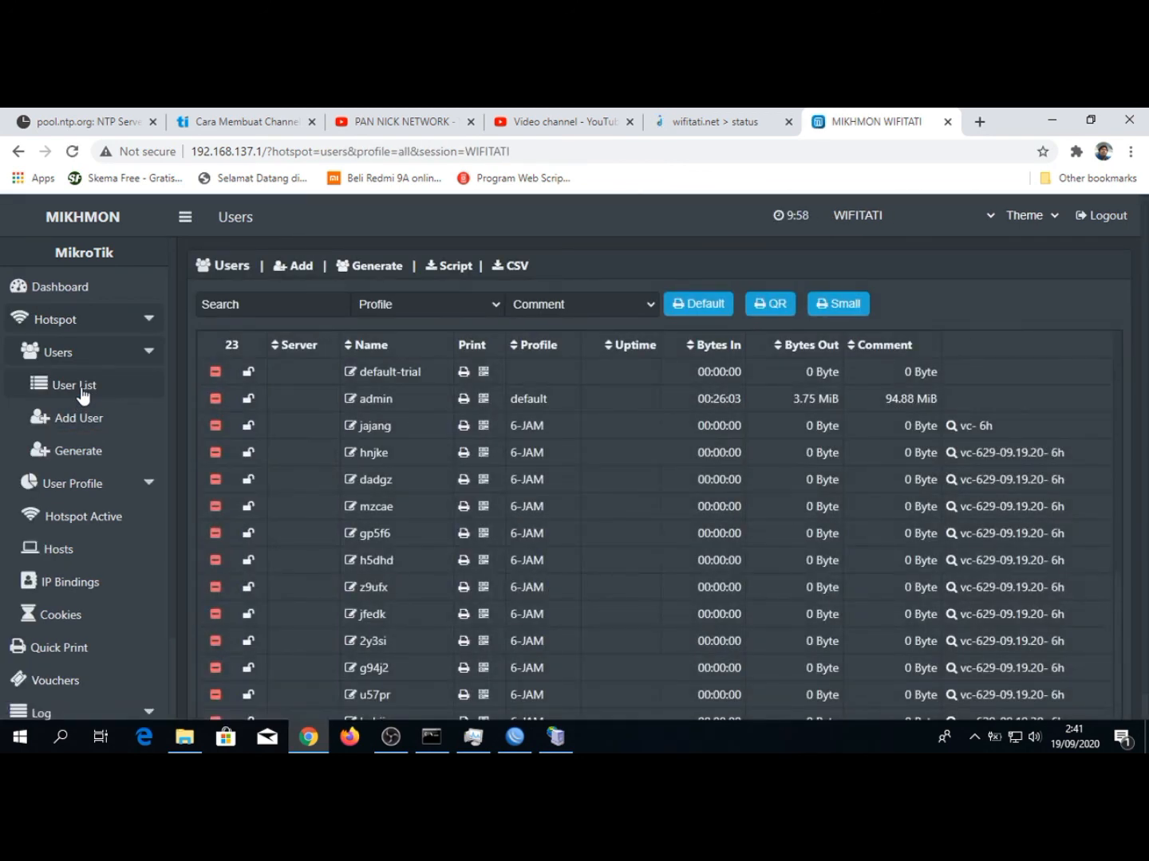
left_click(130, 352)
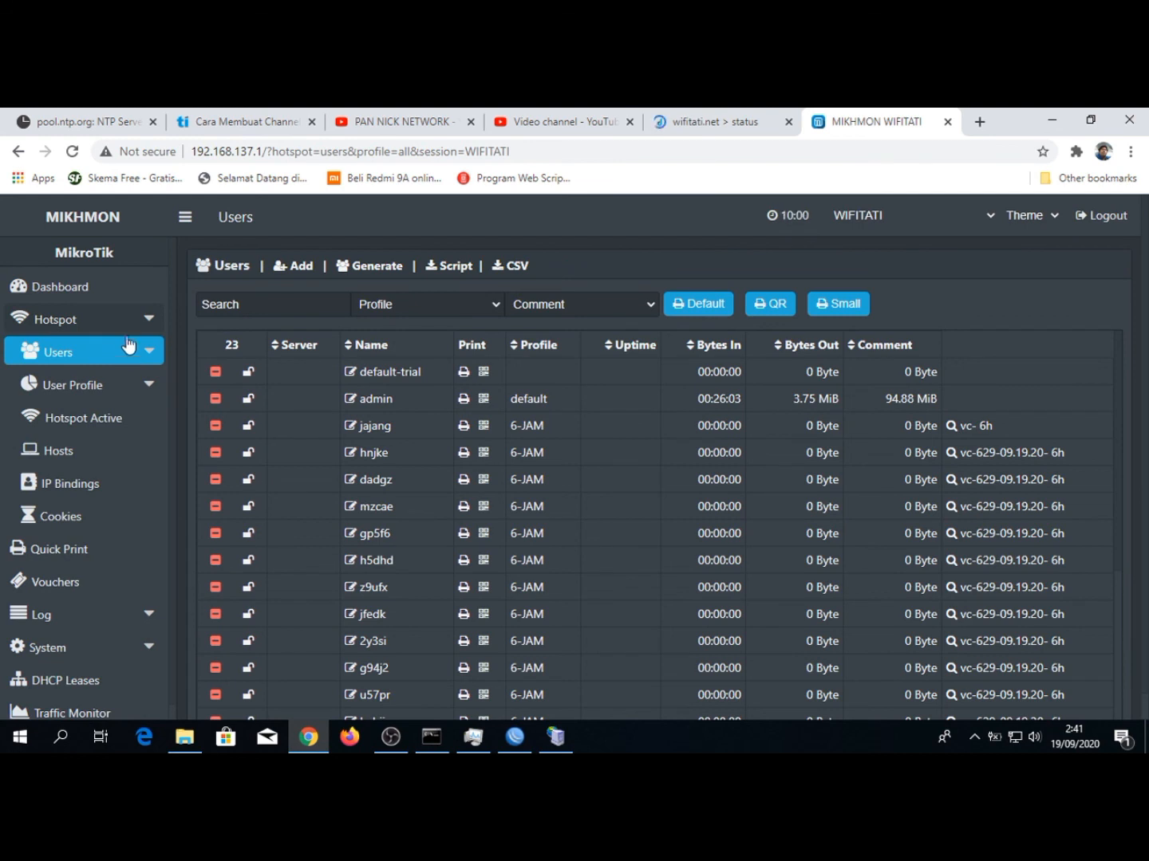
left_click(145, 324)
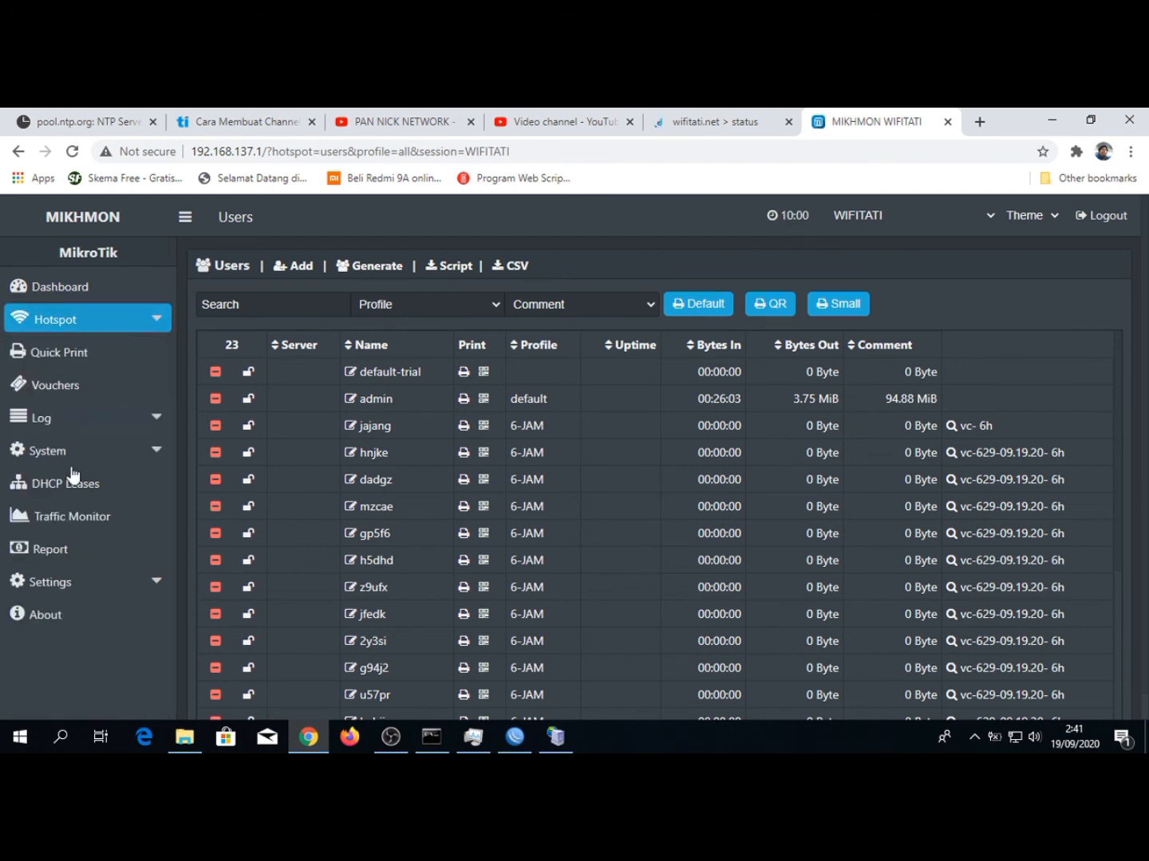
View the default voucher template in Mikhmon's Template Editor, then return to the dashboard
left_click(65, 590)
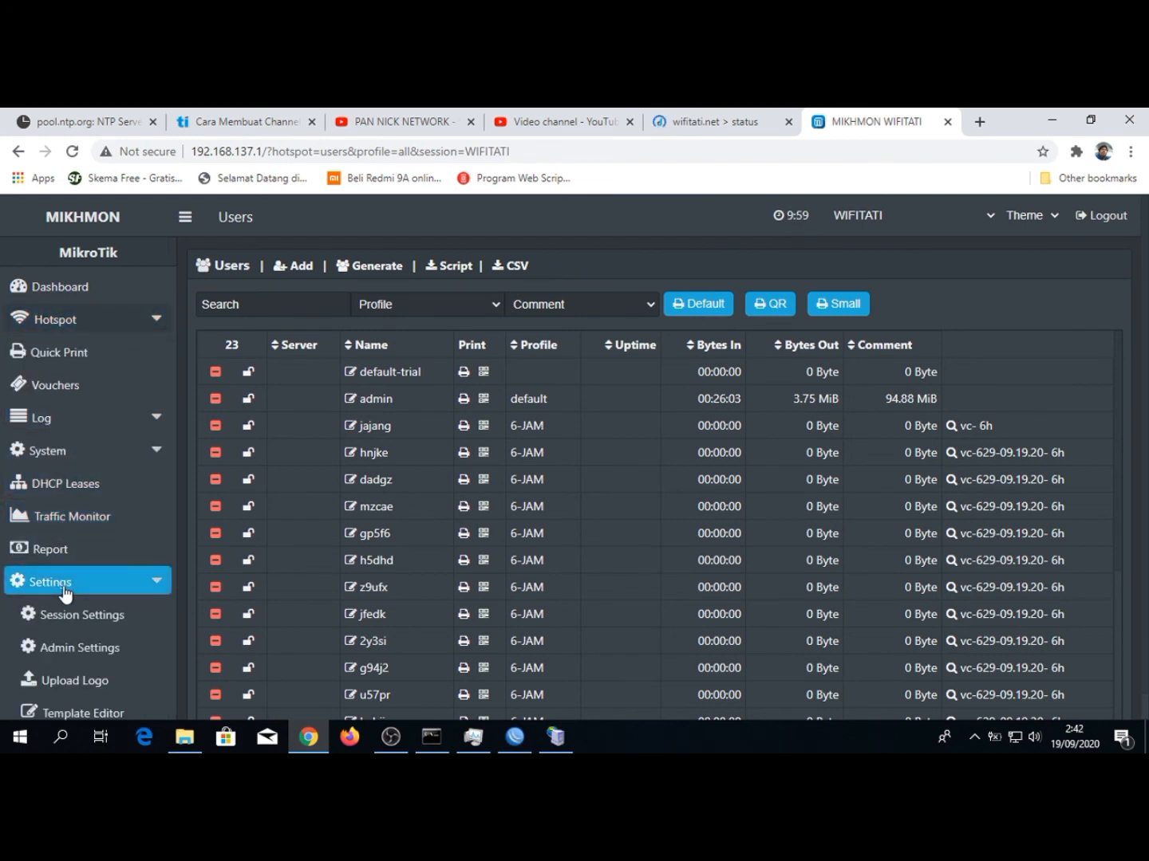
scroll(64, 590, "down", 1)
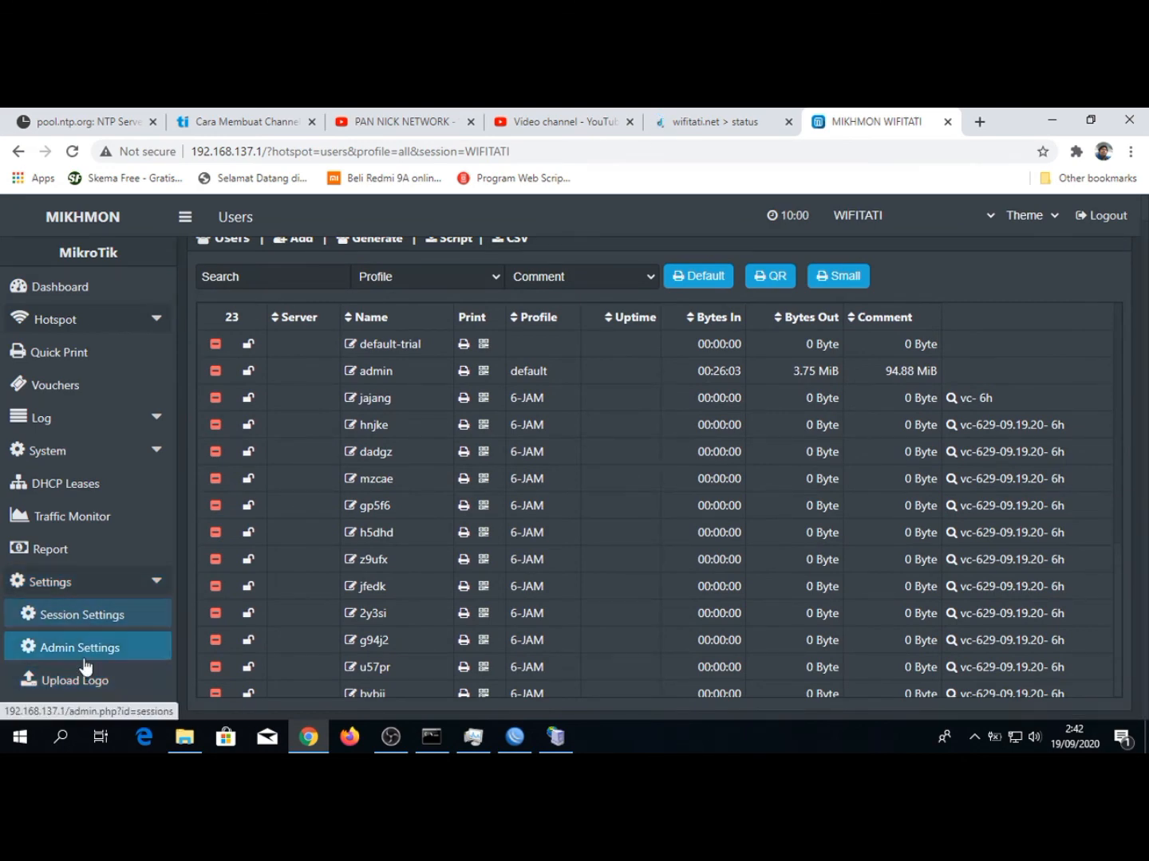
left_click(78, 707)
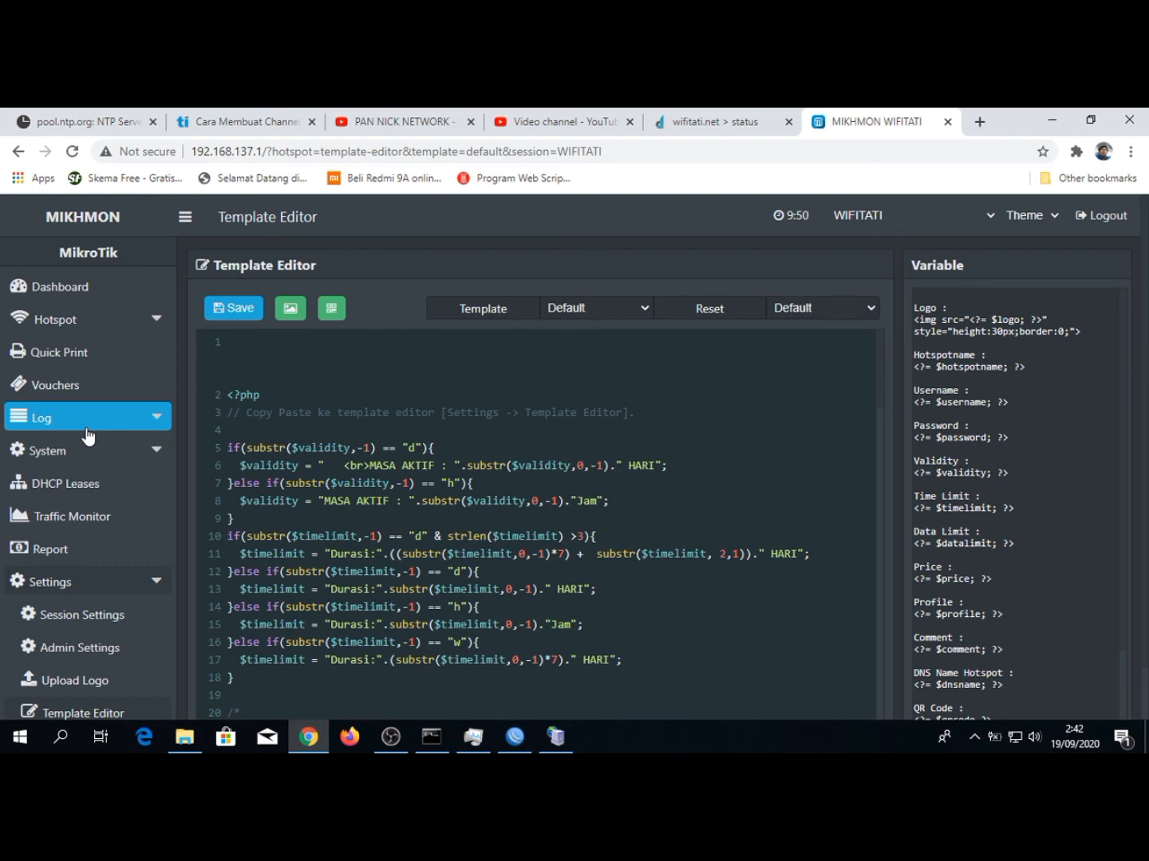
left_click(111, 284)
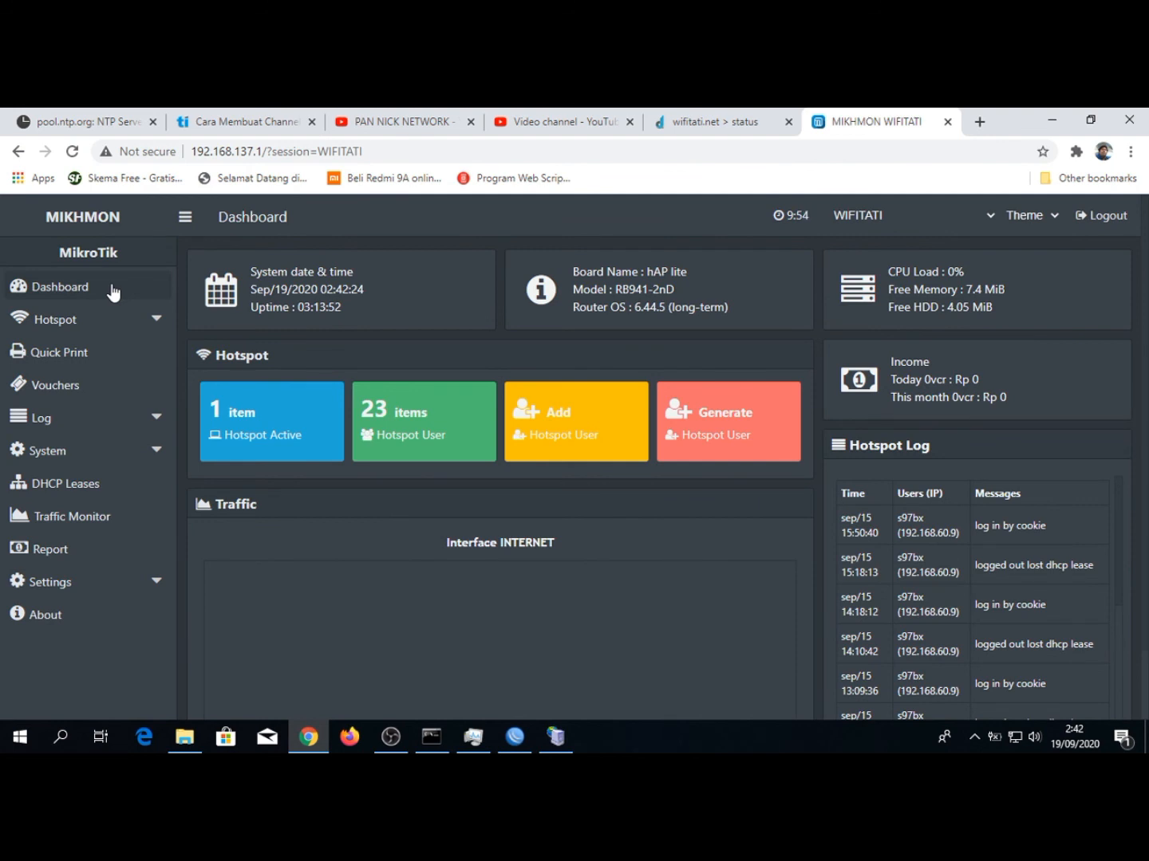
left_click(113, 288)
mouse_move(392, 735)
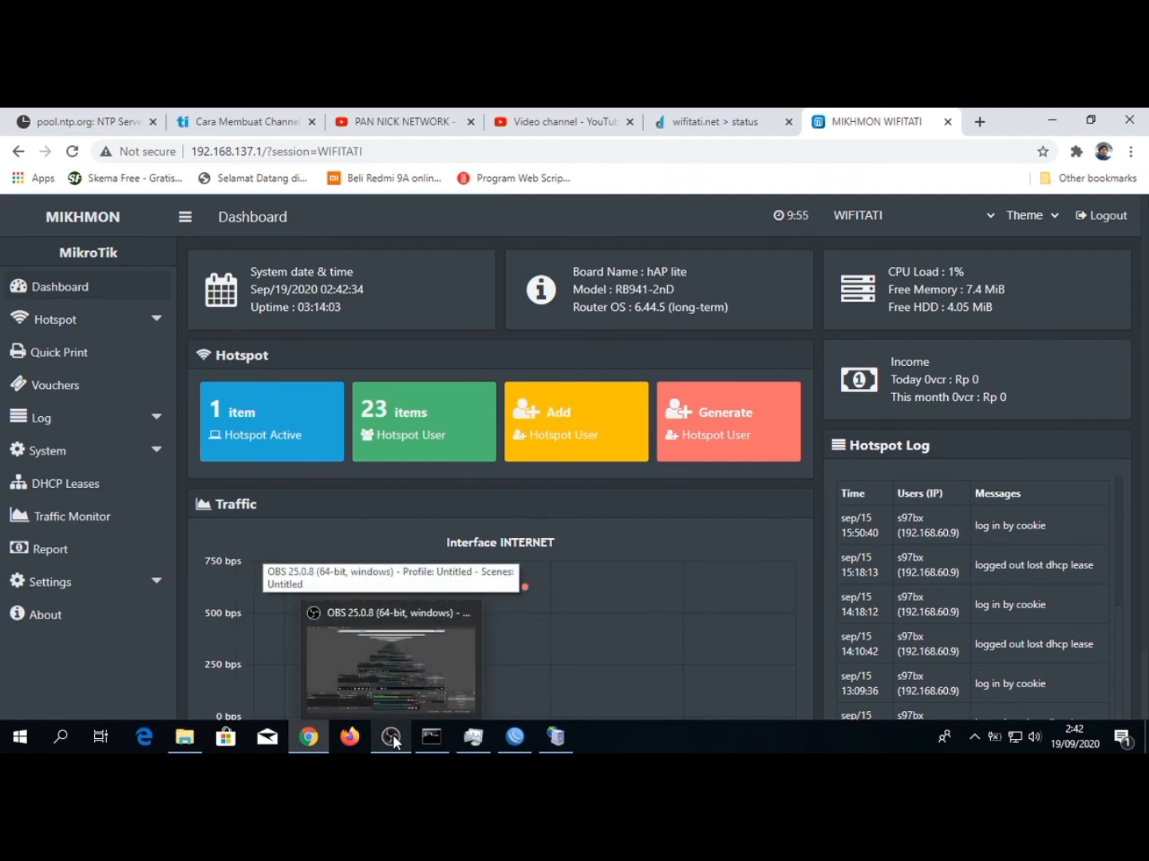
left_click(393, 735)
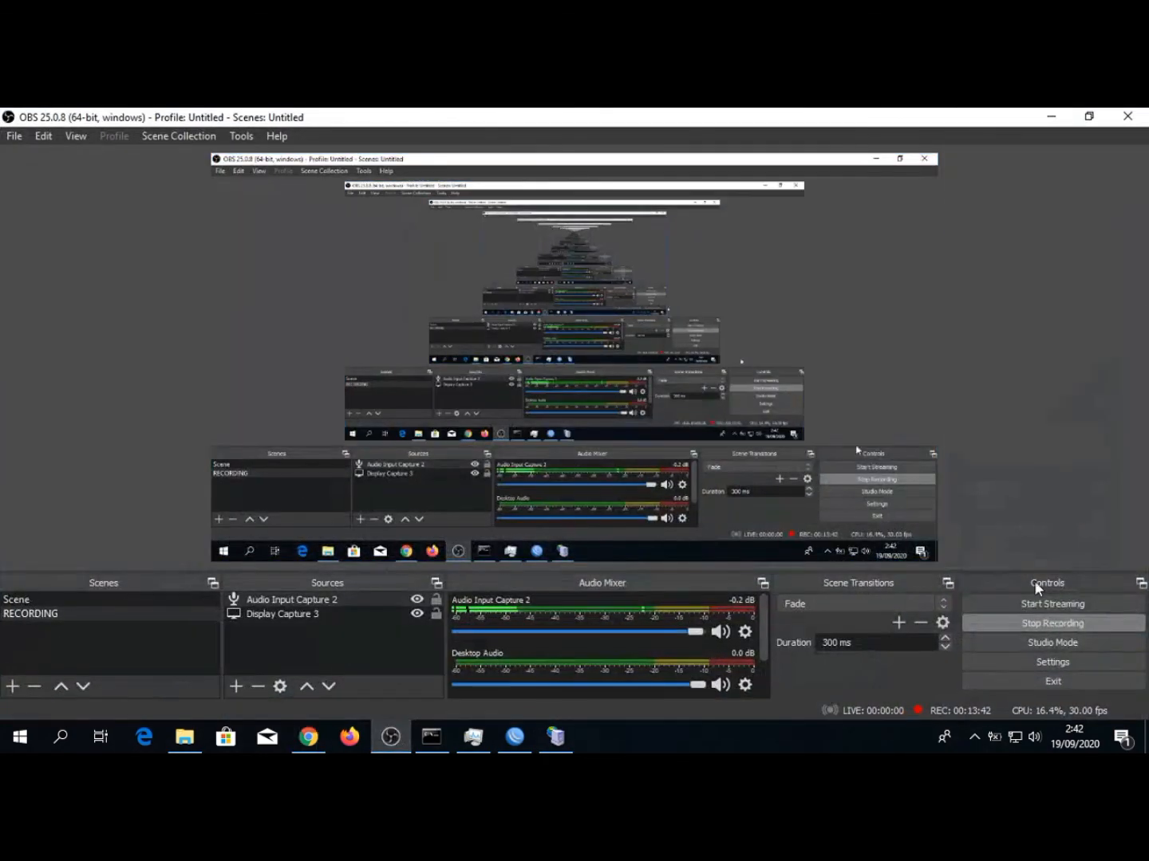